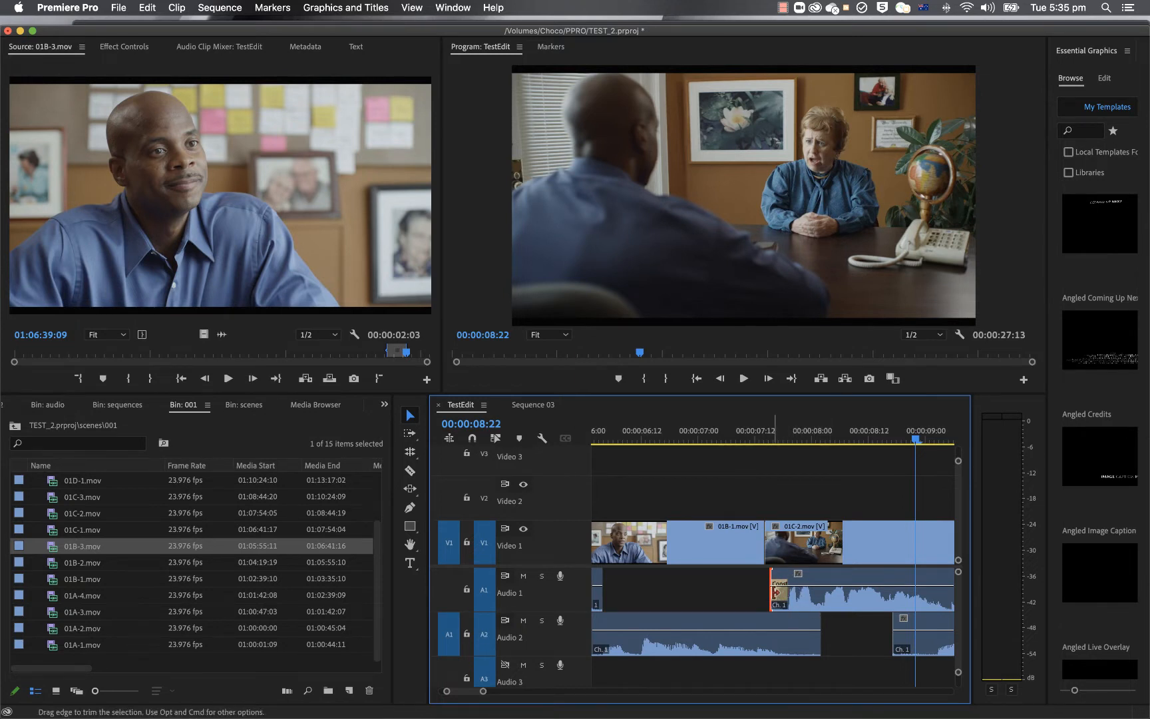
Step: Play the sequence from 00:00:07:01 across the cut between clips 01B-1 and 01C-2
right_click(894, 613)
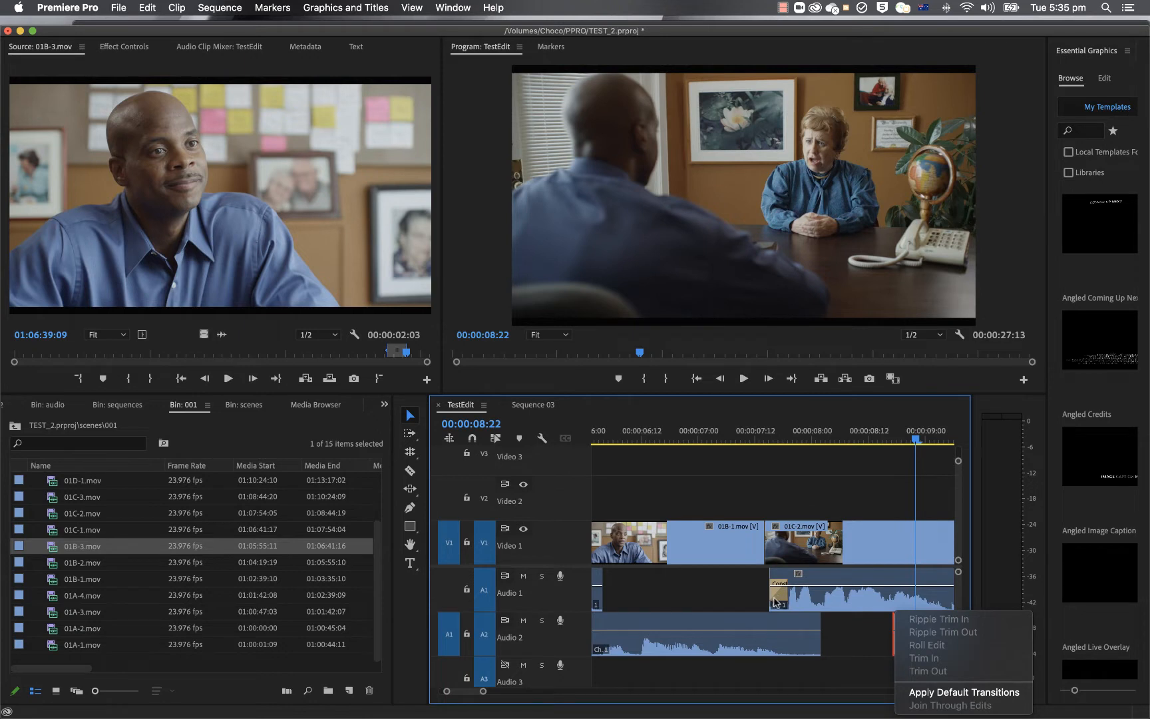
left_click(813, 701)
left_click(700, 438)
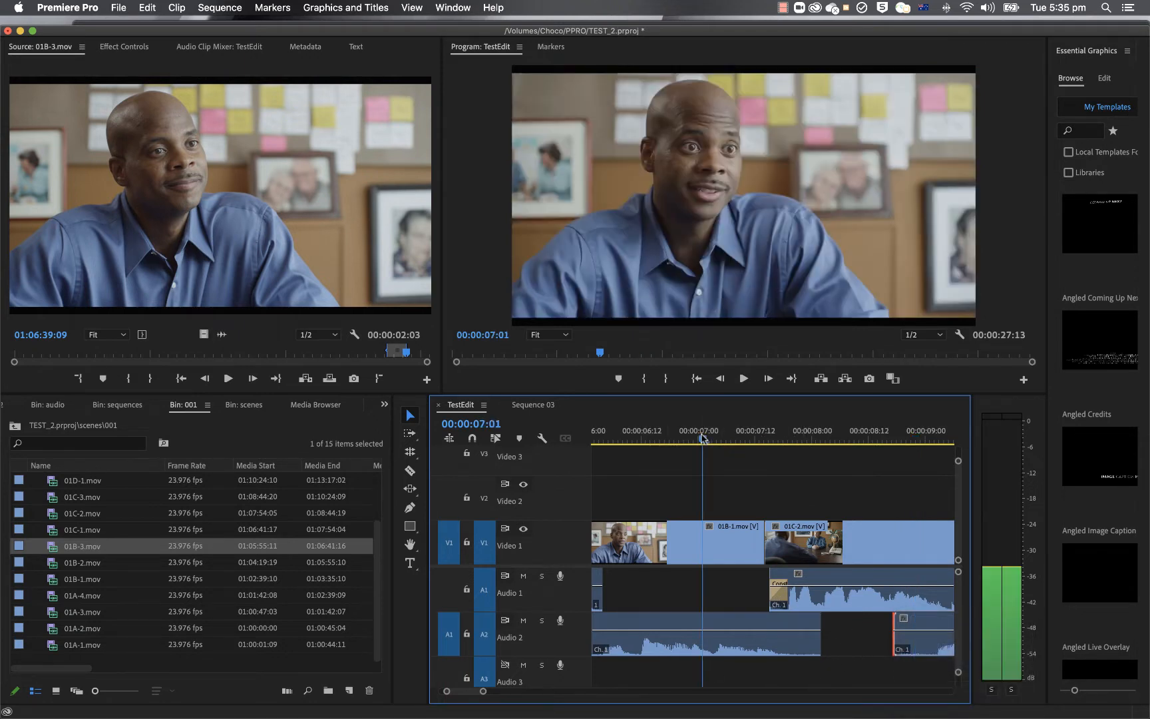
key("space")
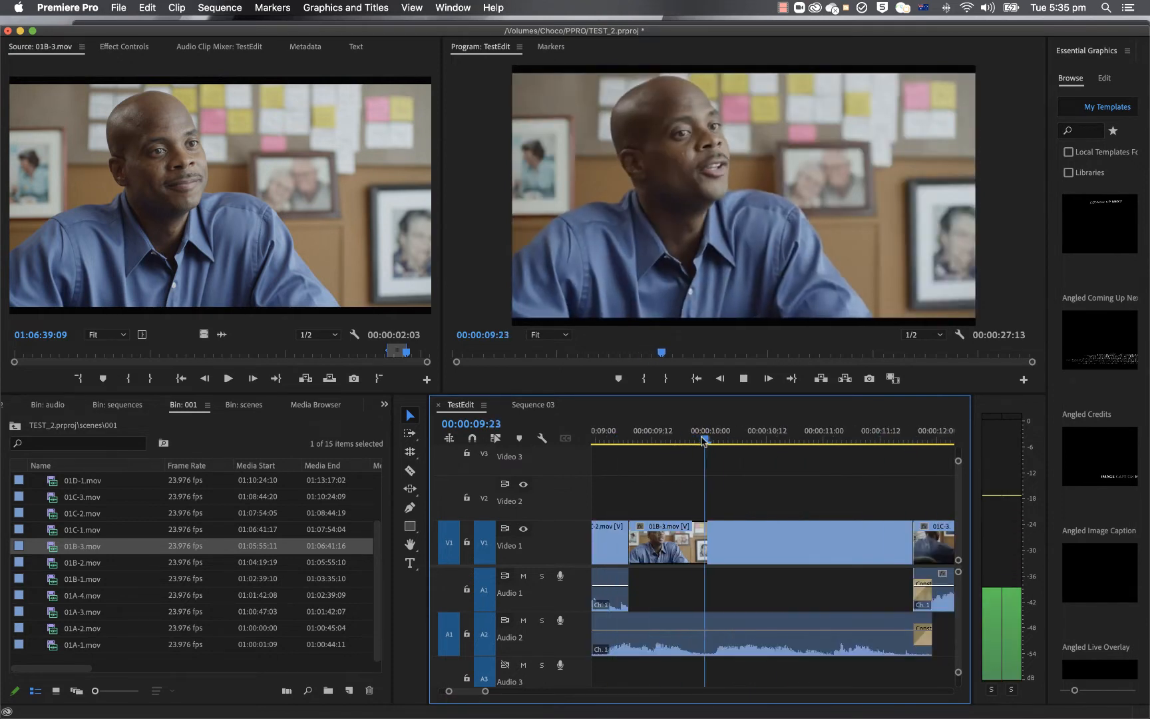
key("space")
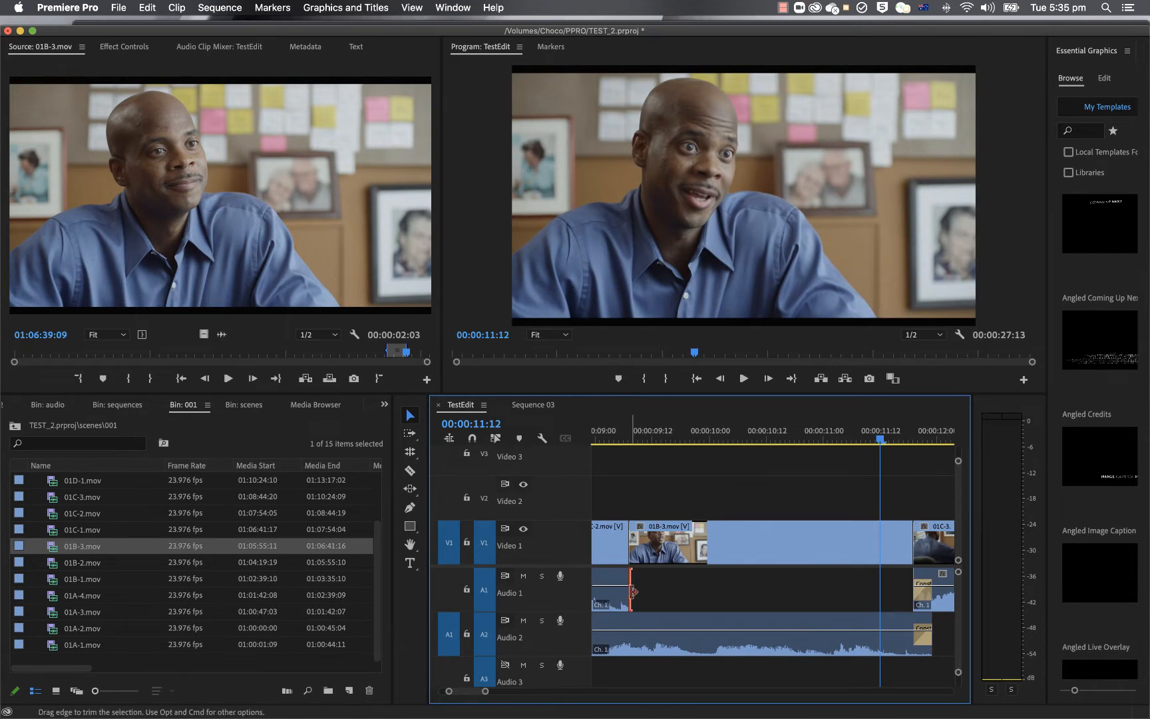
Step: Try extending the end of the Audio 1 clip past the 01C-2 to 01B-3 cut, and undo the trim
left_click_drag(625, 592, 645, 591)
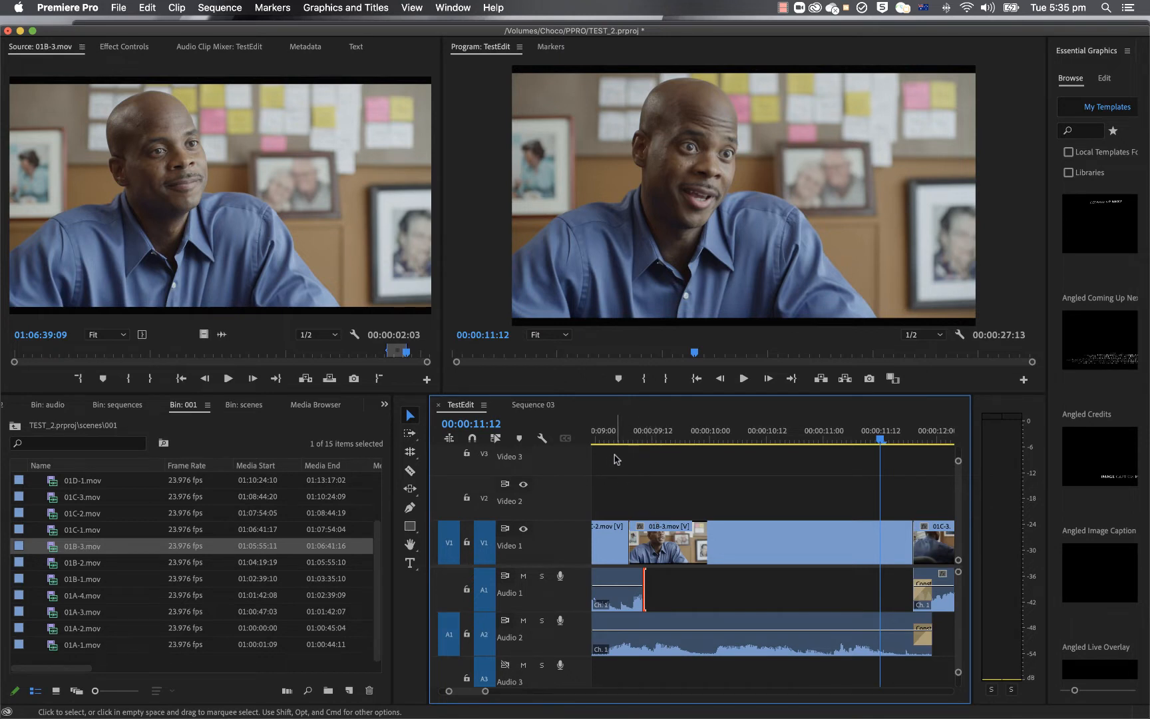
key("super+z")
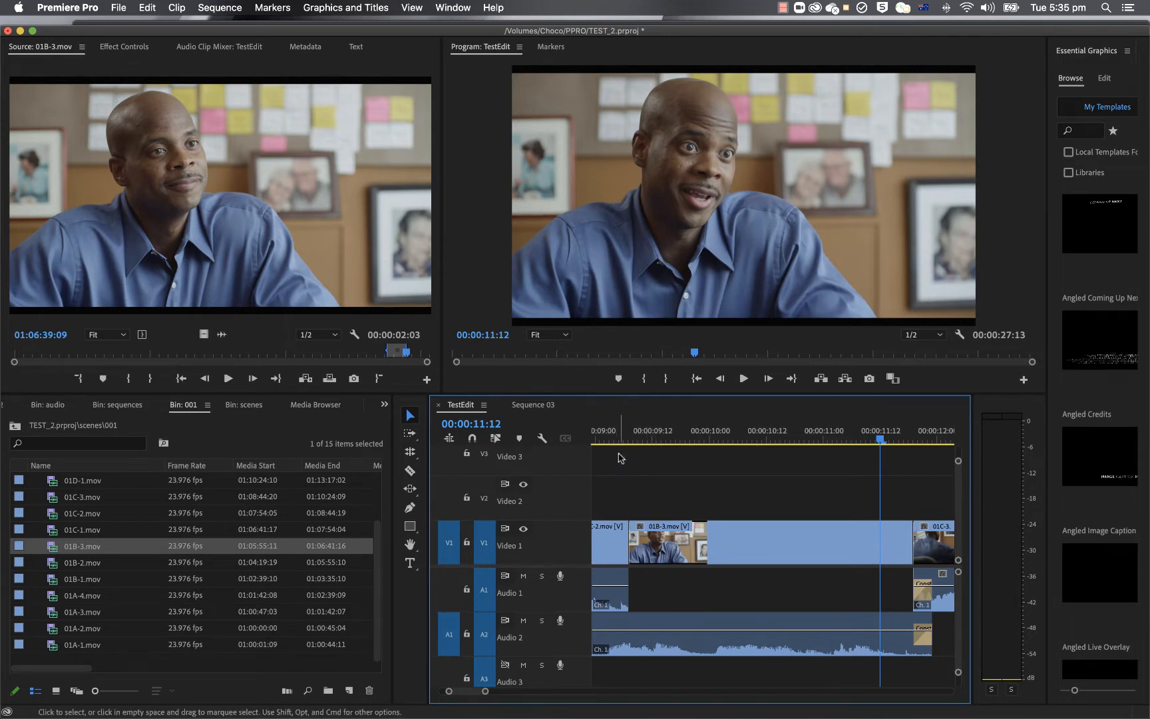
Step: Play across the 01C-2 to 01B-3 cut from 00:00:08:10 and step back to 00:00:09:04
left_click(604, 439)
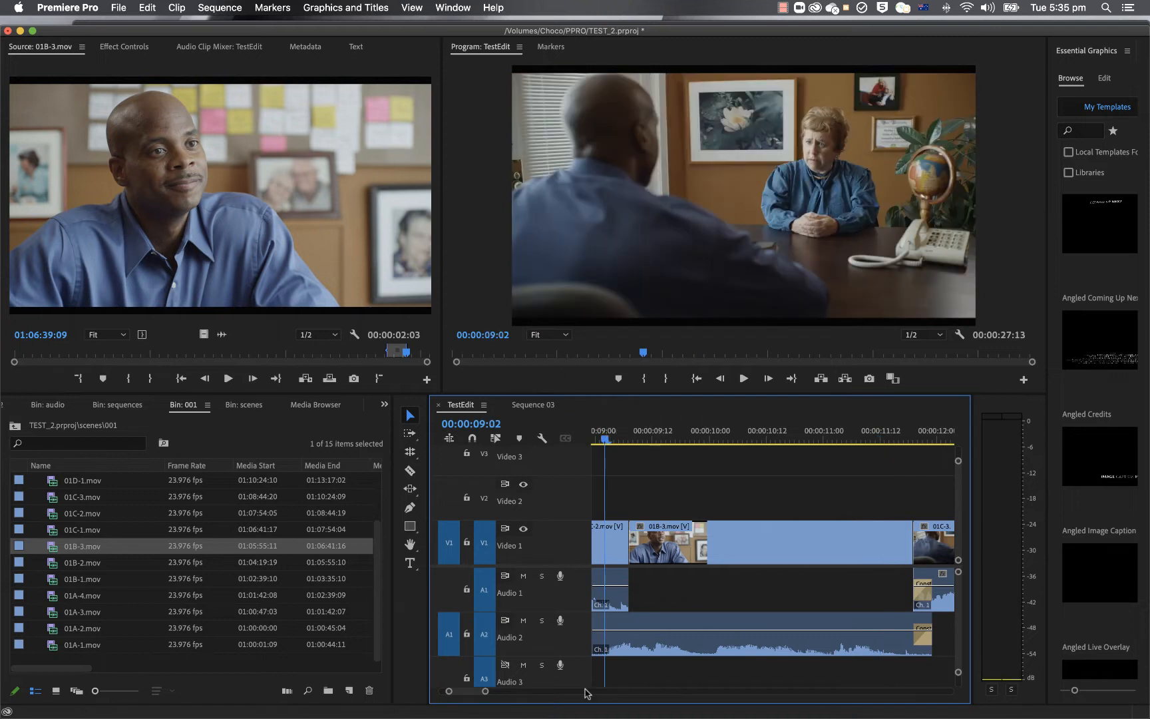
left_click_drag(604, 436, 592, 436)
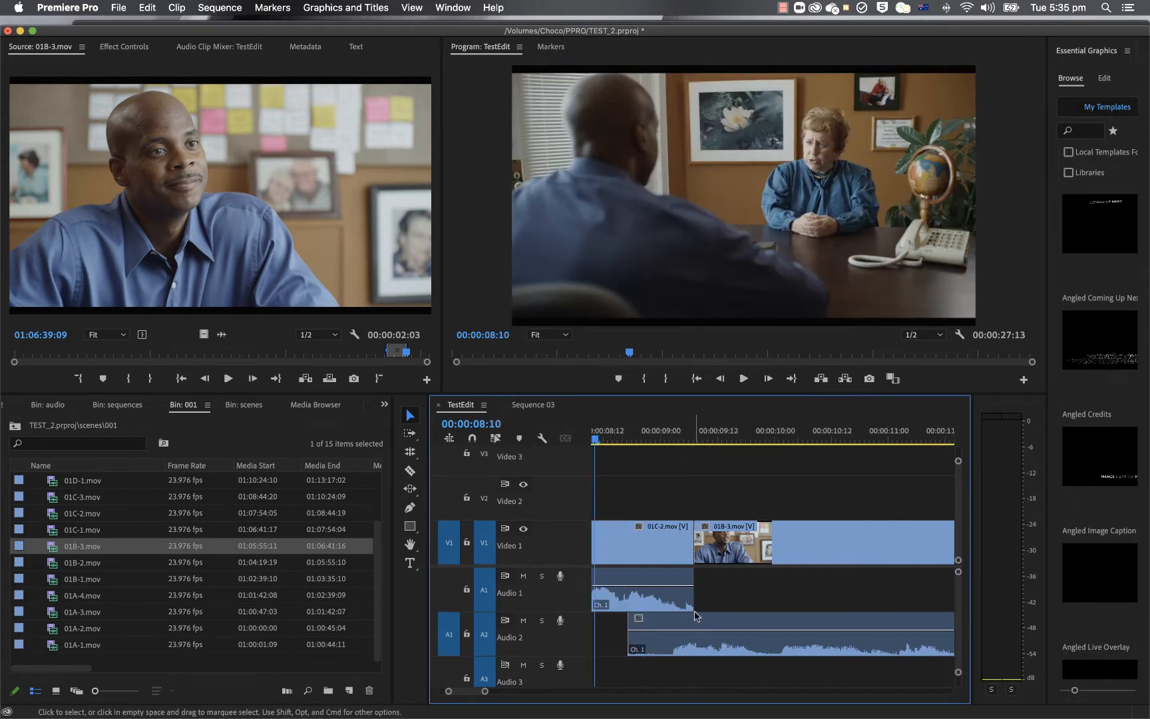
key("space")
key("space")
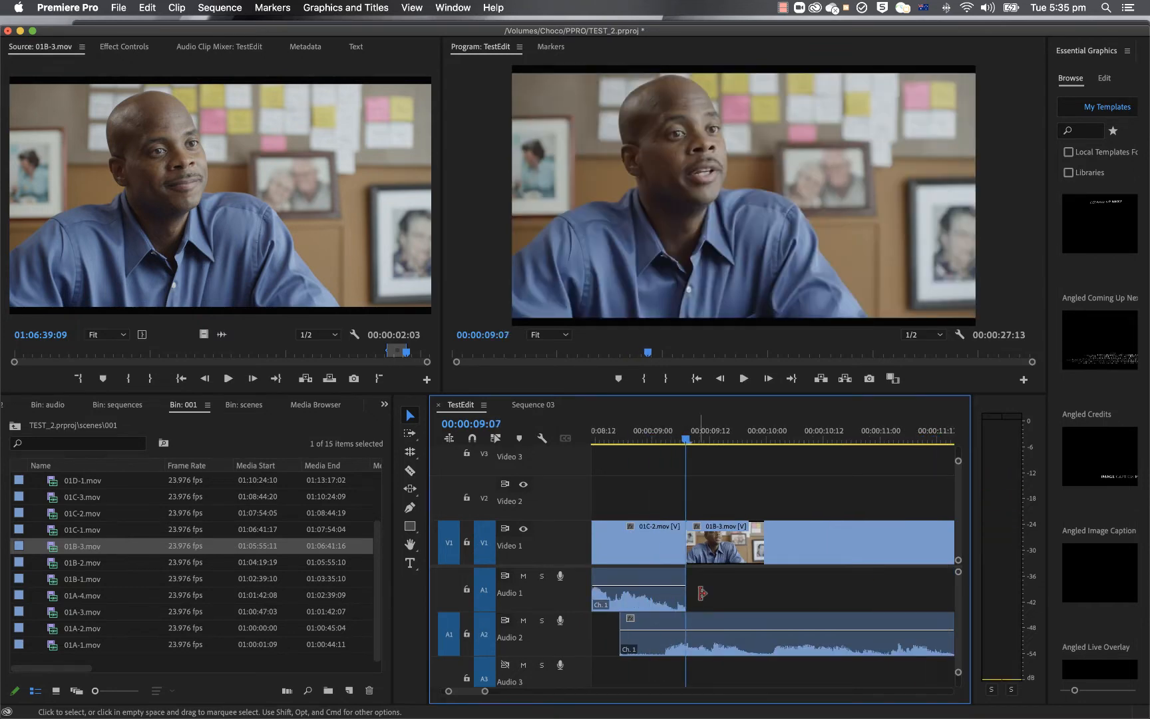
key("Left")
key("Left")
key("Left")
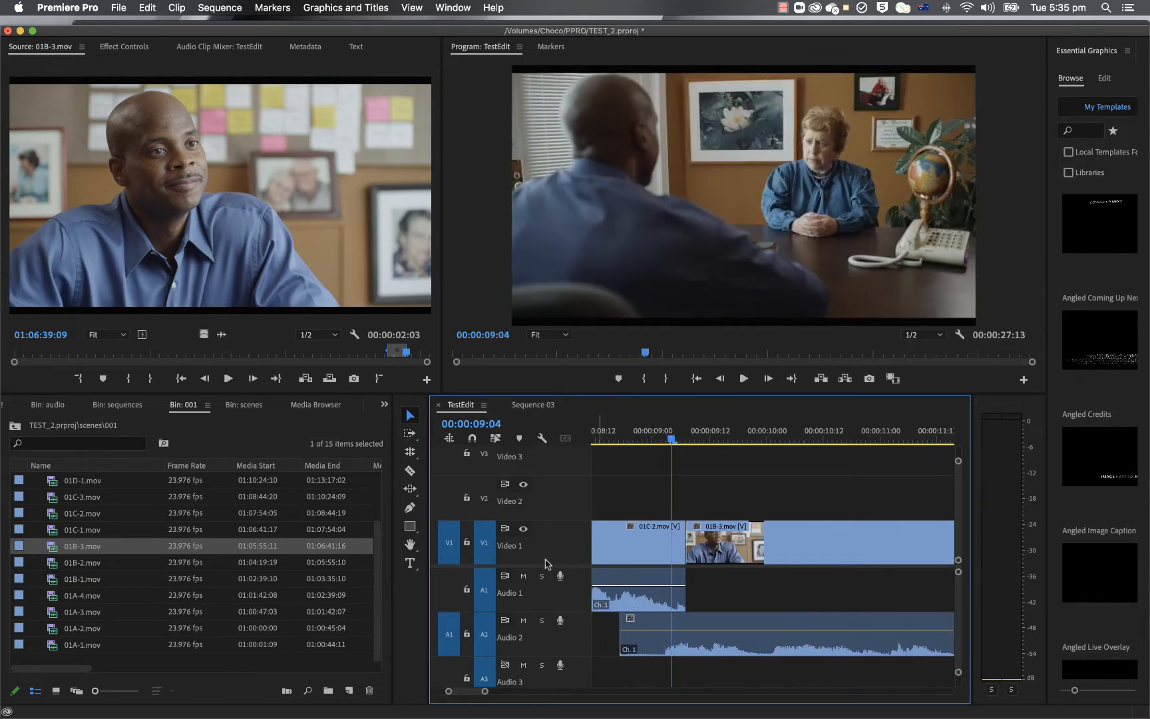
Step: Solo Audio 1, play the end of clip 01C-2 from 00:00:08:16, and turn the solo off
left_click(541, 576)
left_click(617, 441)
key("space")
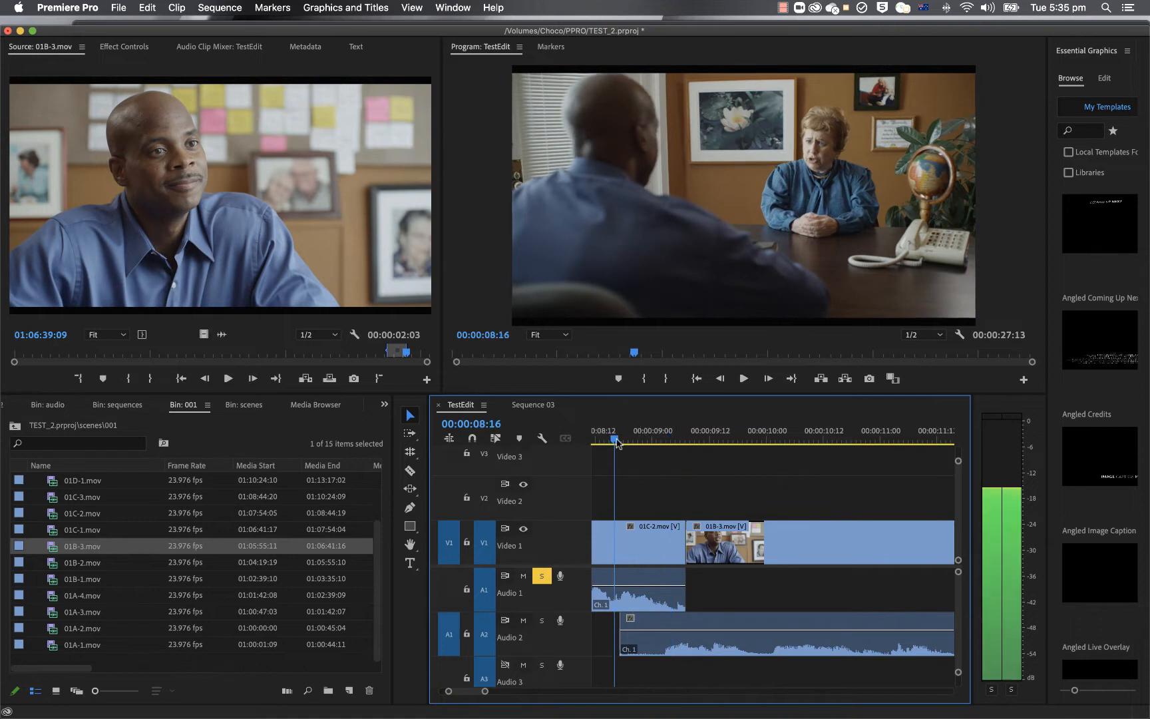
key("space")
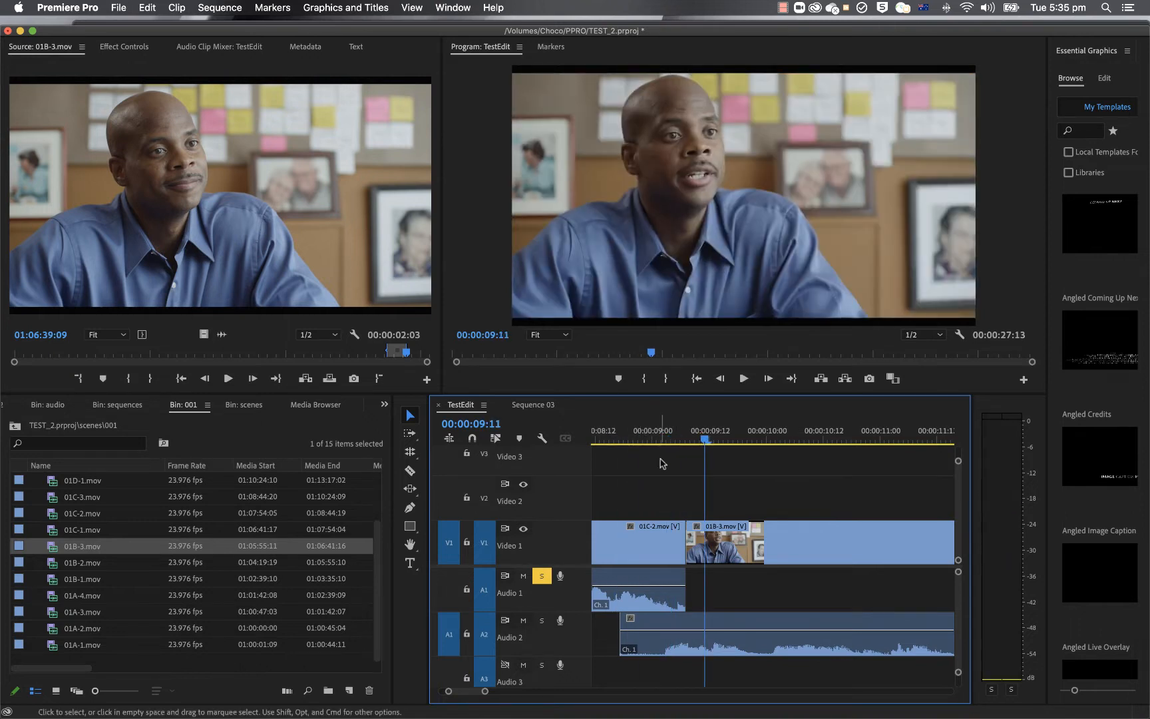
left_click(542, 576)
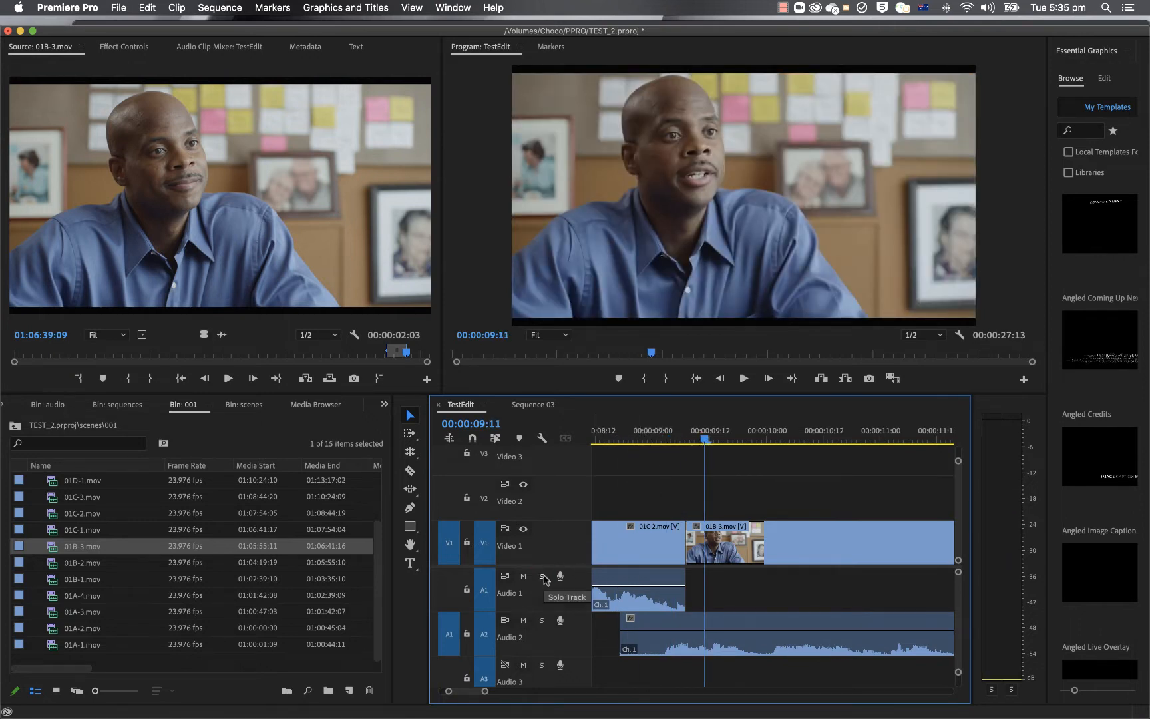
Step: Play the overlapping audio at the 01C-2 to 01B-3 cut with all tracks audible
left_click(636, 432)
left_click_drag(630, 431, 623, 434)
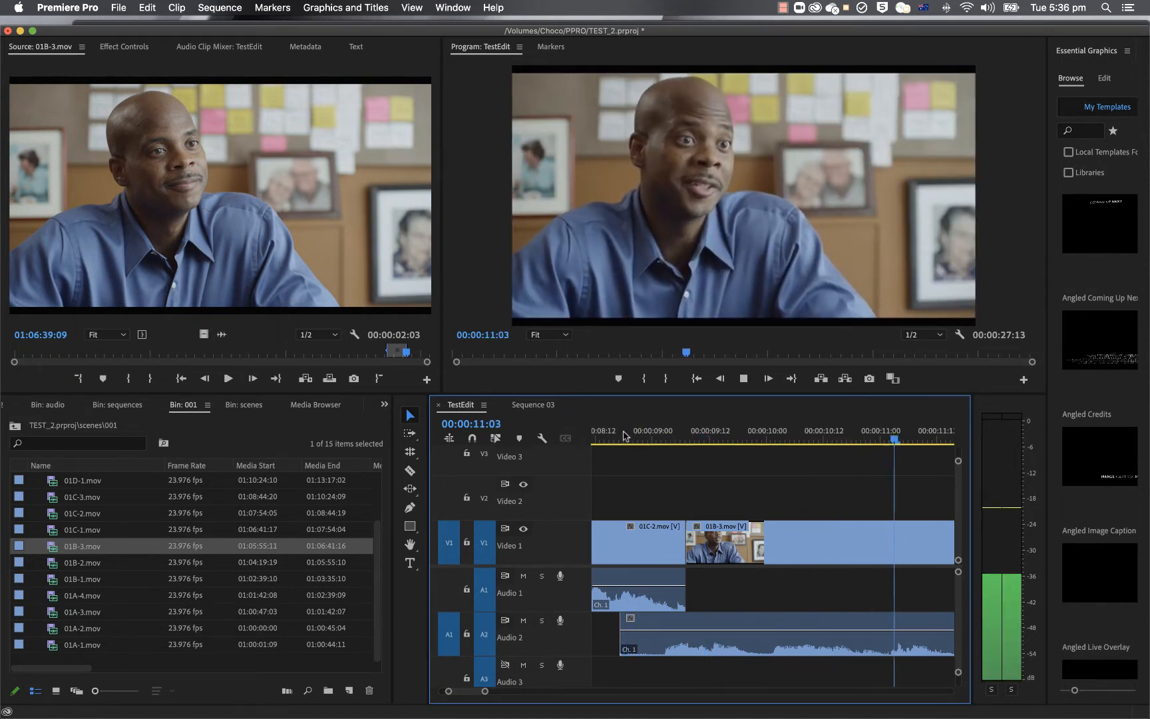
key("space")
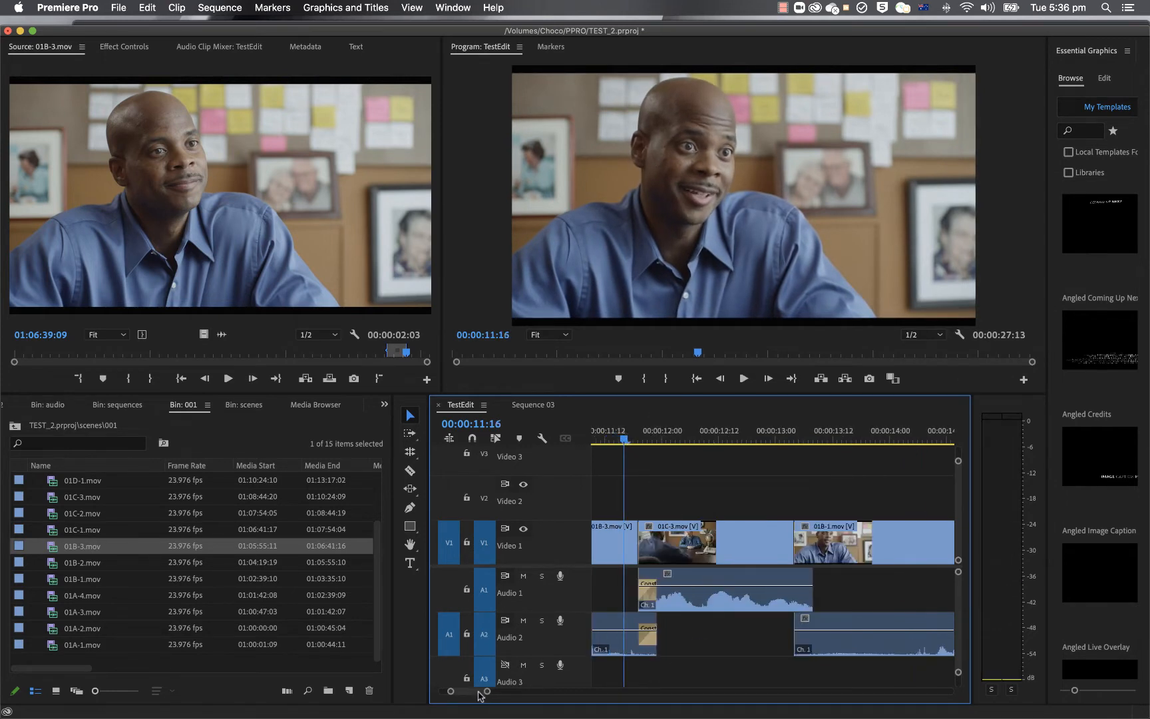
Step: Review the sequence by playing it from the start through to about 00:00:16:16
left_click_drag(488, 692, 521, 692)
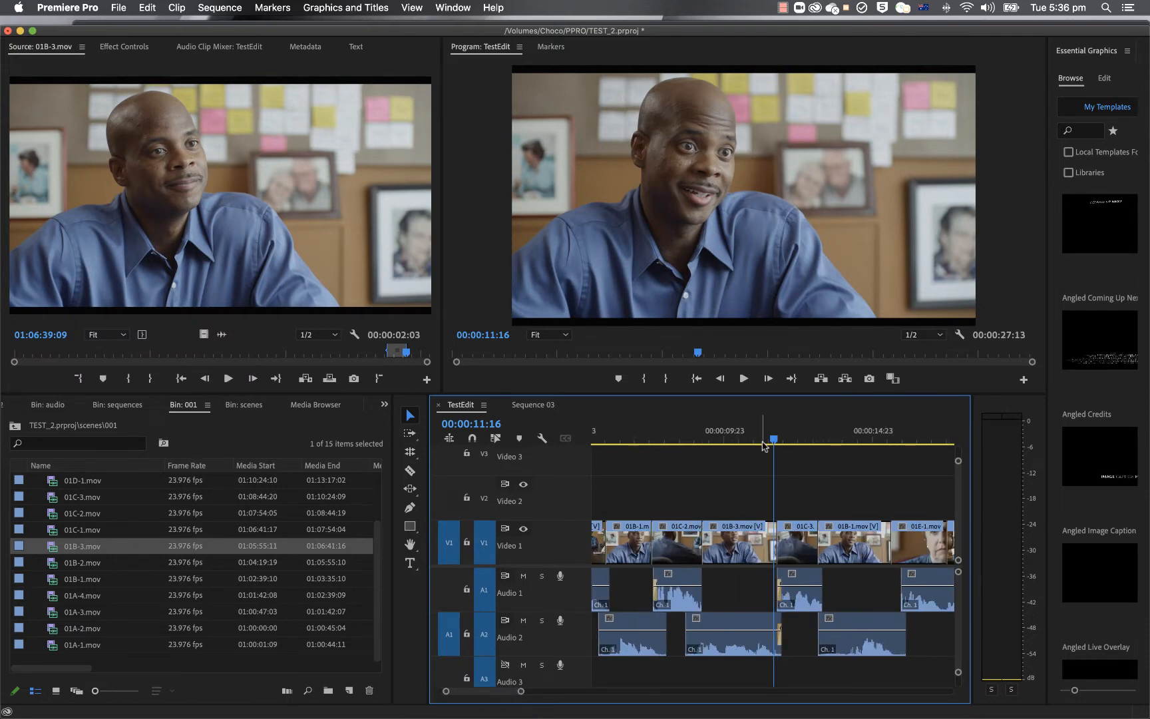
left_click_drag(773, 441, 464, 456)
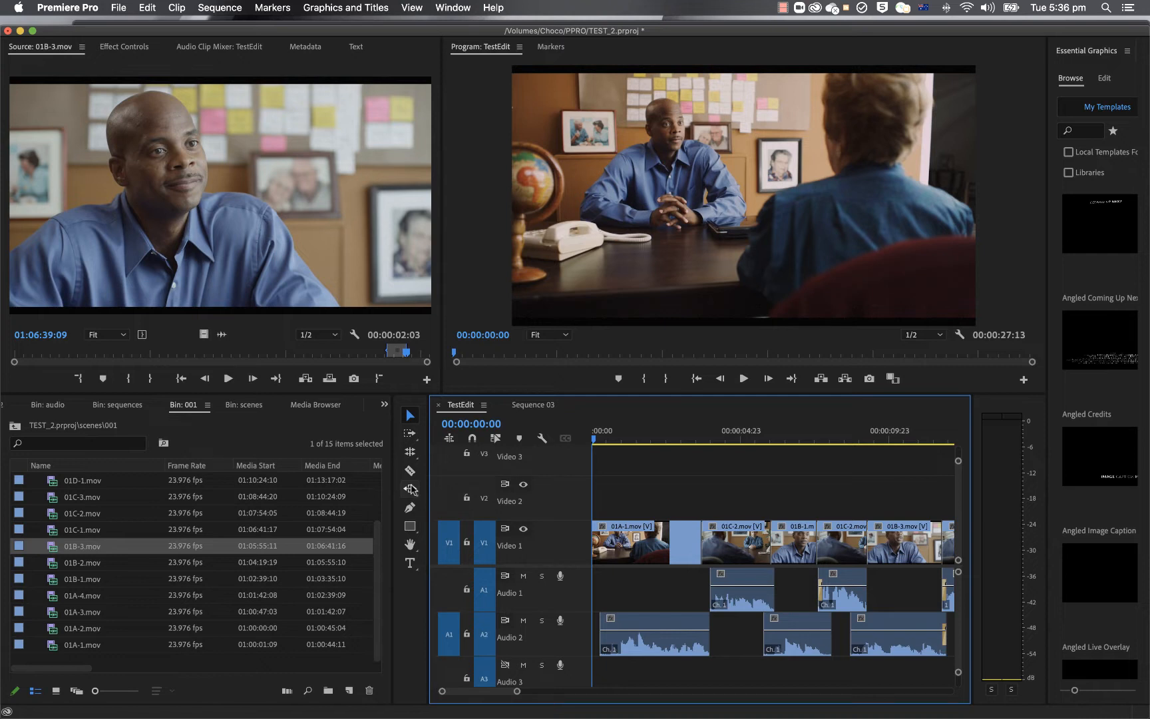
key("space")
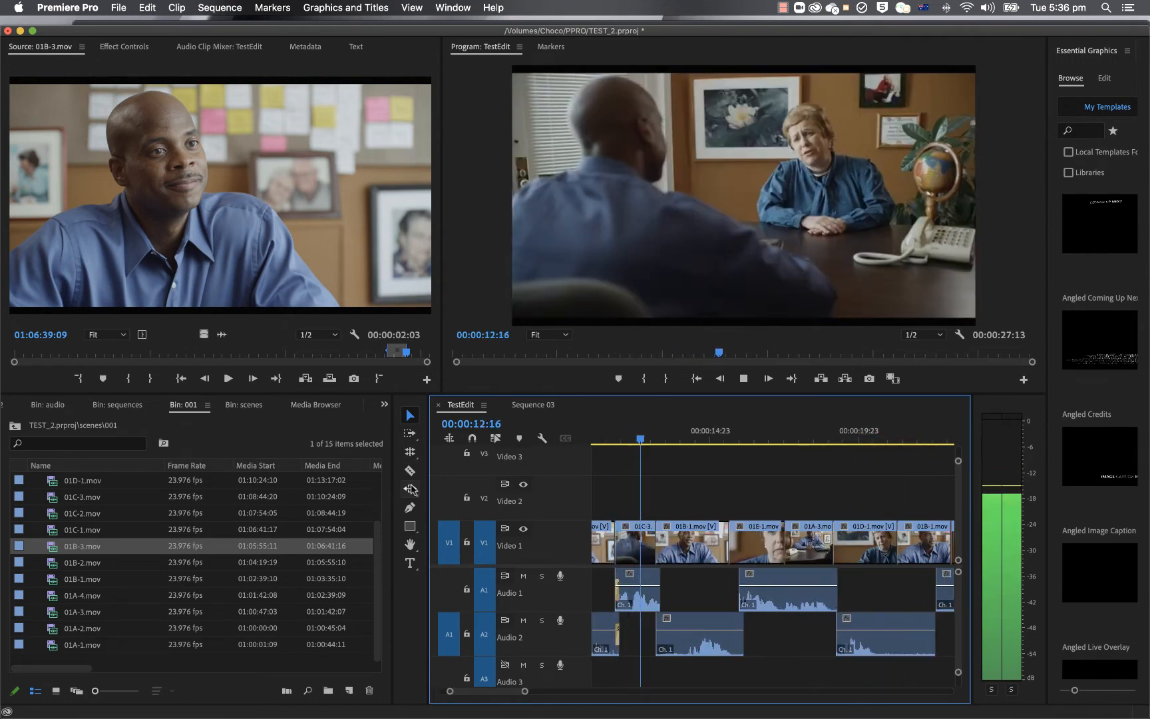
key("space")
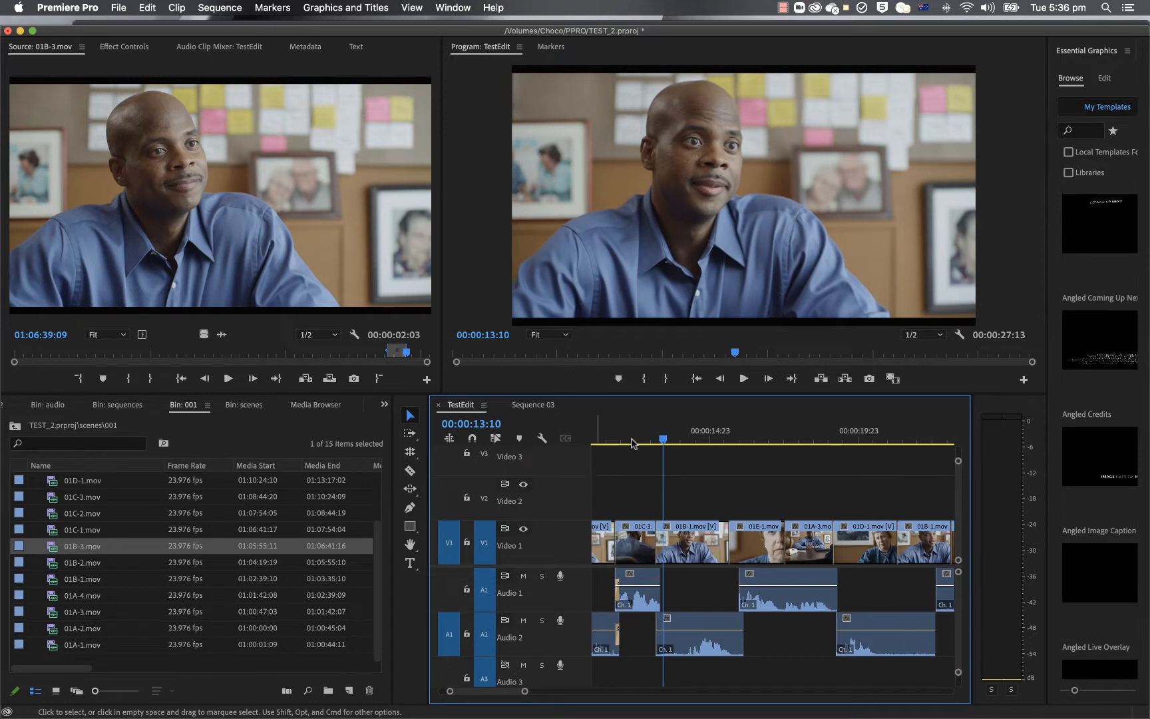
key("space")
key("space")
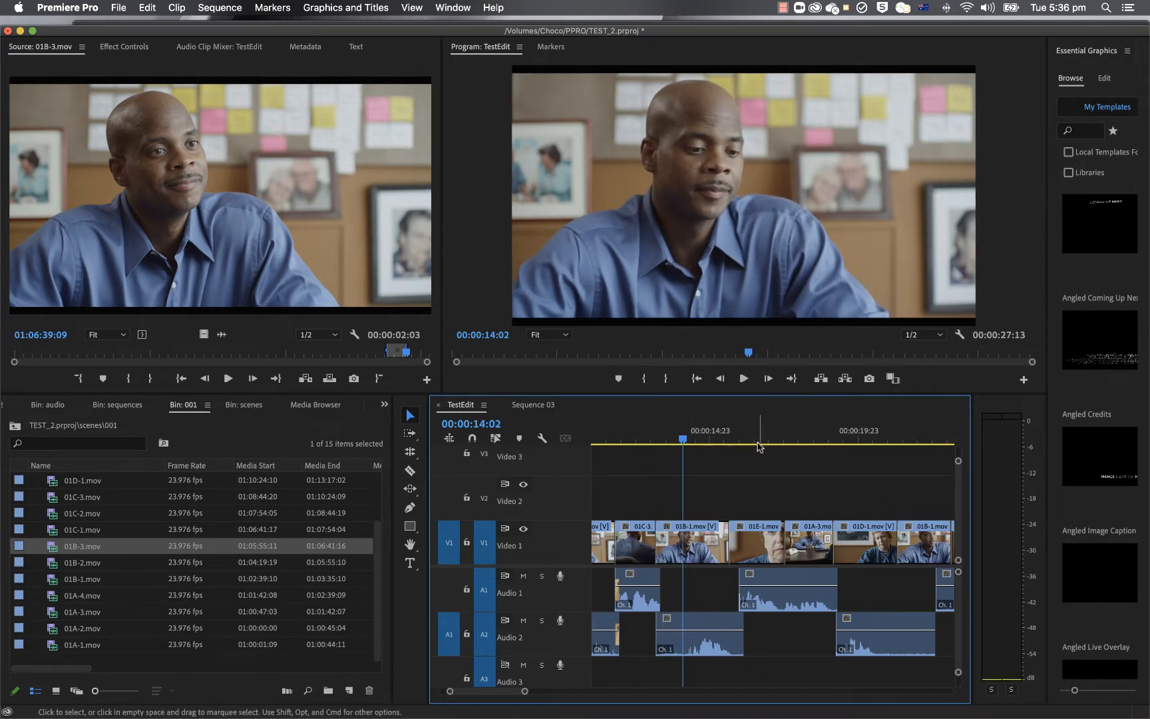
key("space")
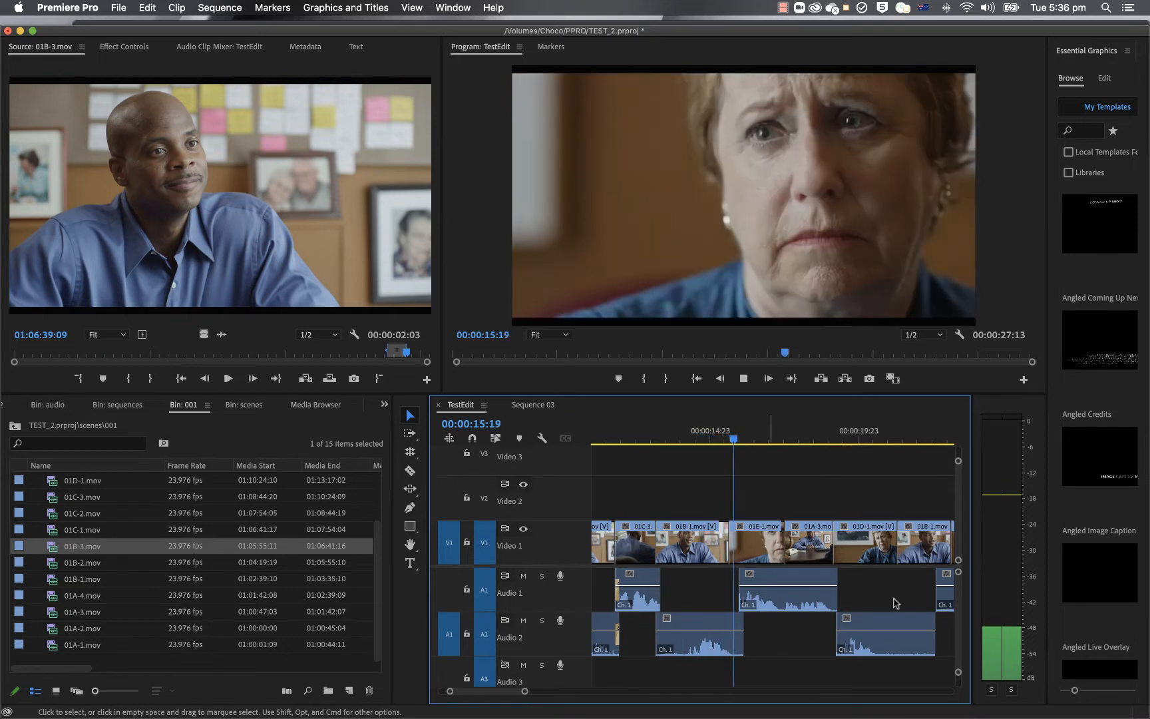
key("space")
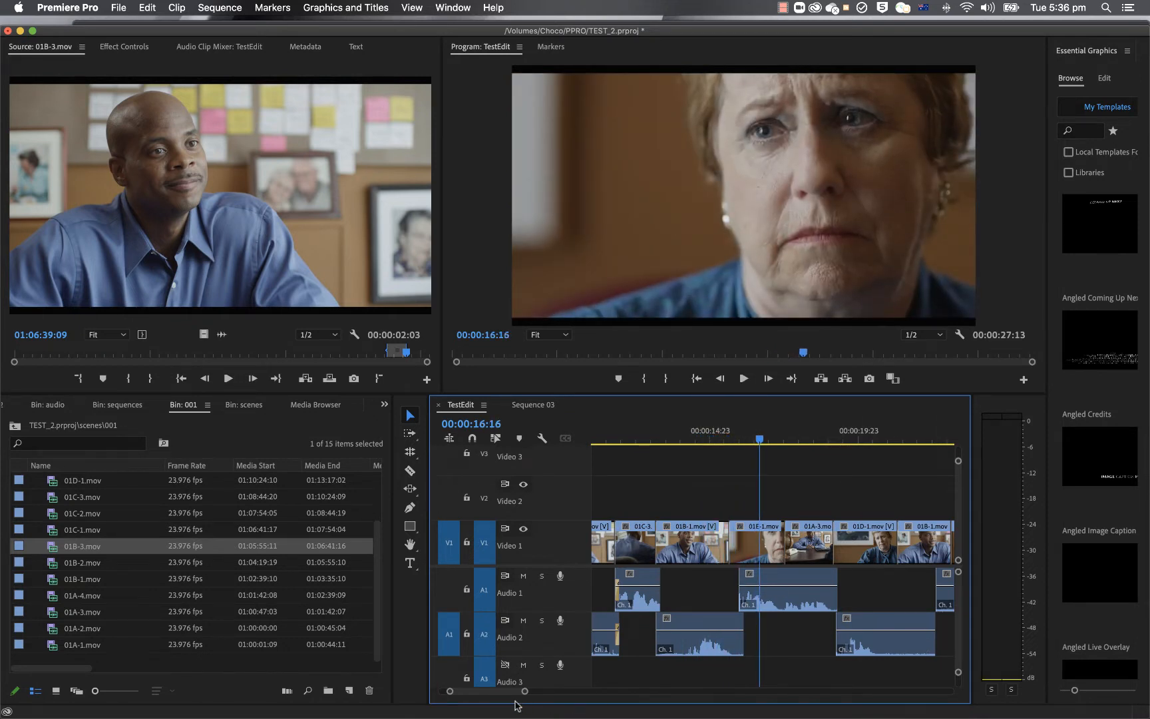
Step: Place the playhead at 00:00:06:18 in clip 01B-1, choose the Ripple Edit tool and turn on Linked Selection
left_click_drag(489, 691, 477, 693)
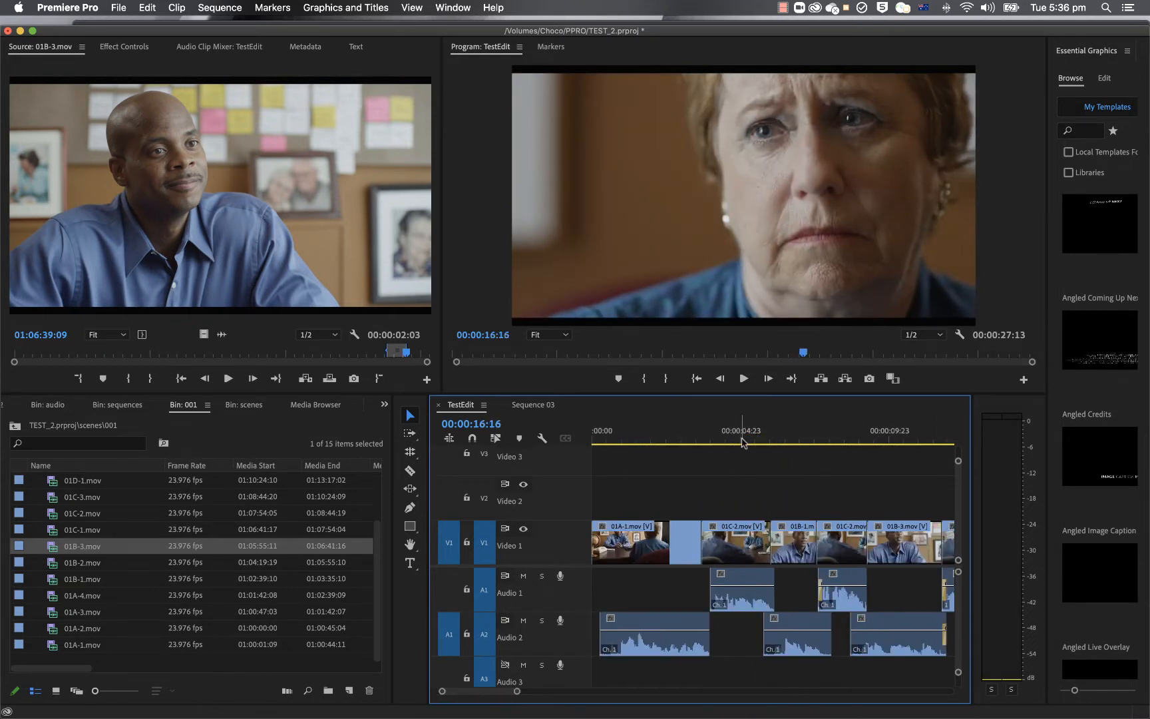
left_click_drag(743, 442, 791, 443)
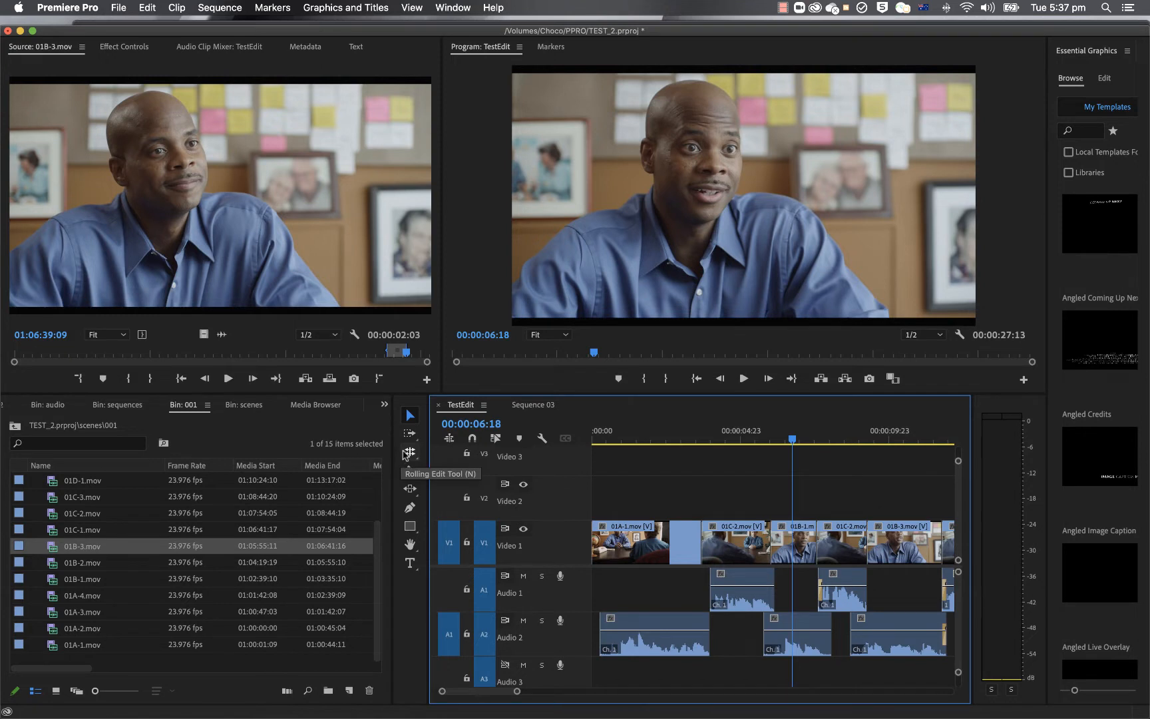
left_click(406, 454)
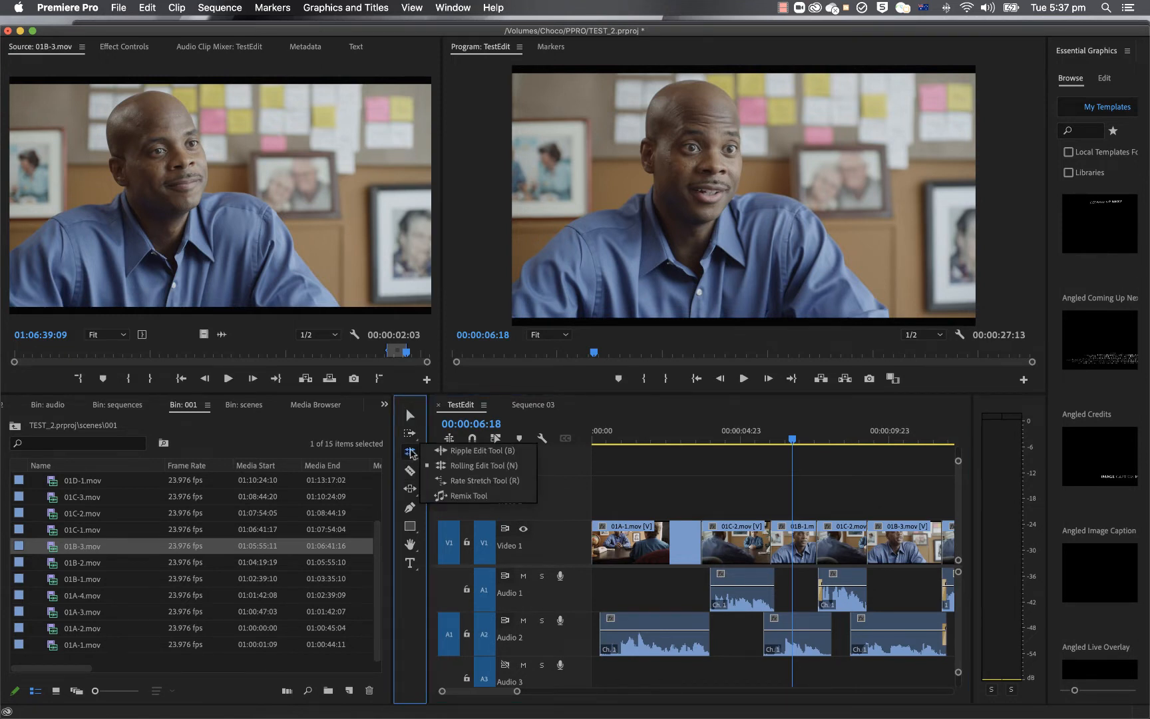
left_click(485, 451)
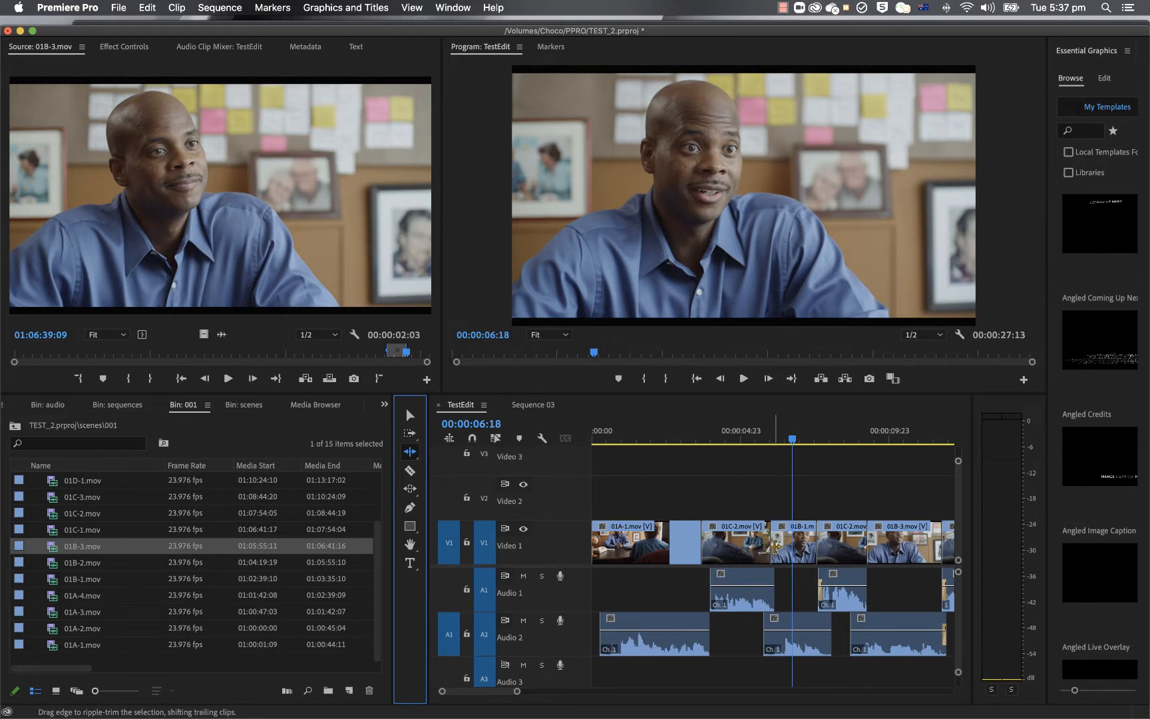
left_click(774, 545)
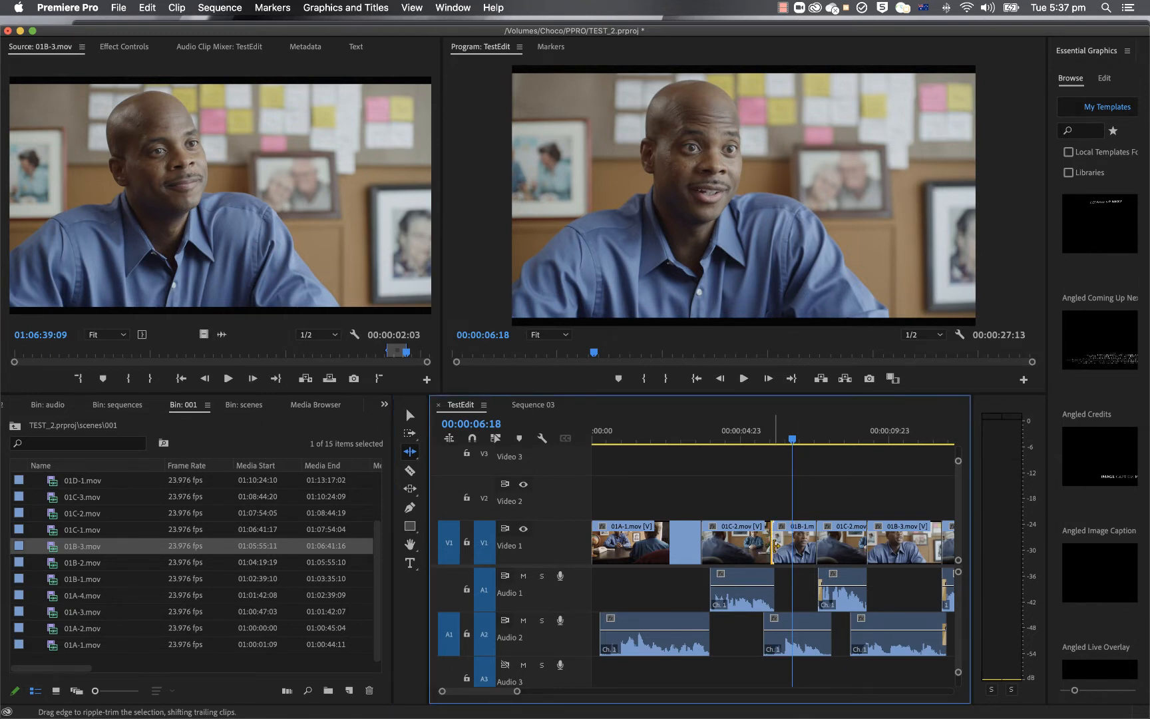
left_click(495, 437)
Step: Try ripple-trimming 4 frames off the start of clip 01B-1, and undo the trim
left_click_drag(777, 540, 781, 545)
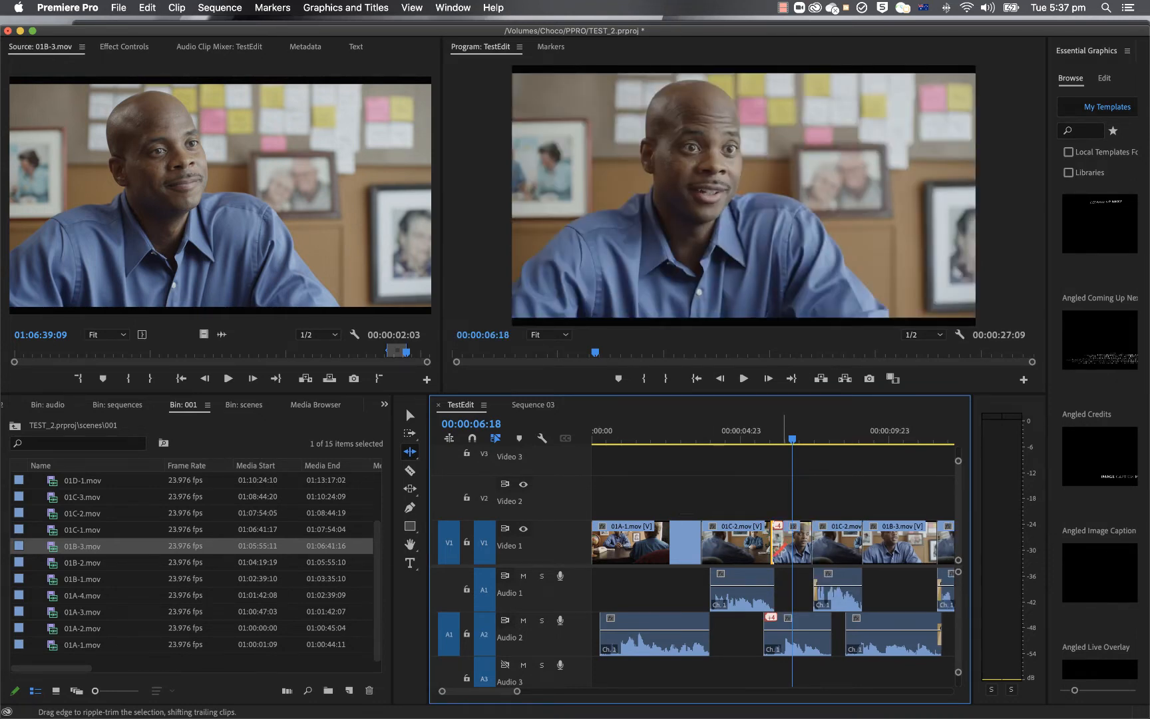
key("super+z")
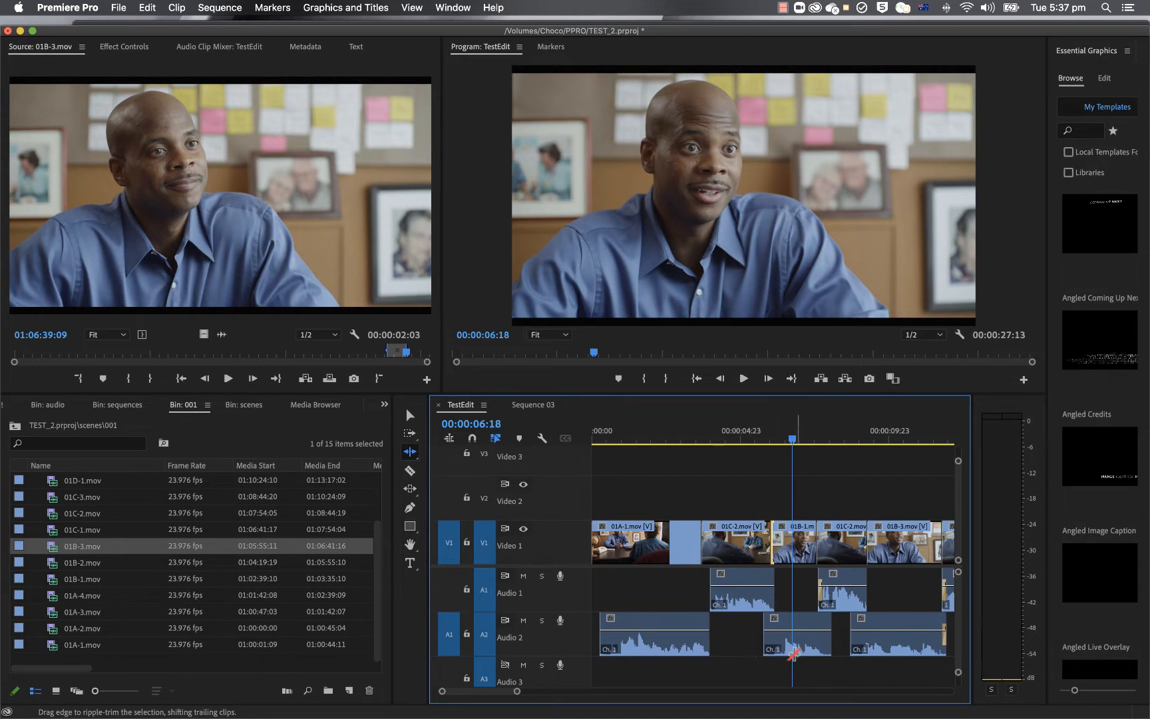
Step: Ripple-extend the start of clip 01B-1 with its linked audio by 7 frames and play back the edit
left_click(794, 654)
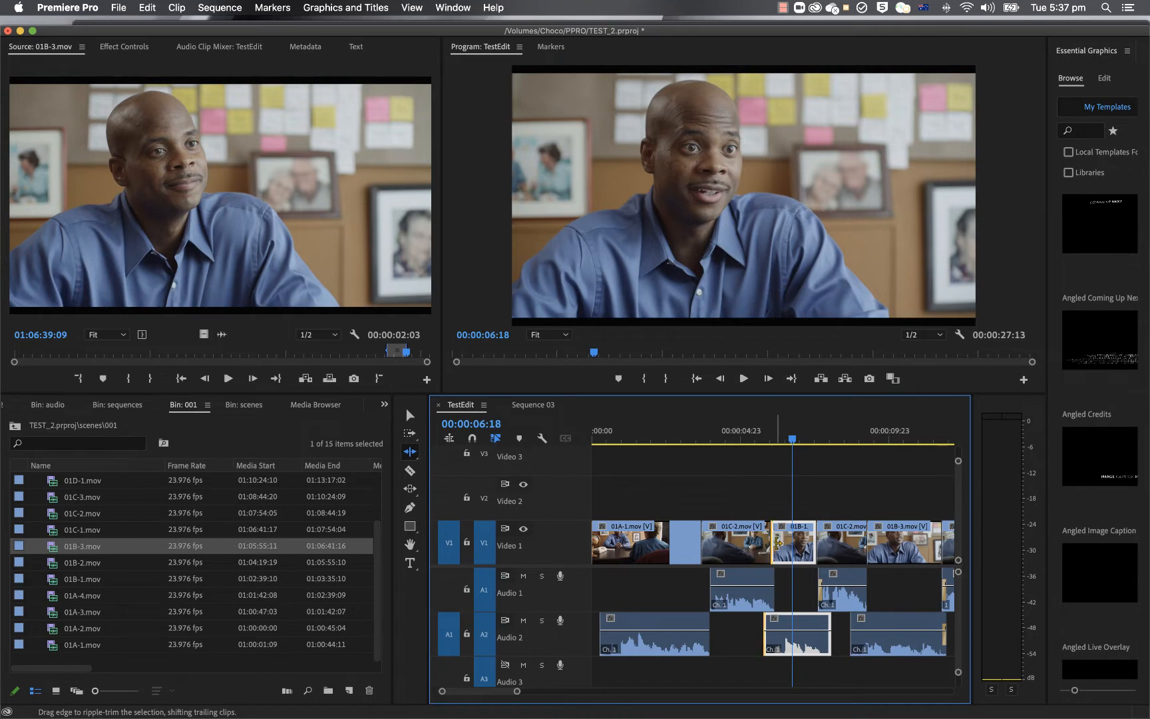
left_click_drag(773, 542, 769, 543)
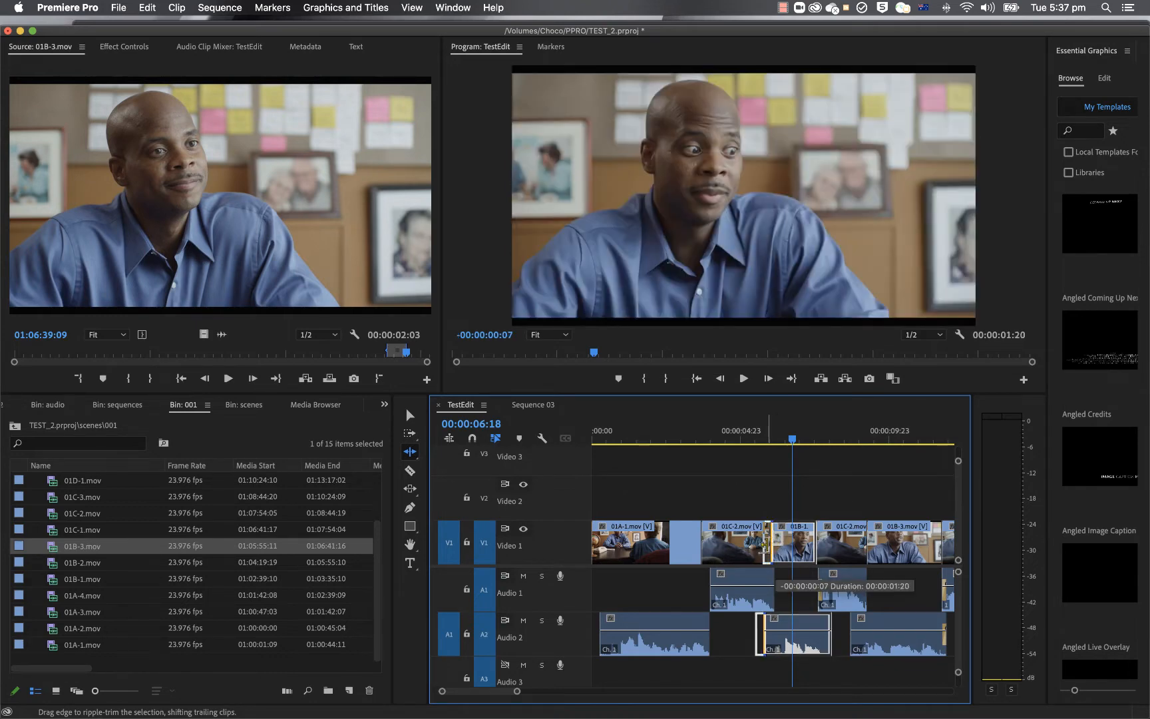
left_click(728, 441)
key("space")
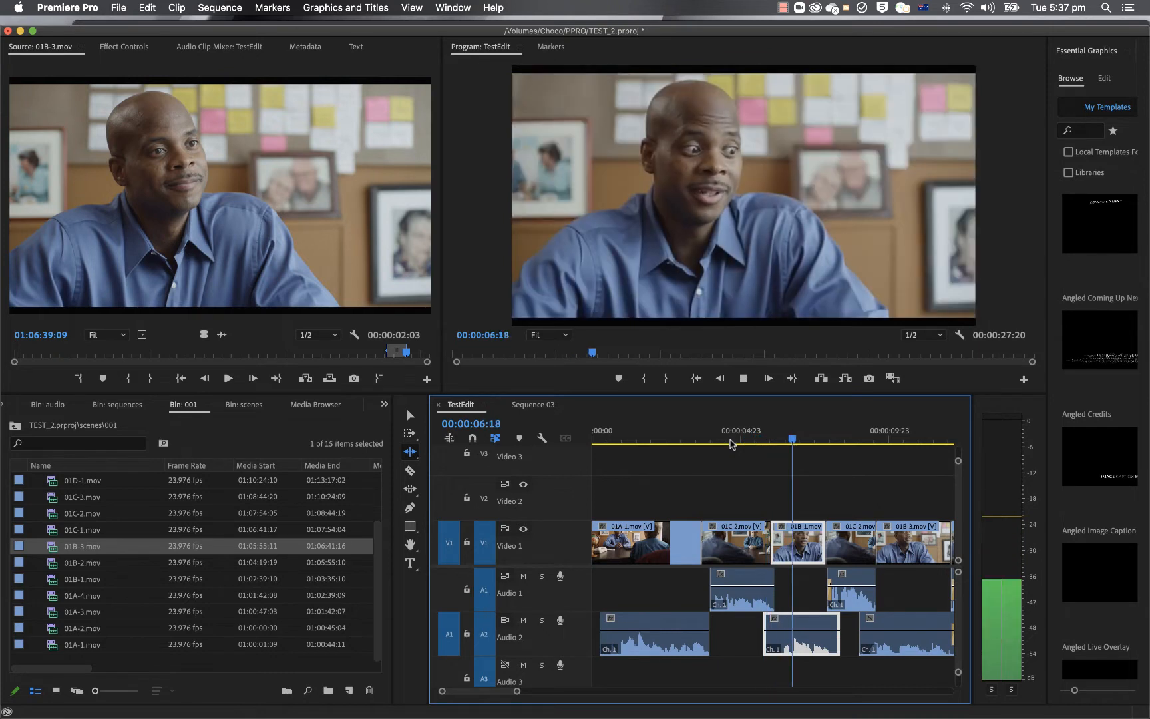
key("space")
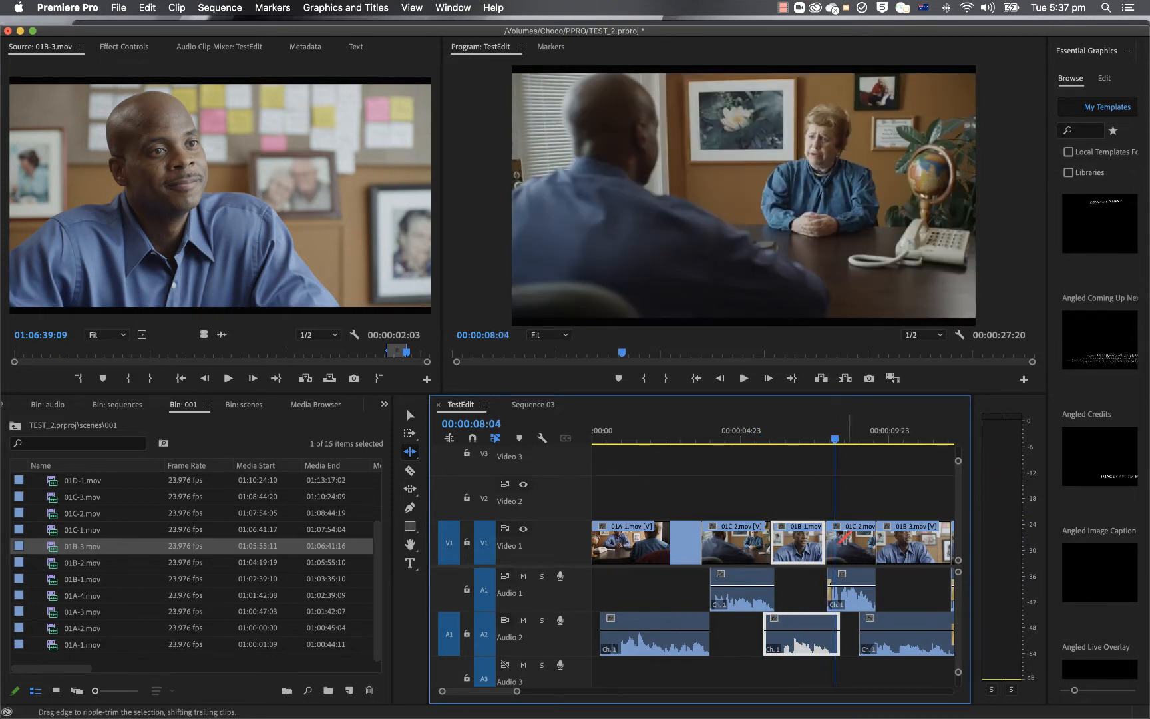
Step: Ripple-extend the start of the second 01C-2 clip and its linked audio by about 8 frames
left_click_drag(841, 538, 823, 541)
left_click(822, 540)
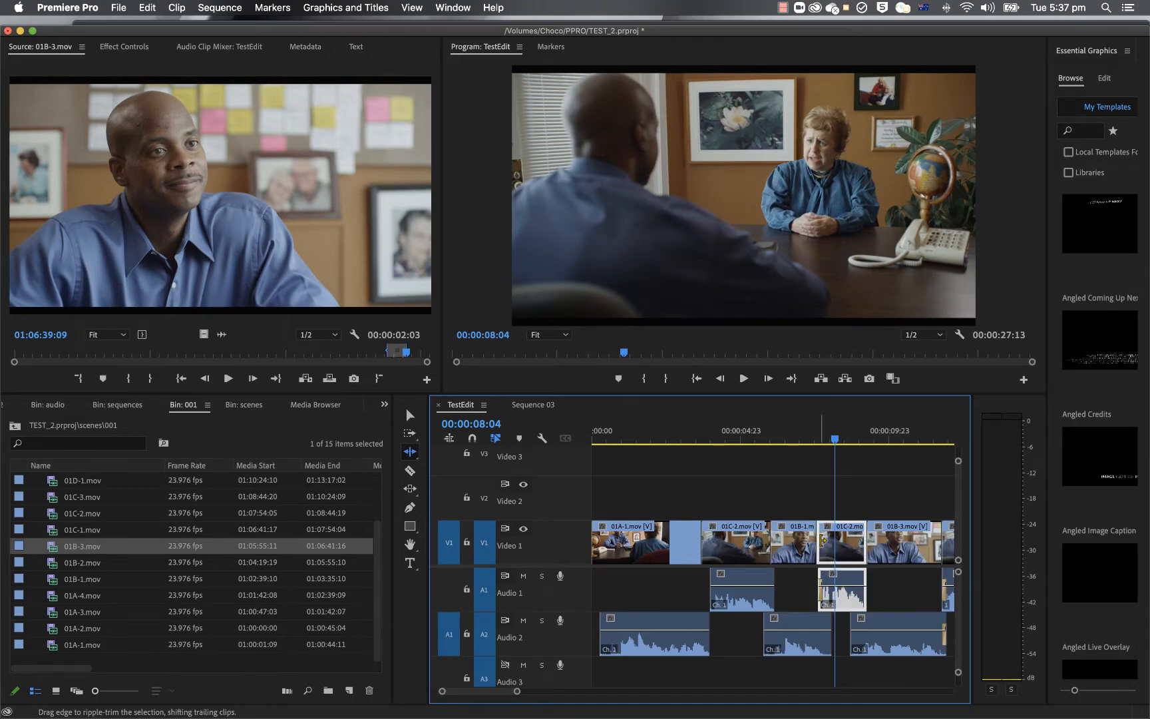
left_click(822, 540)
left_click_drag(821, 540, 812, 541)
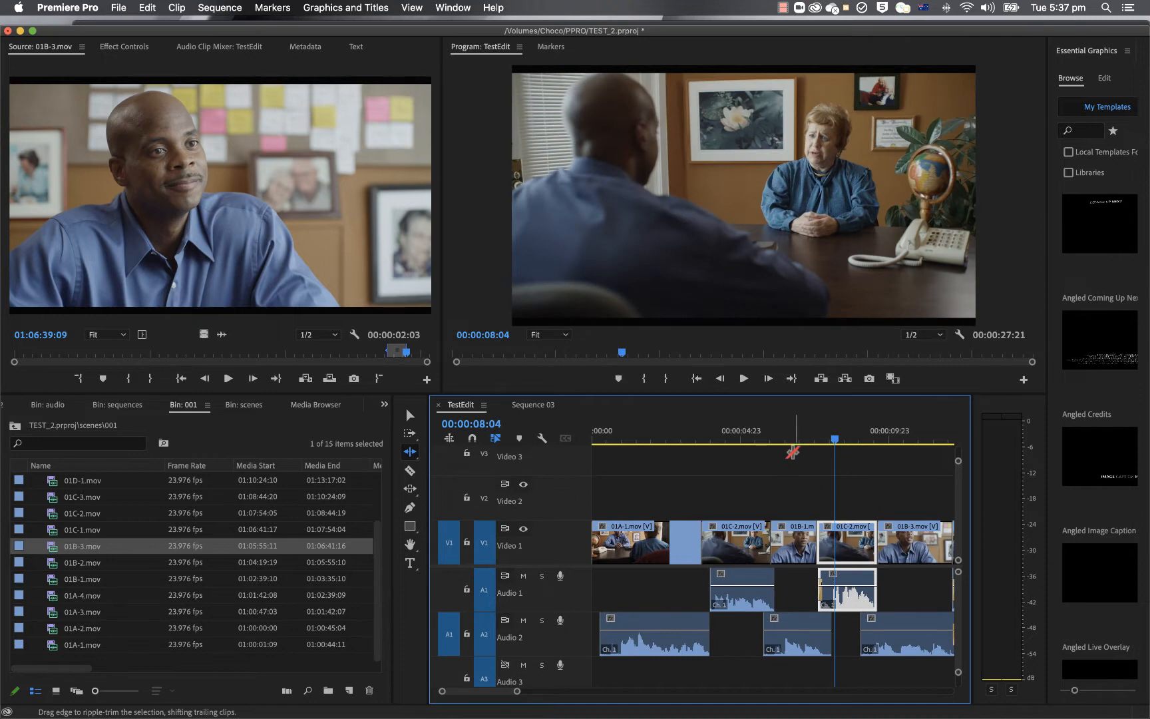
Step: Play back the edit into the second 01C-2 clip to check the dialogue pacing
left_click(803, 438)
key("space")
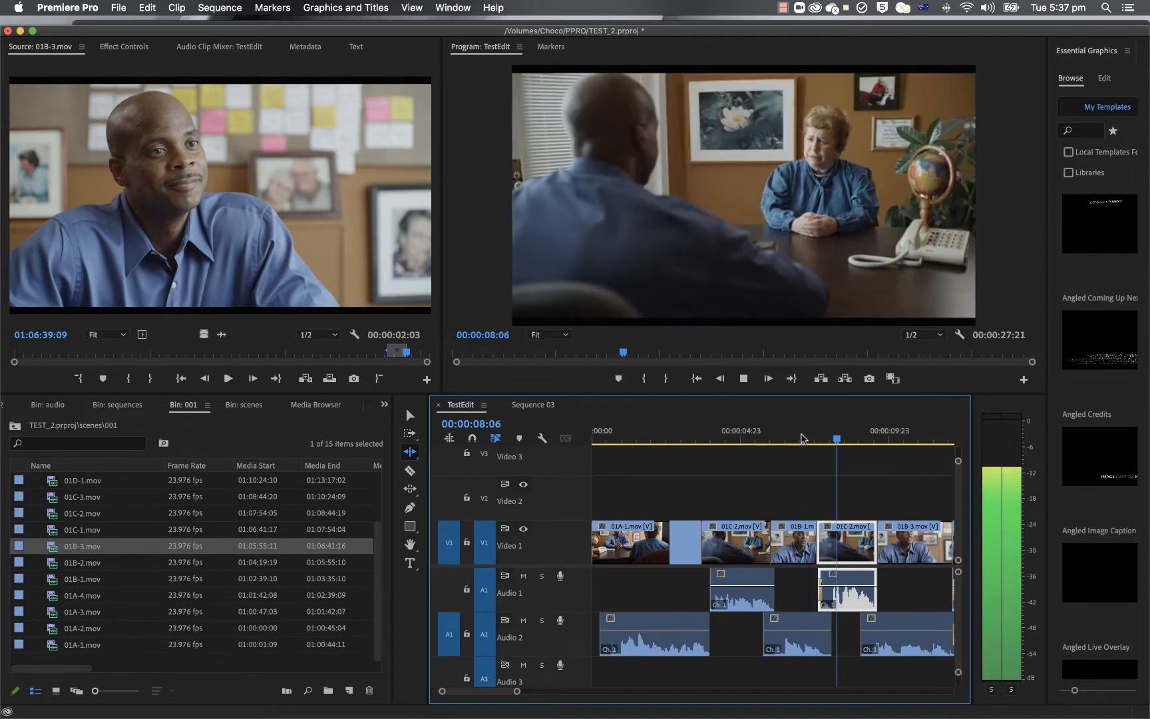
key("space")
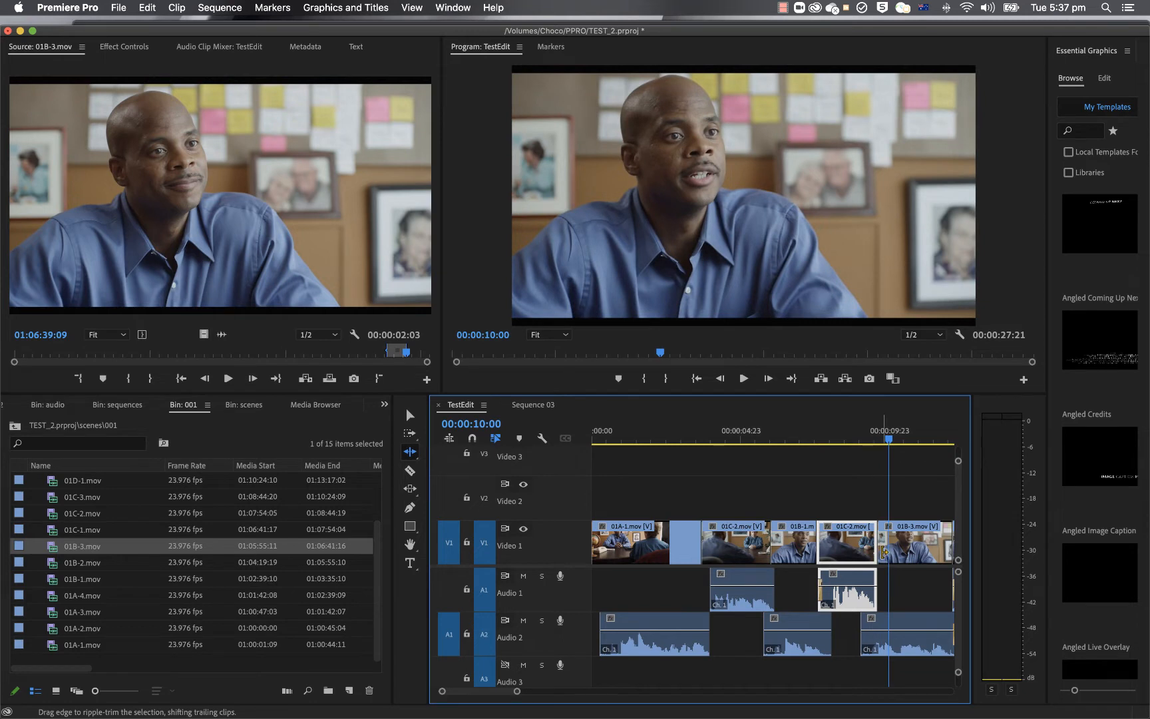
Step: Ripple-extend the start of clip 01B-3 with its linked audio by 6 frames and play back the edit
left_click(880, 551)
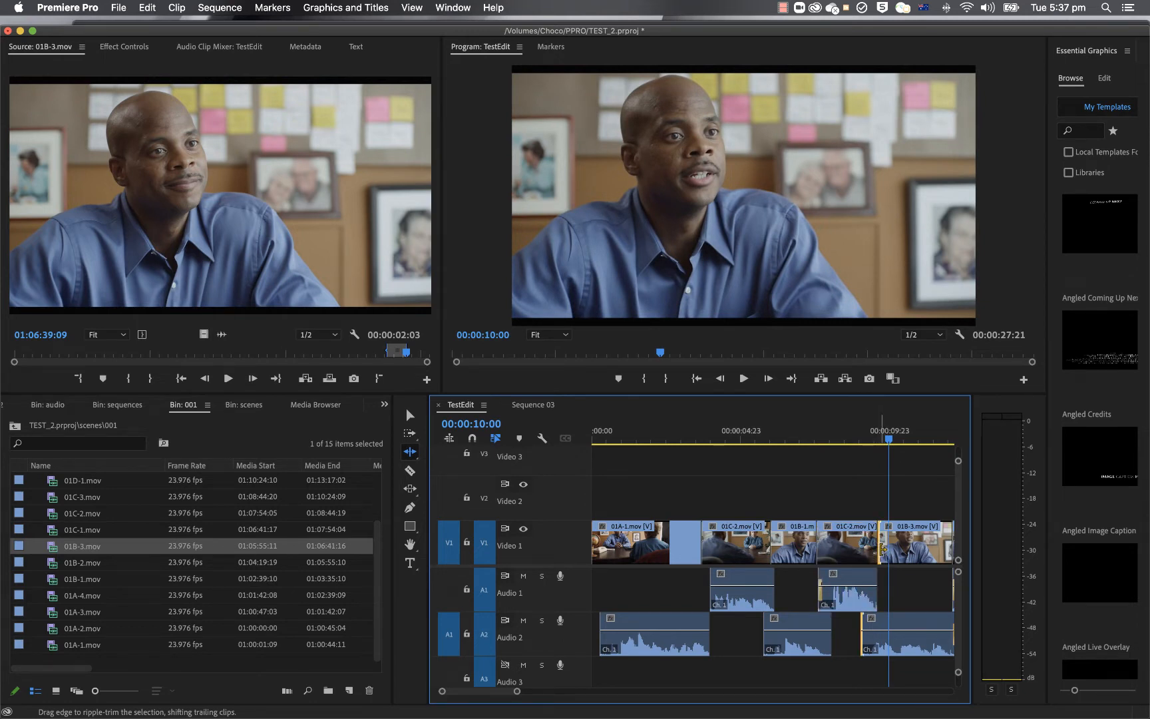
left_click_drag(881, 550, 873, 552)
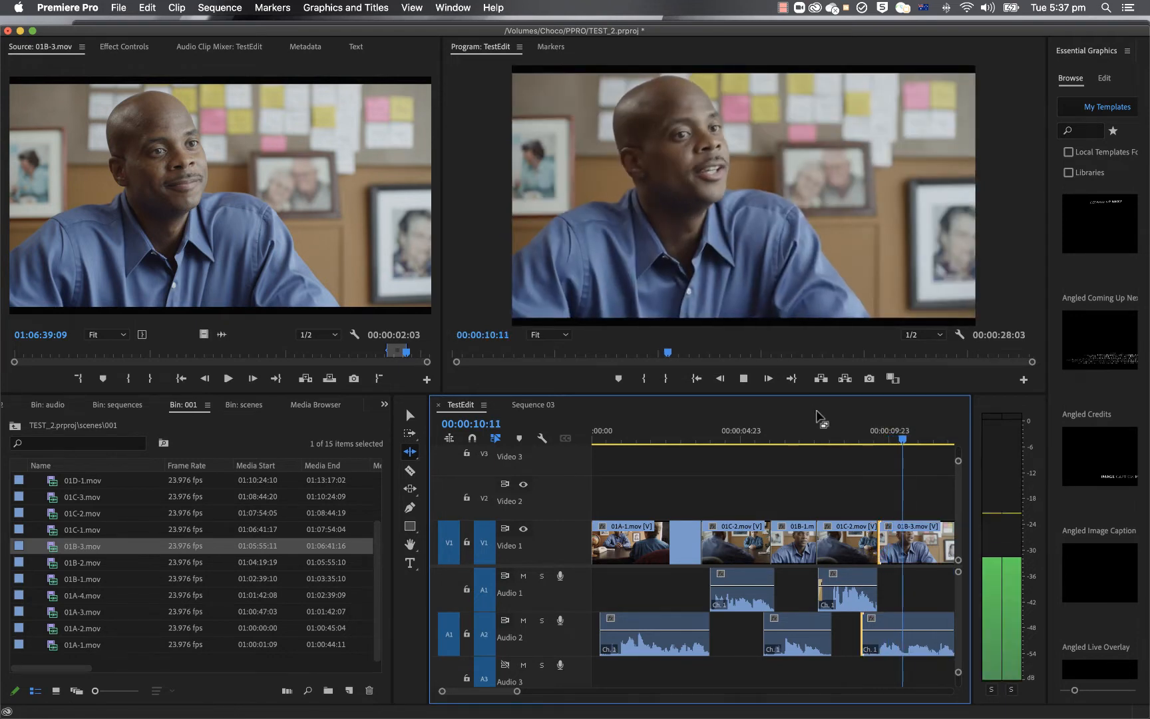
key("space")
left_click(786, 429)
key("space")
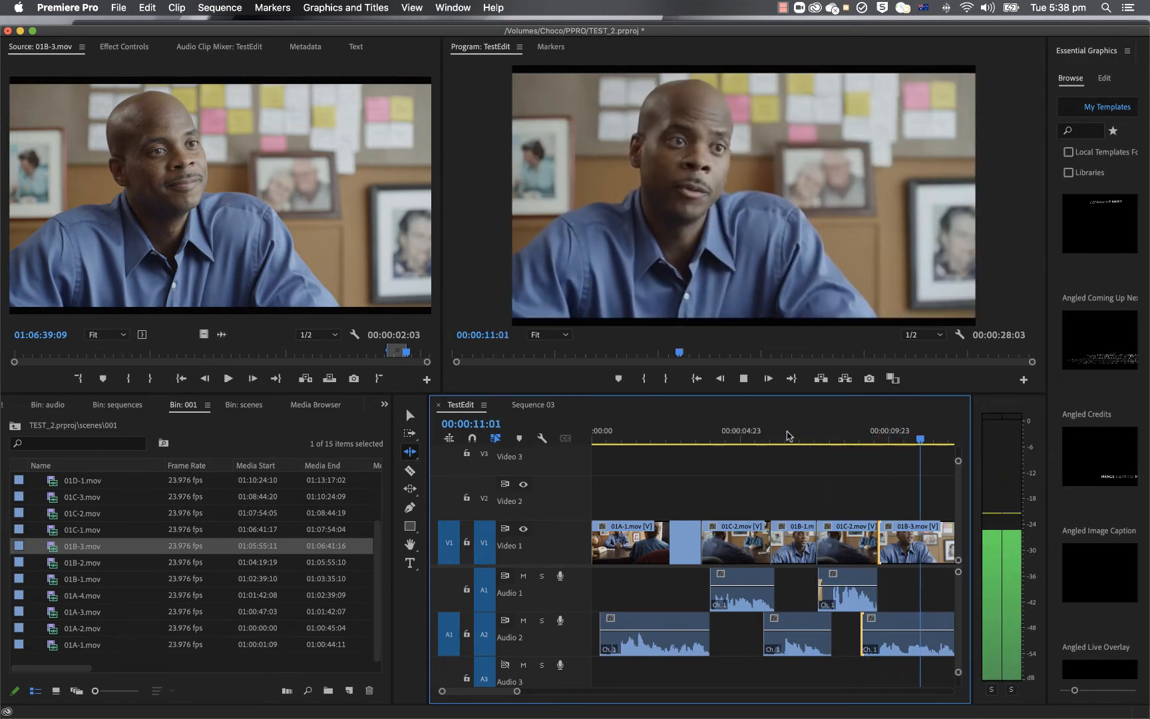
key("space")
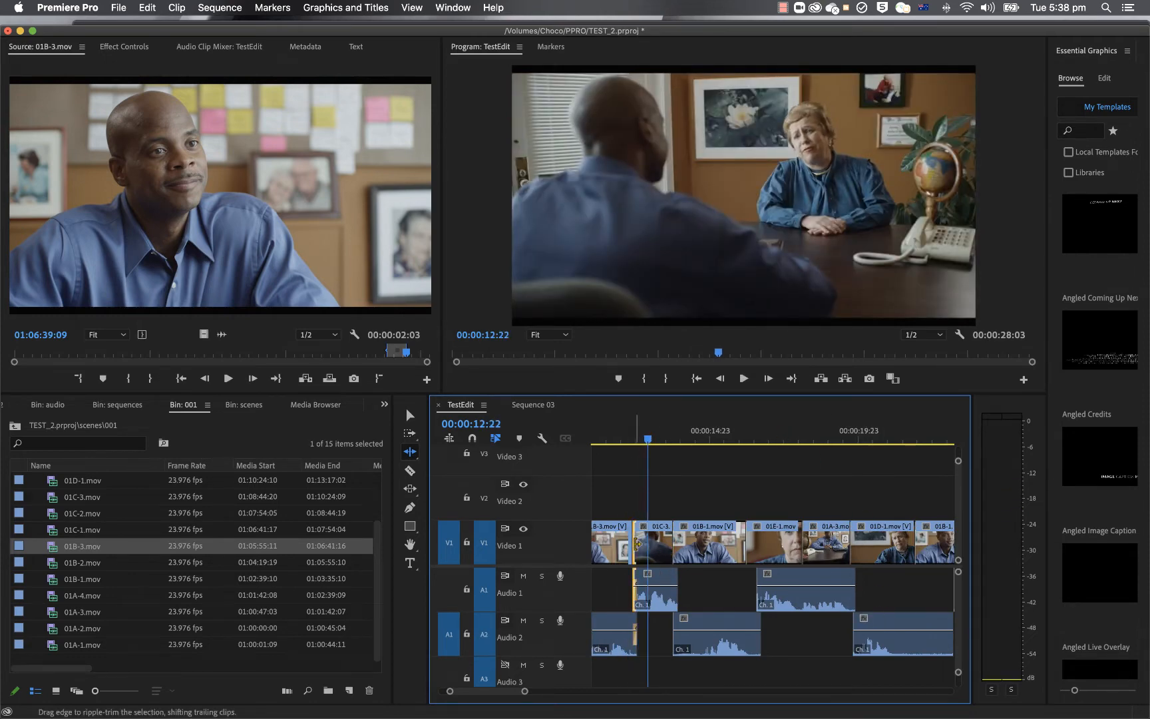
Step: Ripple-extend the start of clip 01C-3 with its linked audio by 6 frames and play back the following dialogue
left_click_drag(635, 544, 625, 545)
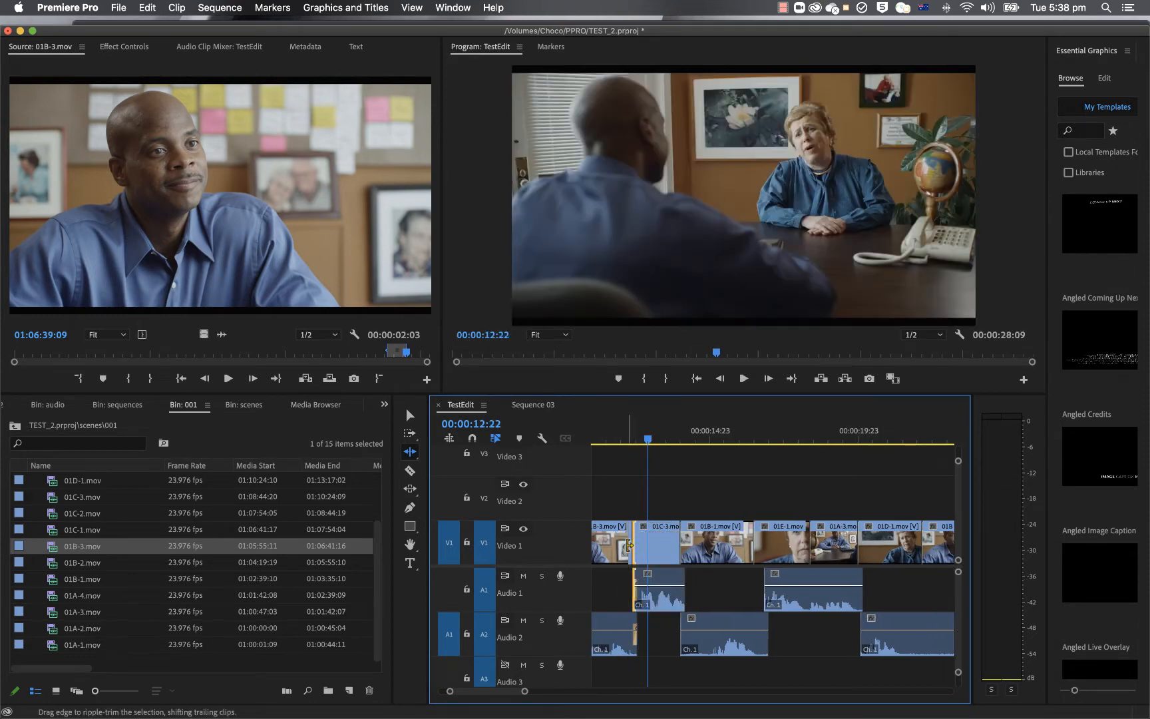
left_click(621, 437)
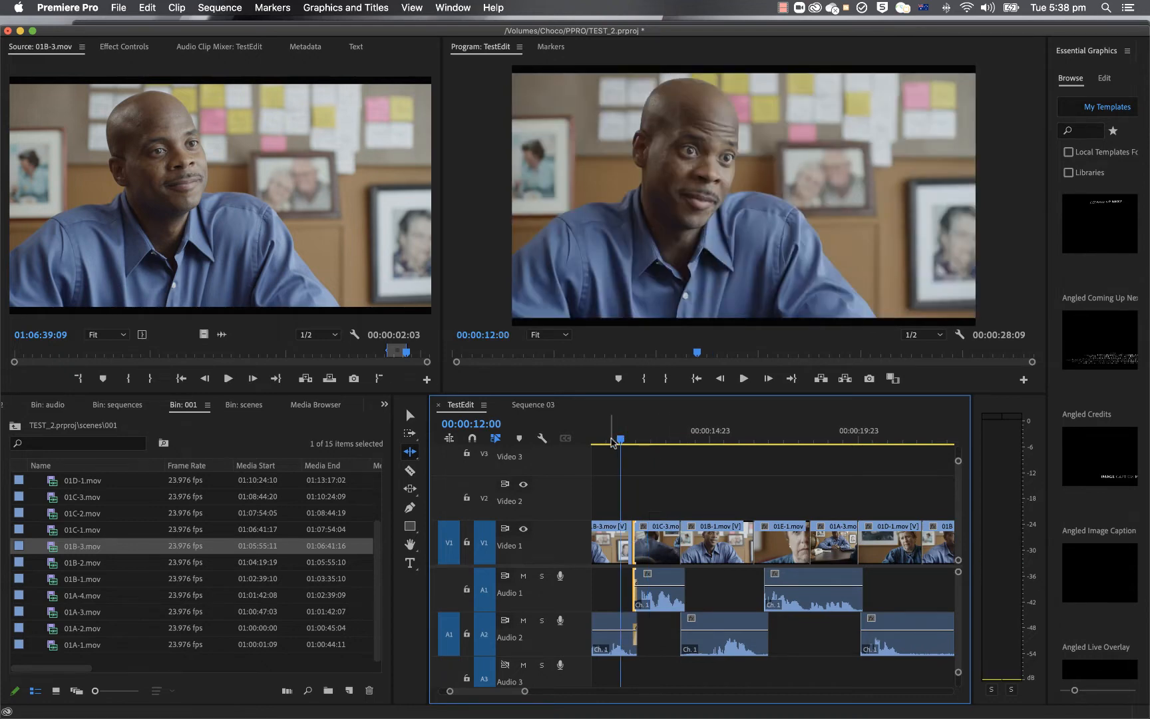
key("space")
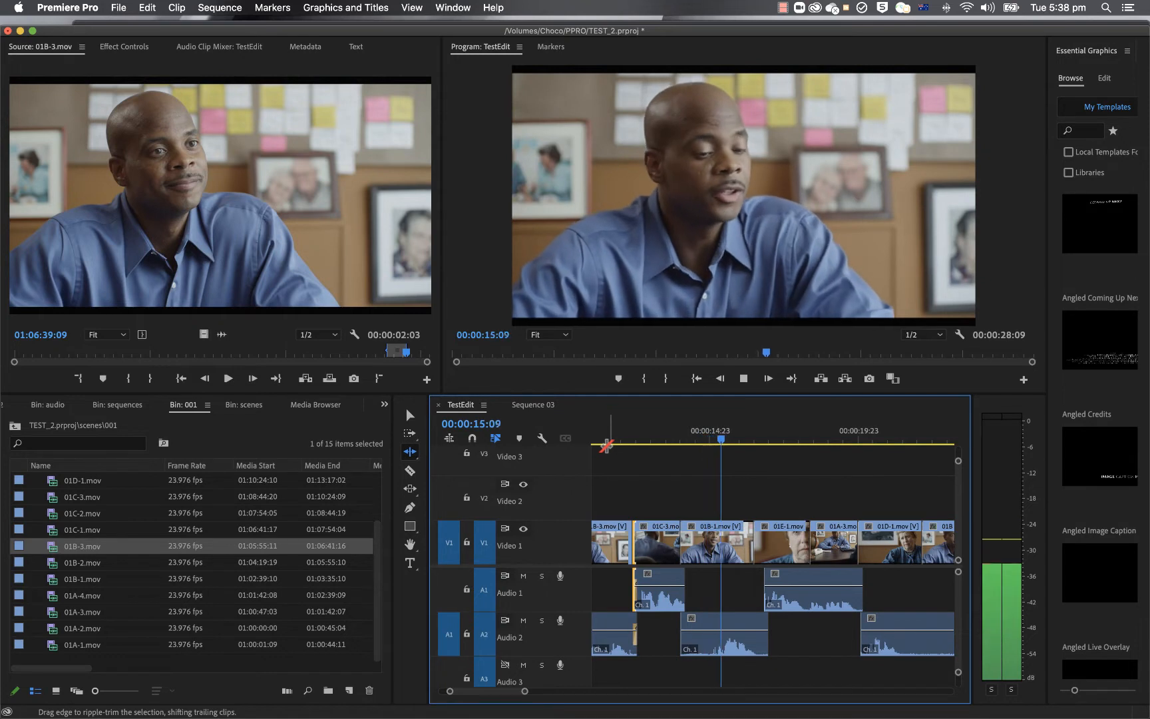
key("space")
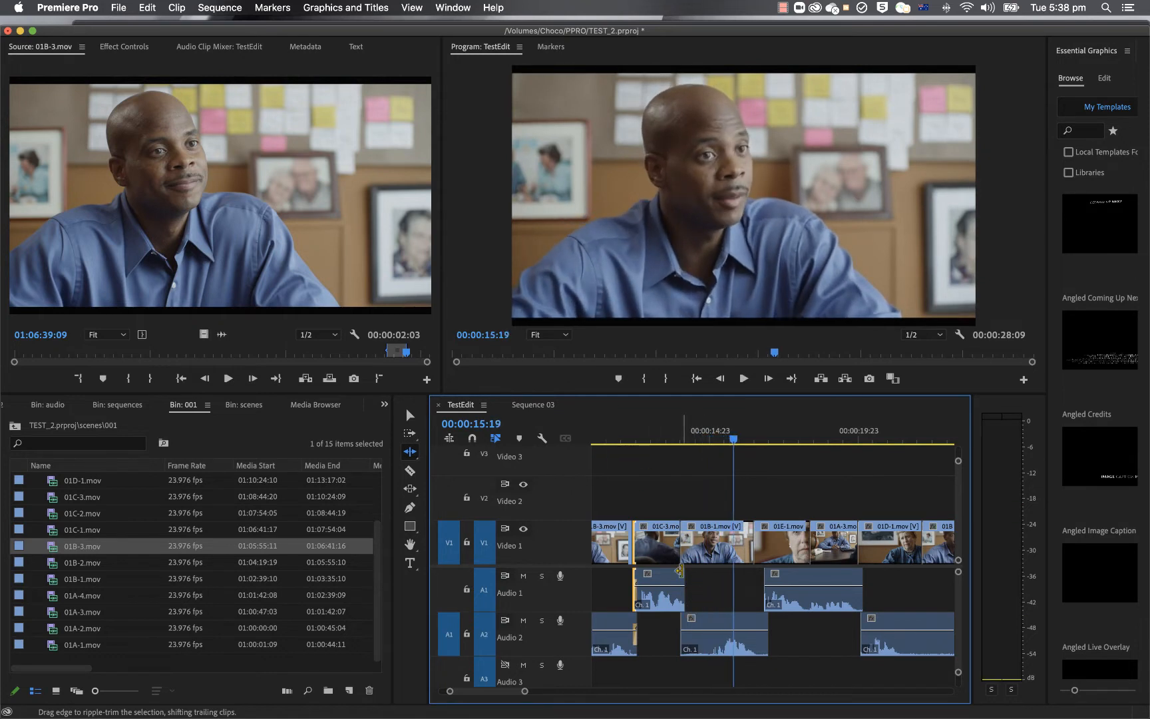
key("space")
Step: Play the TestEdit sequence from its beginning to review the pacing of the trimmed dialogue
key("space")
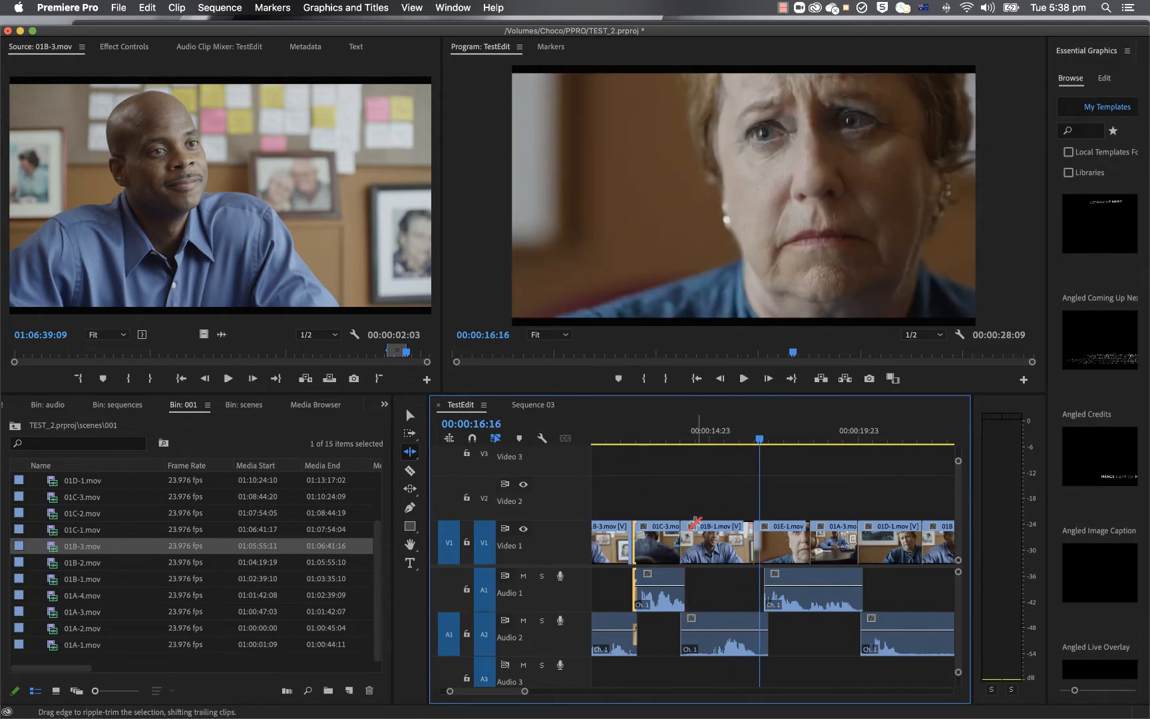
key("Home")
key("space")
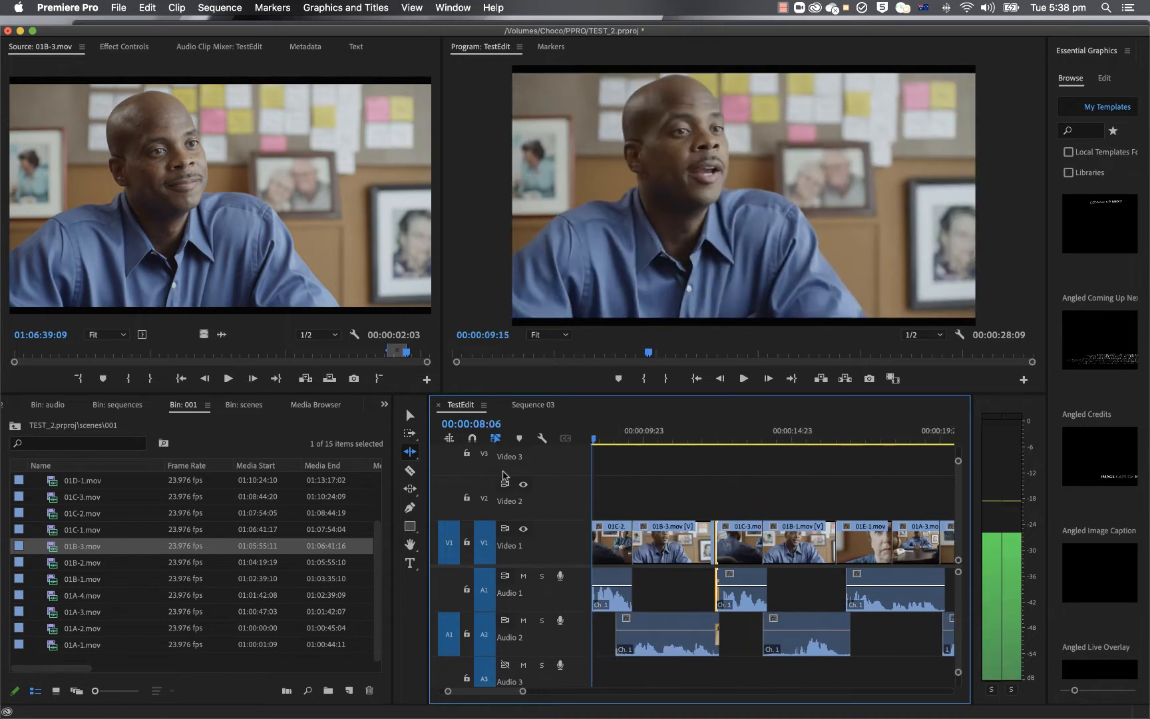
key("Home")
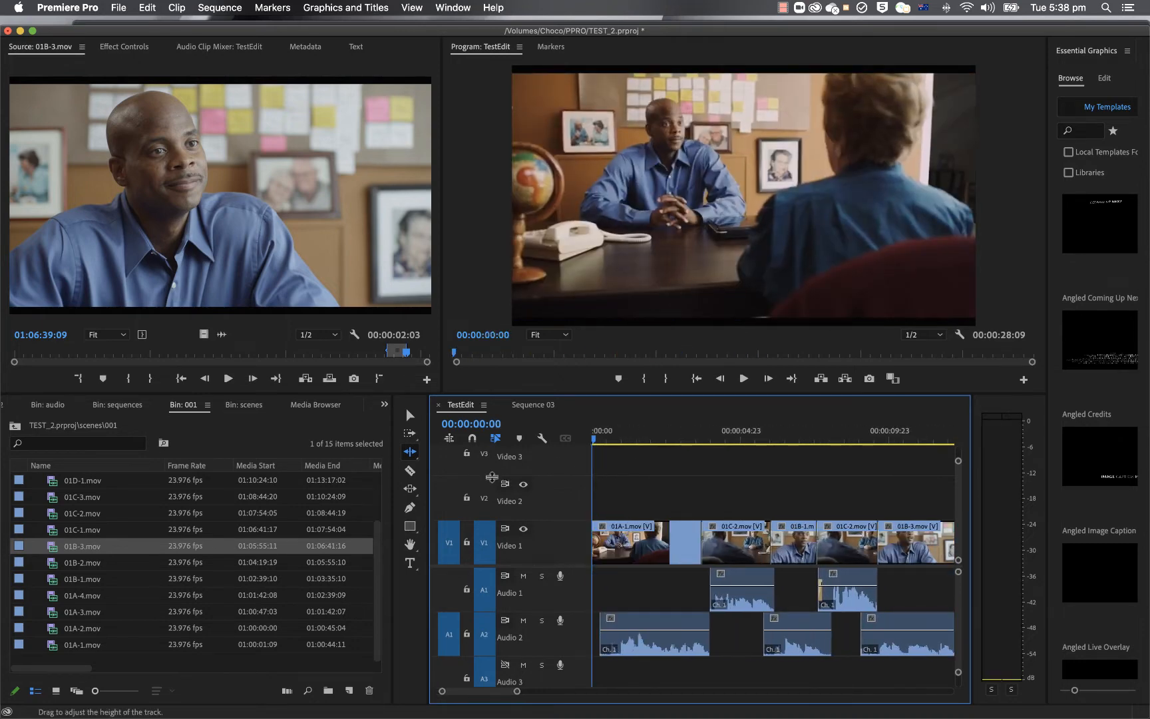
key("space")
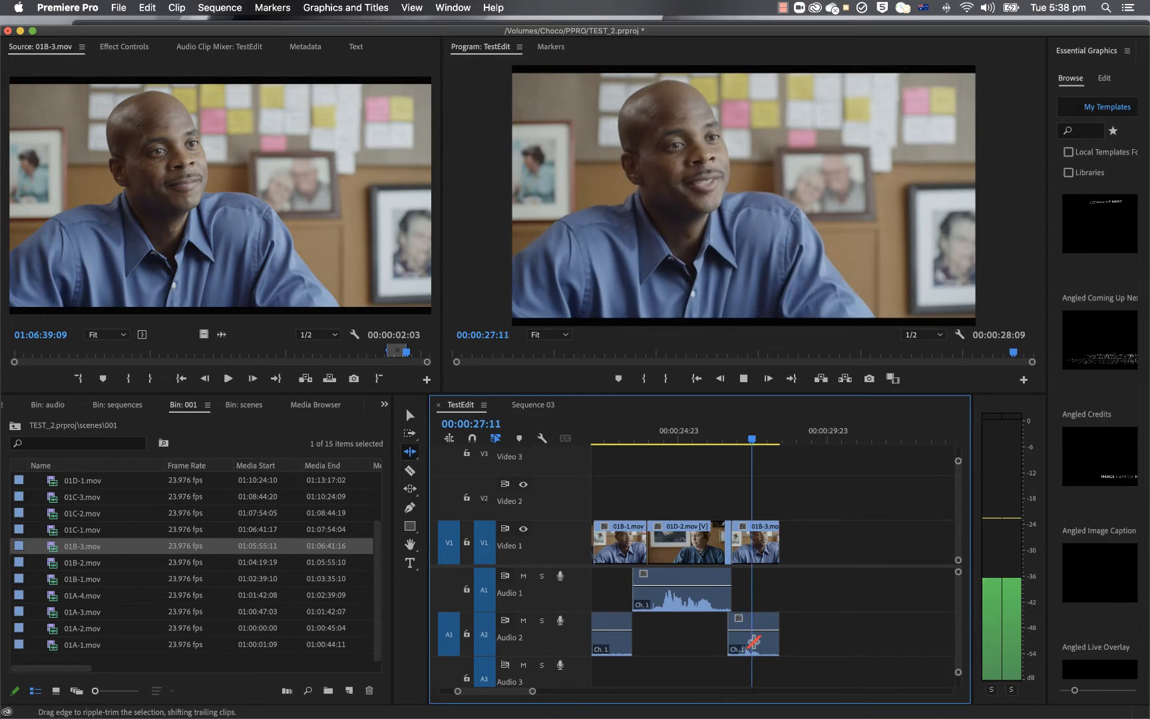
key("space")
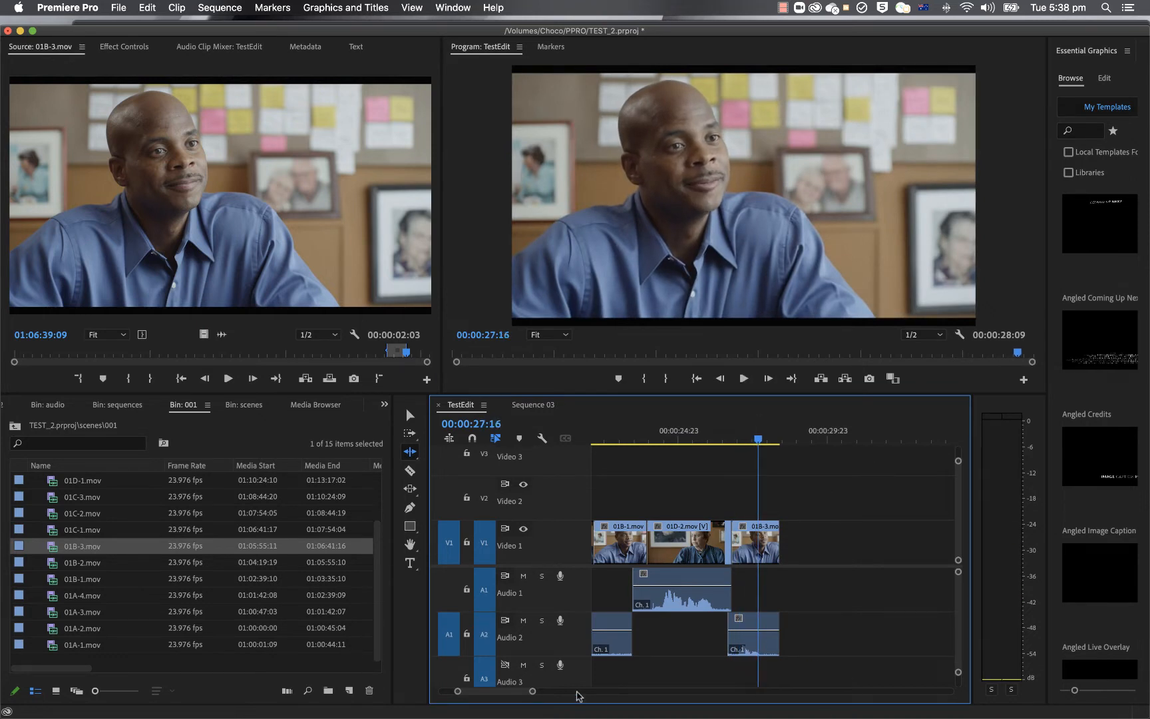
left_click_drag(510, 694, 501, 693)
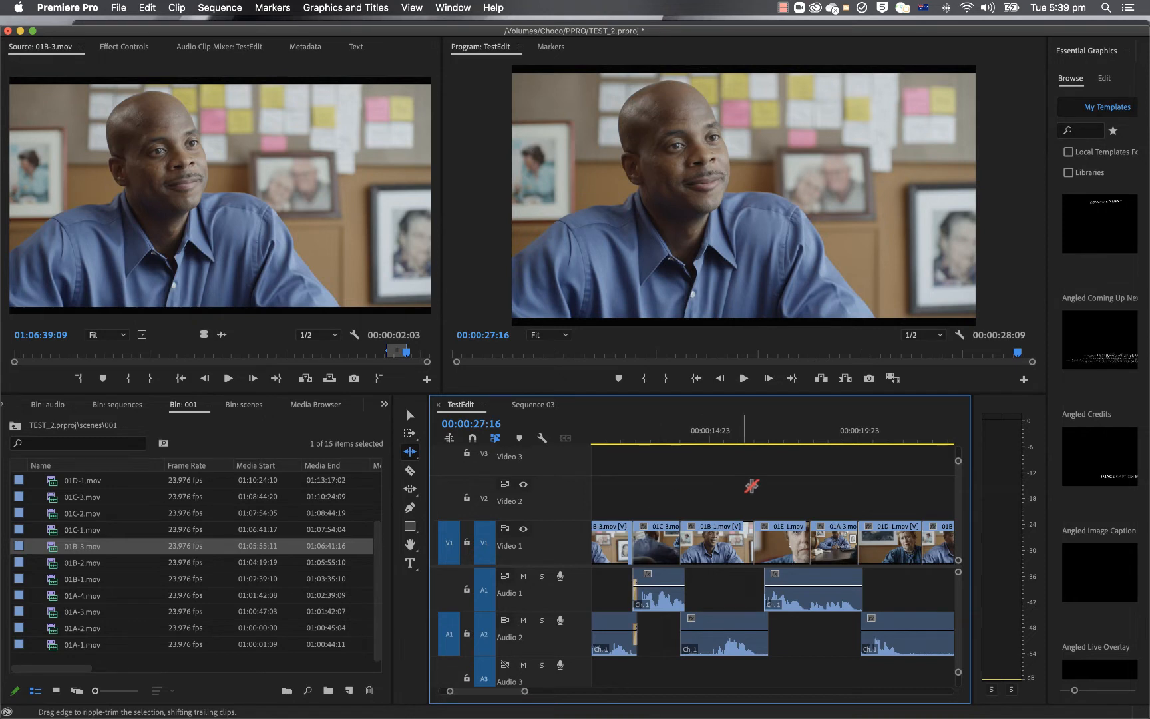
Step: Open Sequence 03 and ripple-extend the end of clip 01A-3 with its linked audio by 10 frames
left_click(513, 406)
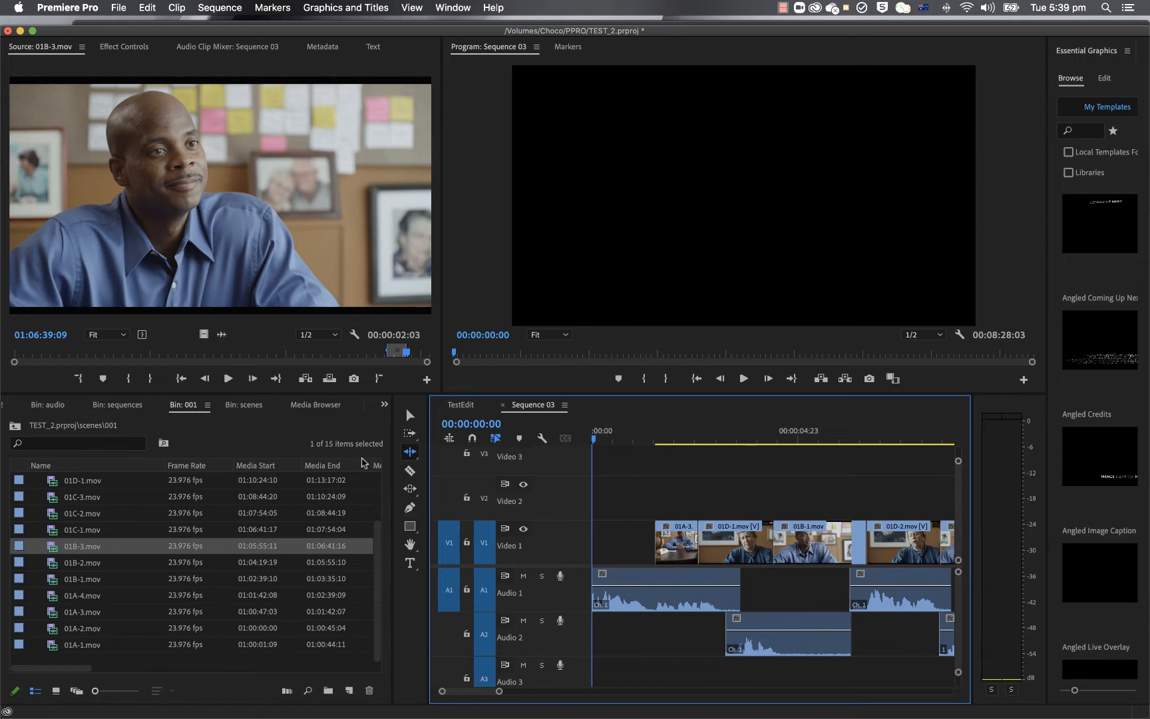
left_click_drag(420, 458, 456, 456)
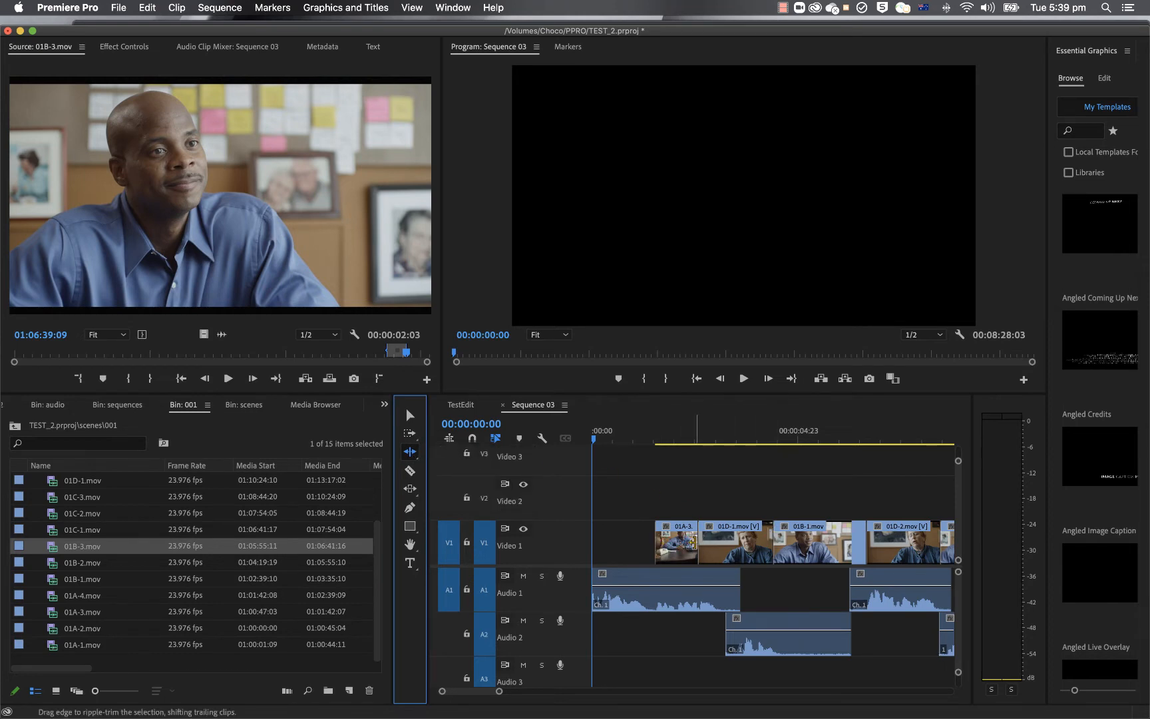
left_click(691, 541)
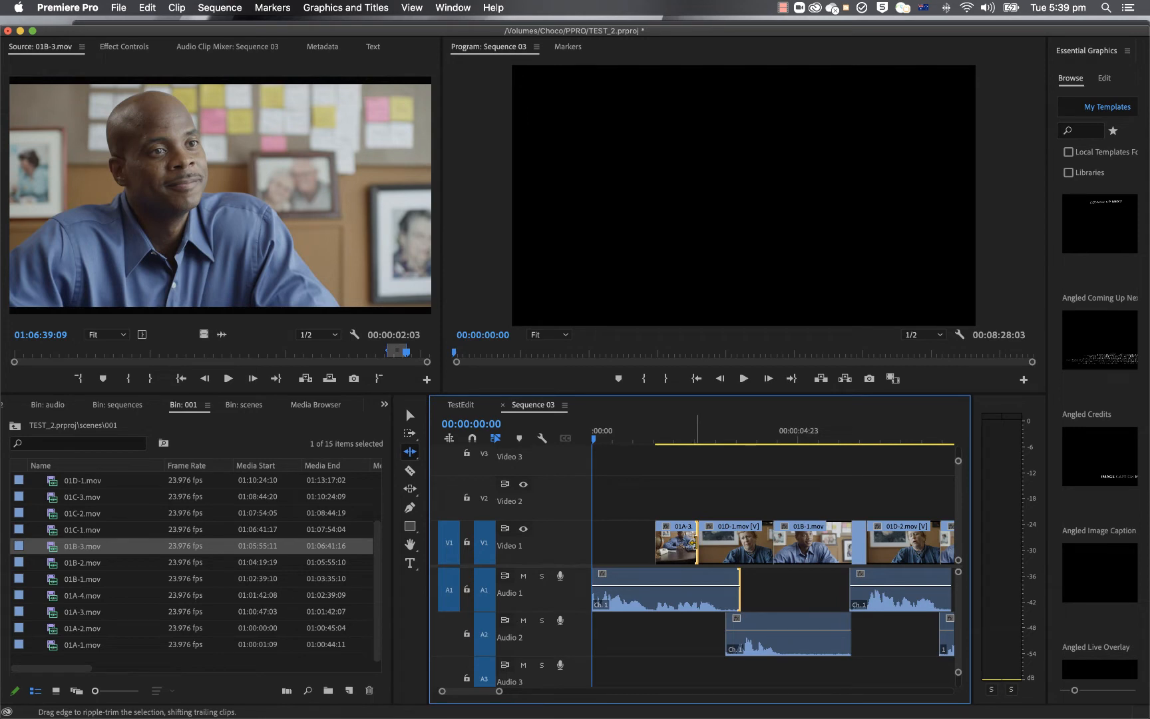
left_click_drag(694, 541, 710, 541)
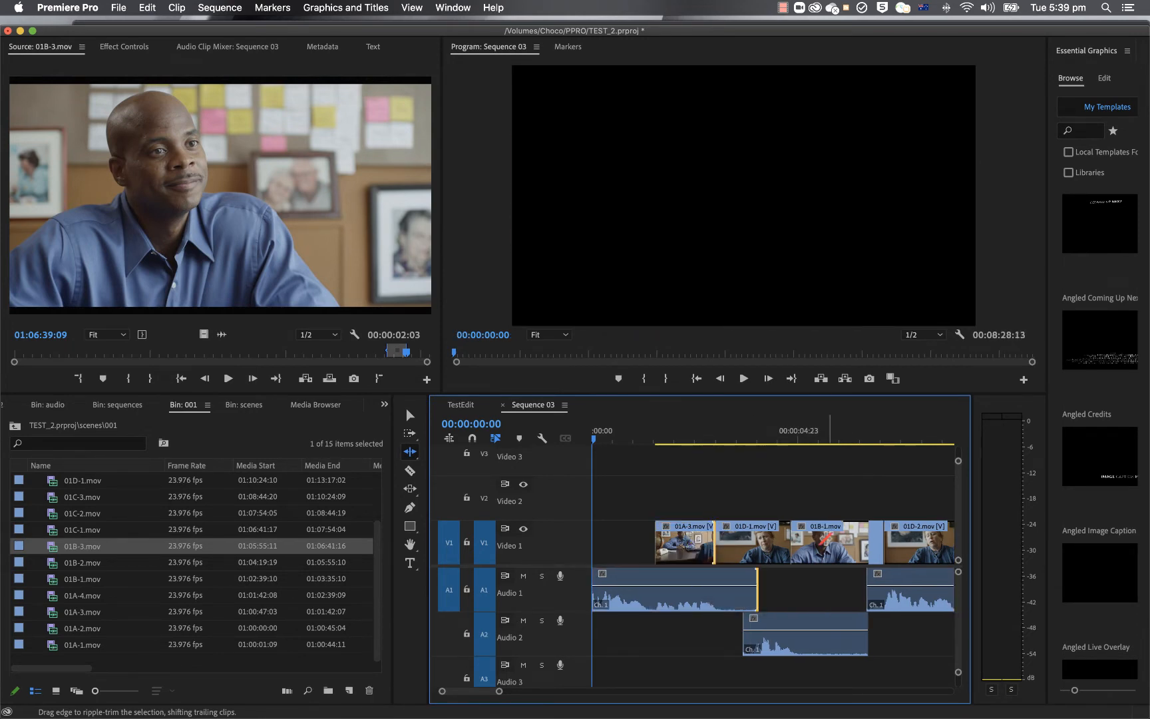
Step: Turn off Linked Selection and use the Rolling Edit tool to move the video-only cut between 01A-3 and 01D-1 to a later point
left_click(495, 446)
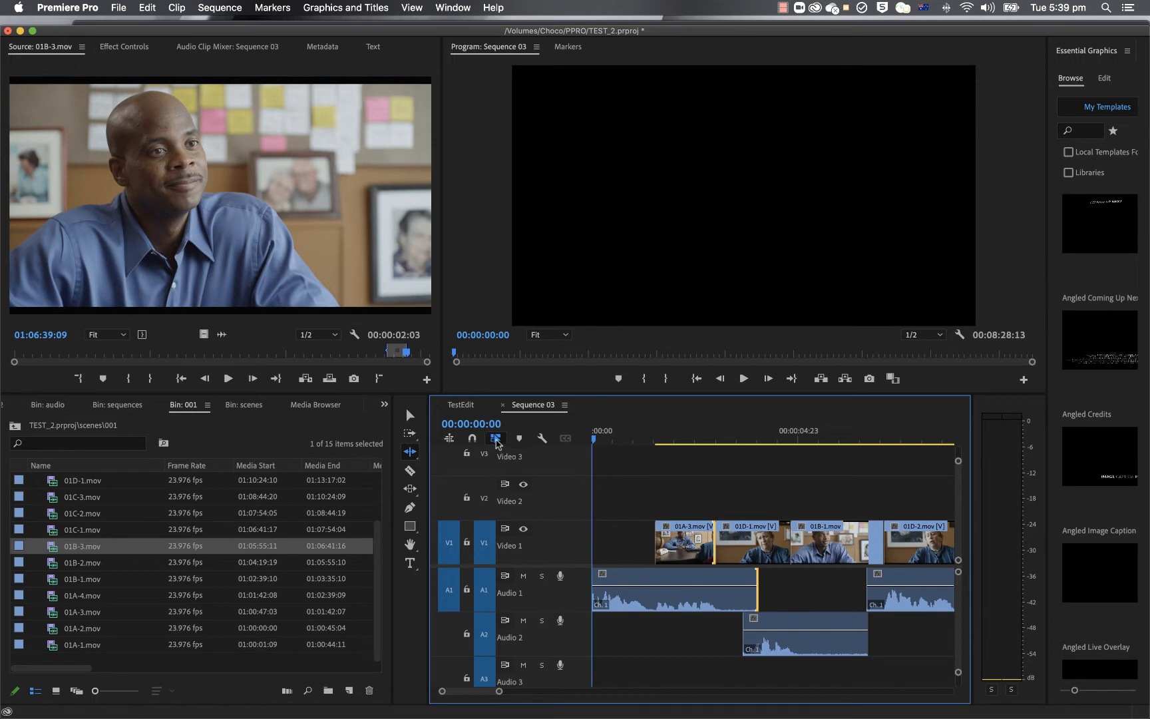
left_click(410, 454)
left_click(442, 467)
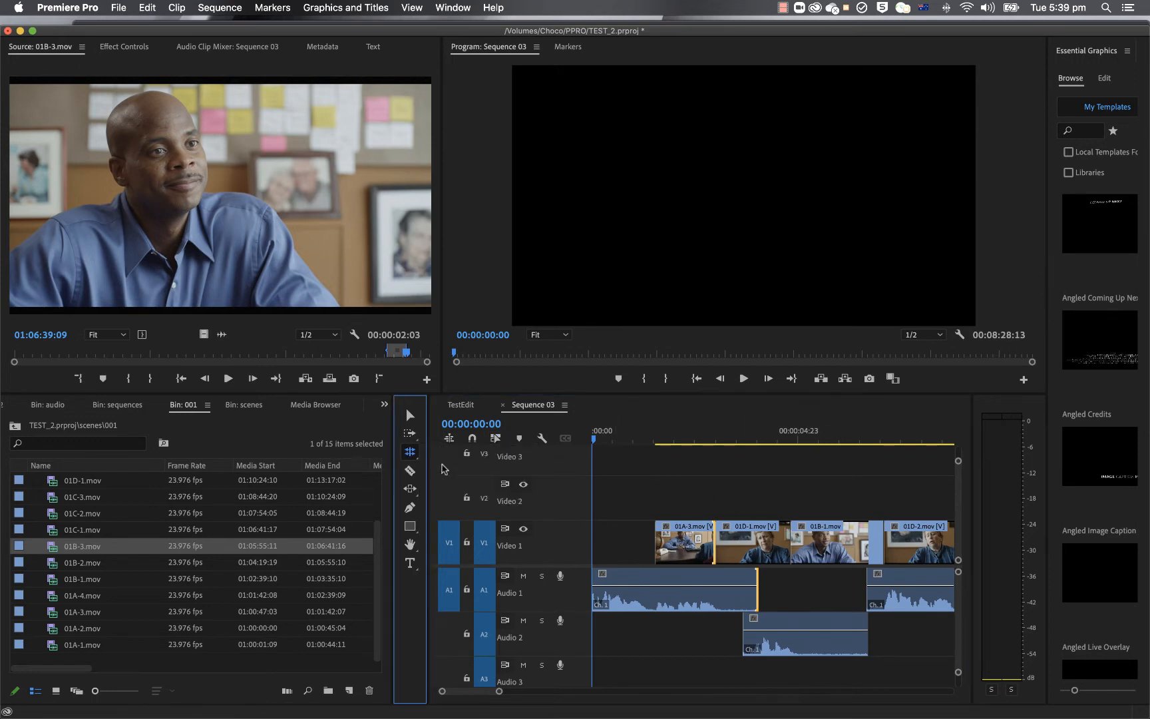
left_click(715, 542)
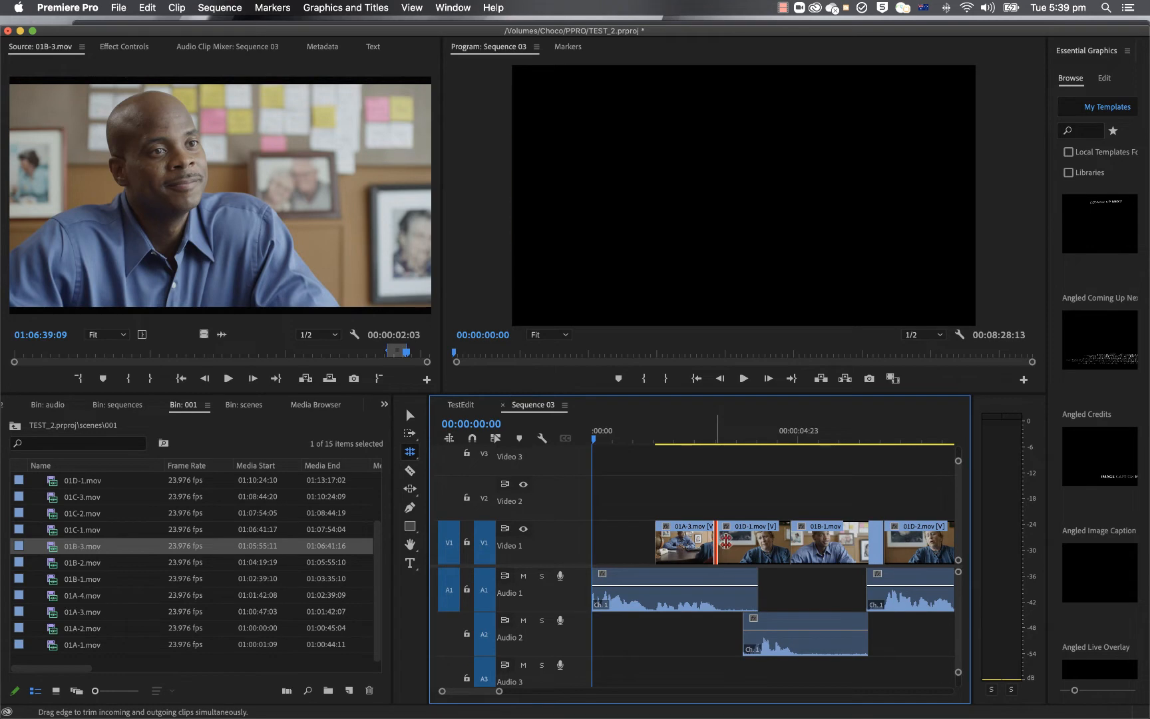
left_click_drag(725, 542, 750, 543)
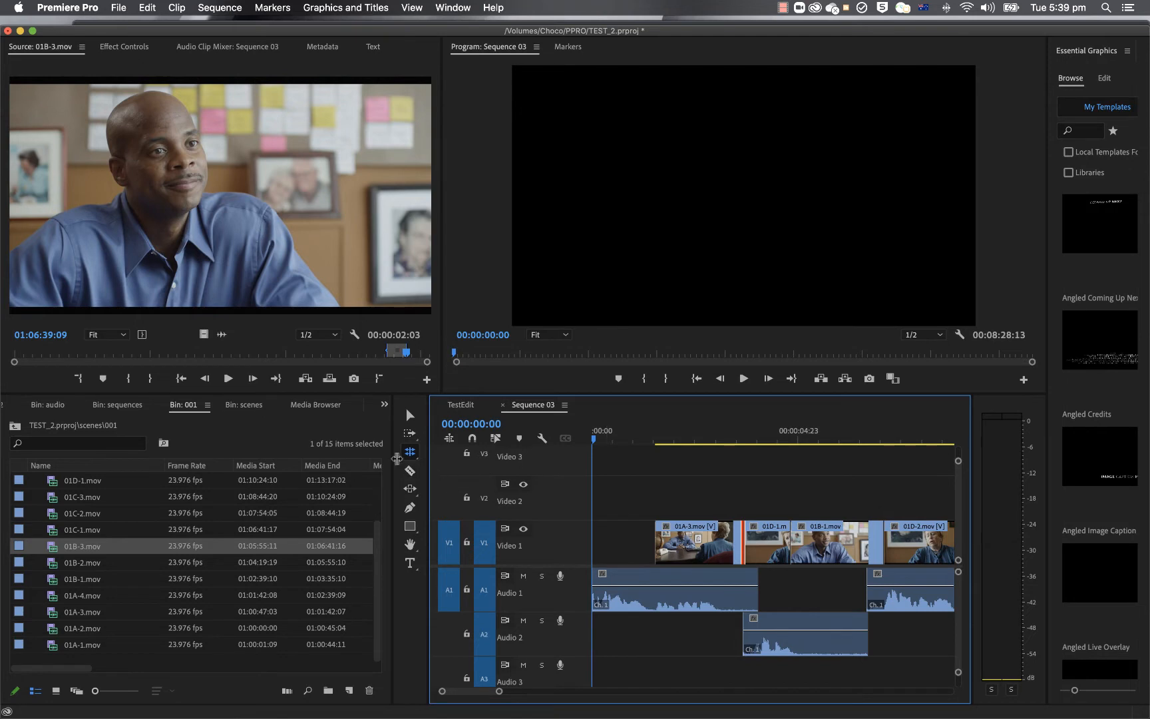
Step: Turn Linked Selection back on and slip the content of clip 01D-2 together with its linked audio using the Slip tool
left_click(412, 489)
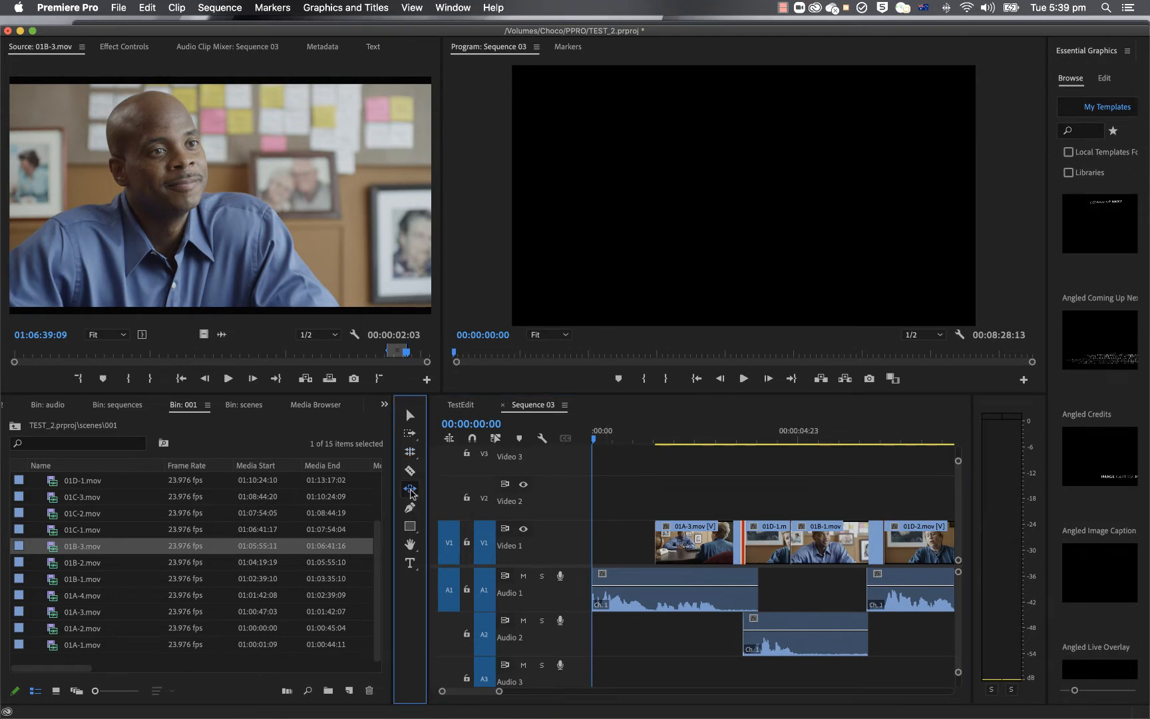
left_click(412, 490)
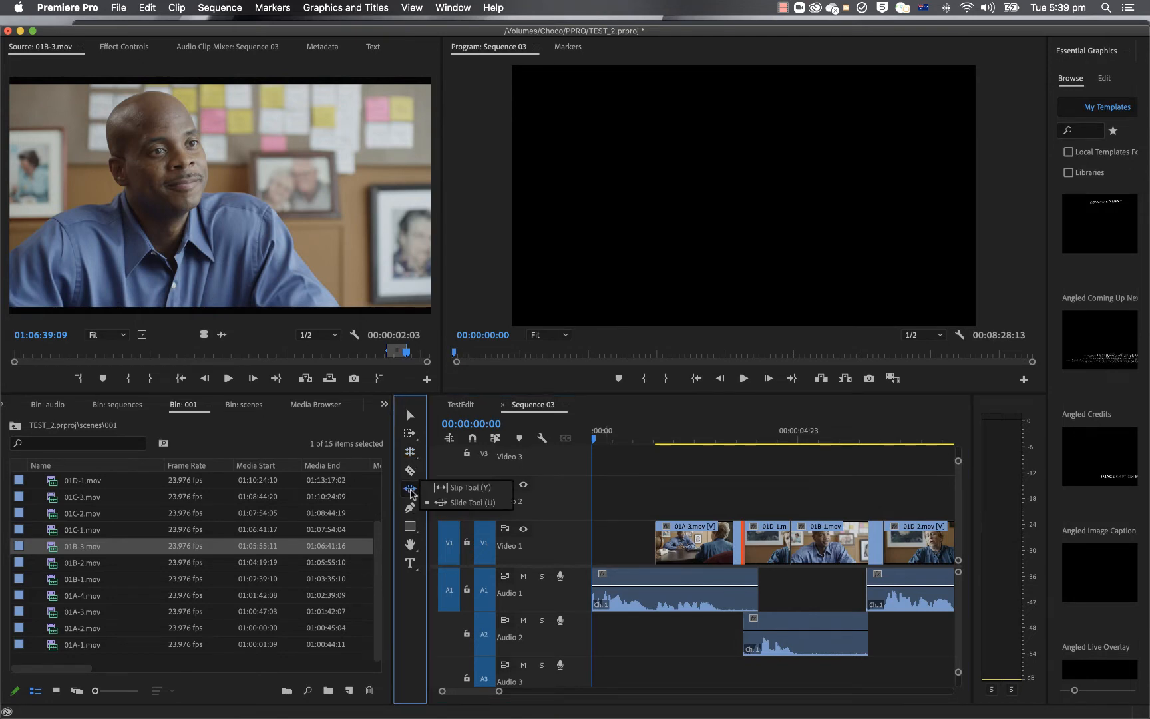
left_click(473, 489)
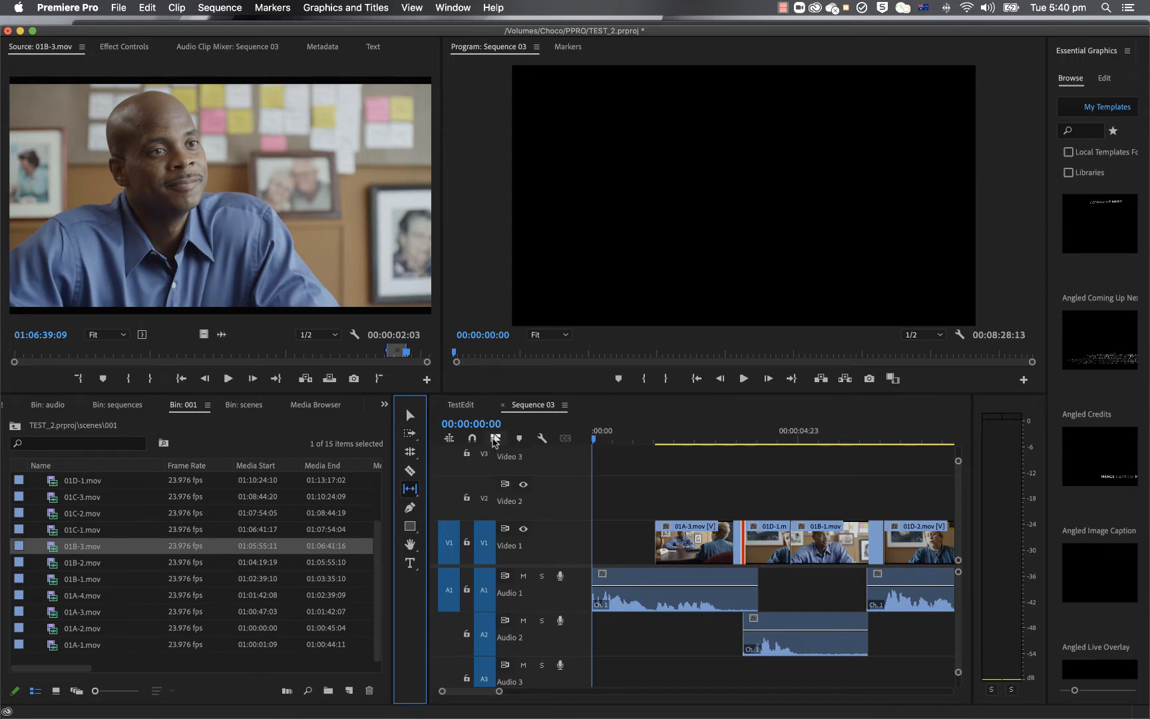
left_click(495, 439)
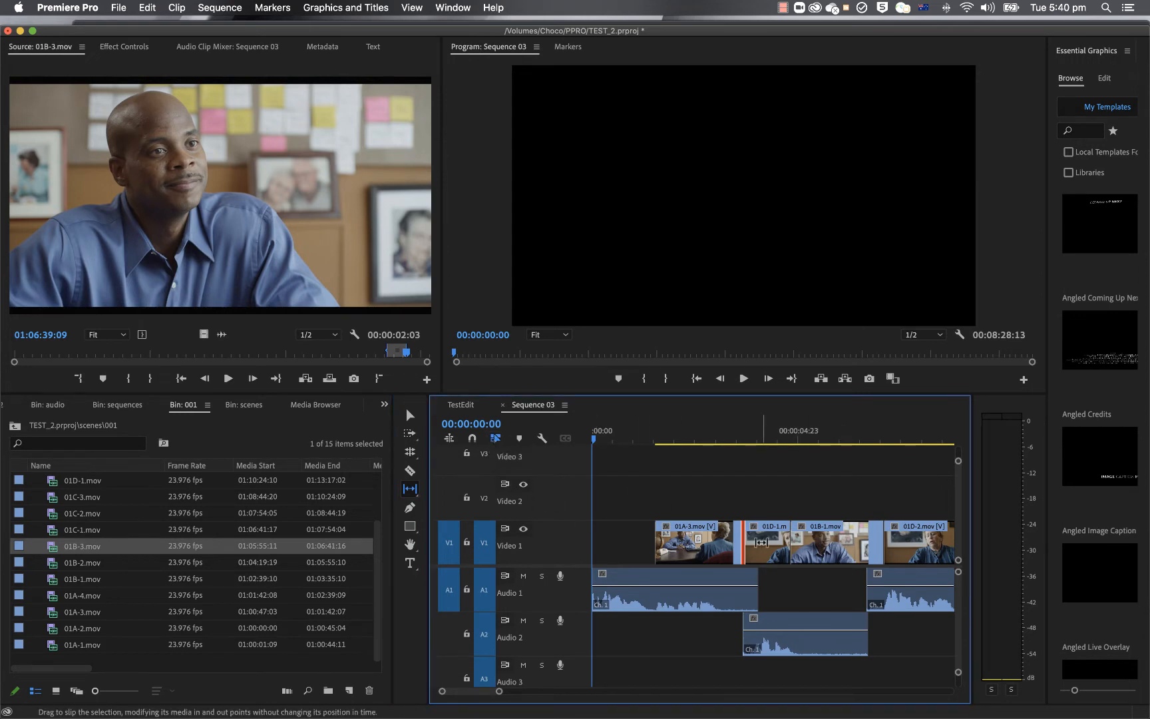
left_click(906, 548)
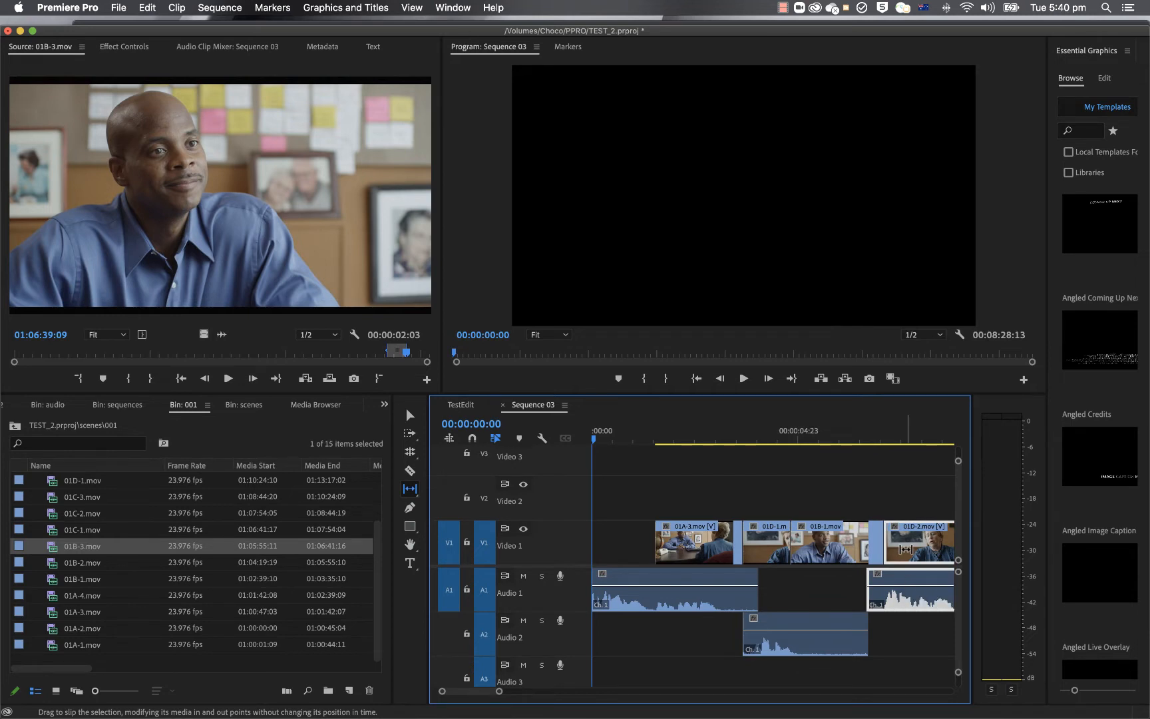
left_click_drag(905, 548, 903, 549)
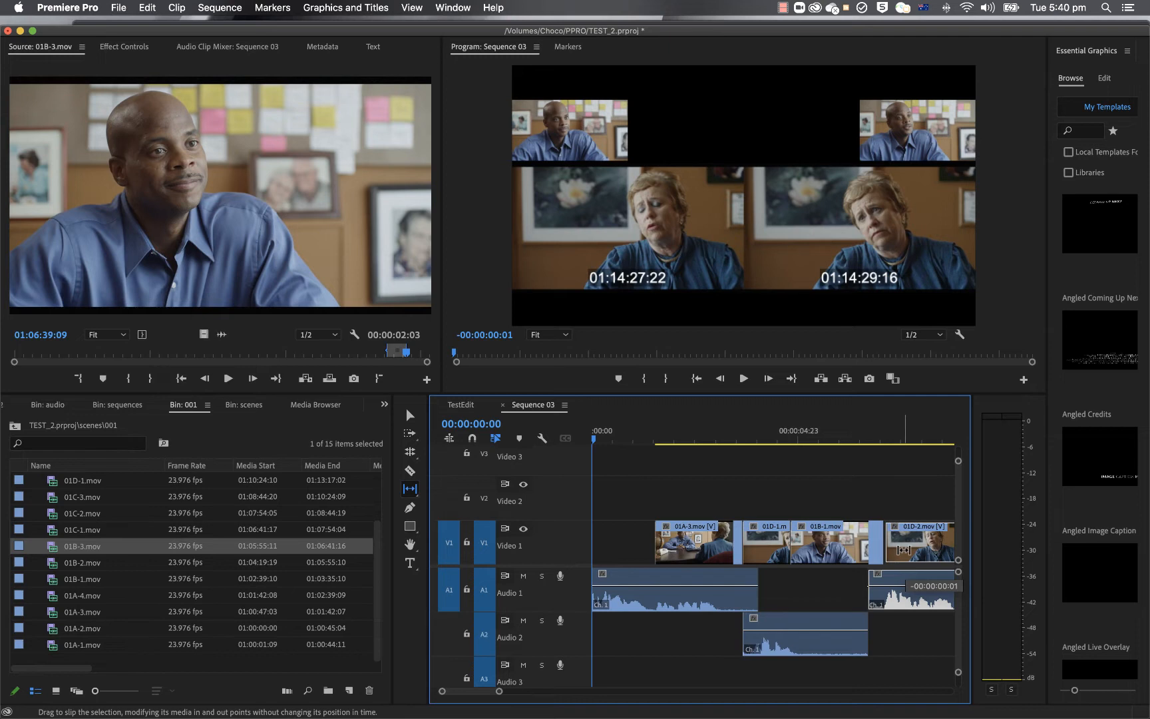
left_click_drag(903, 549, 910, 549)
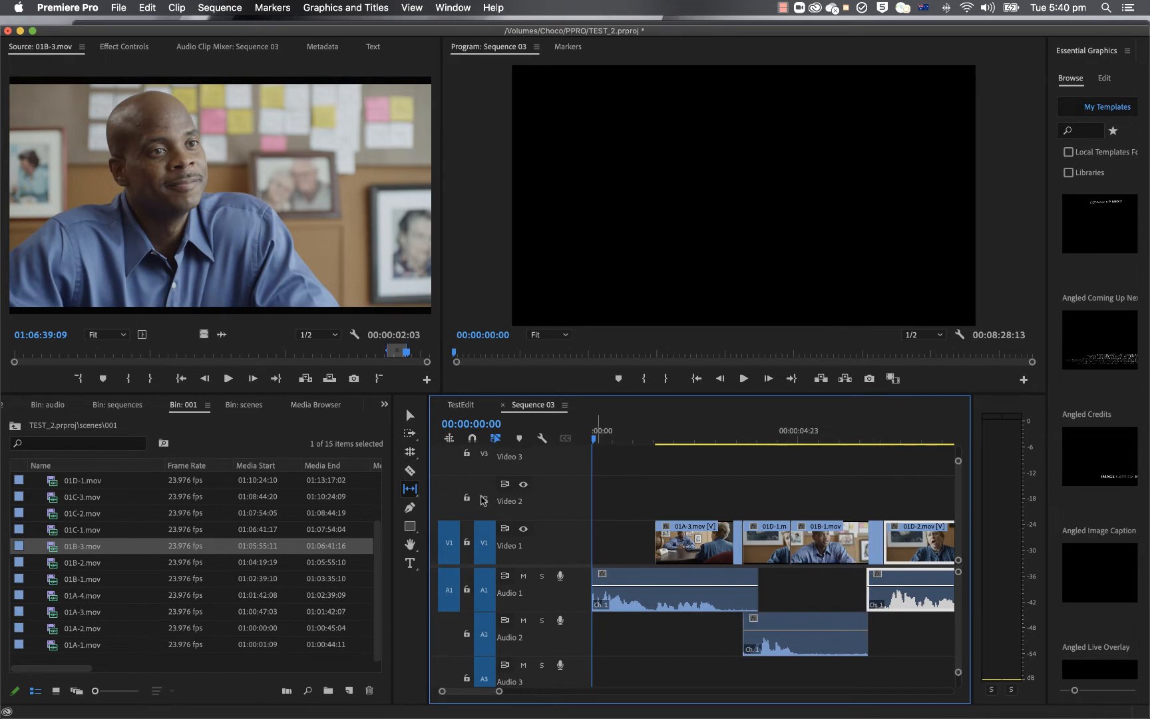
Step: Slide clip 01D-2 with its linked audio 10 frames earlier between 01B-1 and 01B-3 using the Slide tool
left_click(411, 488)
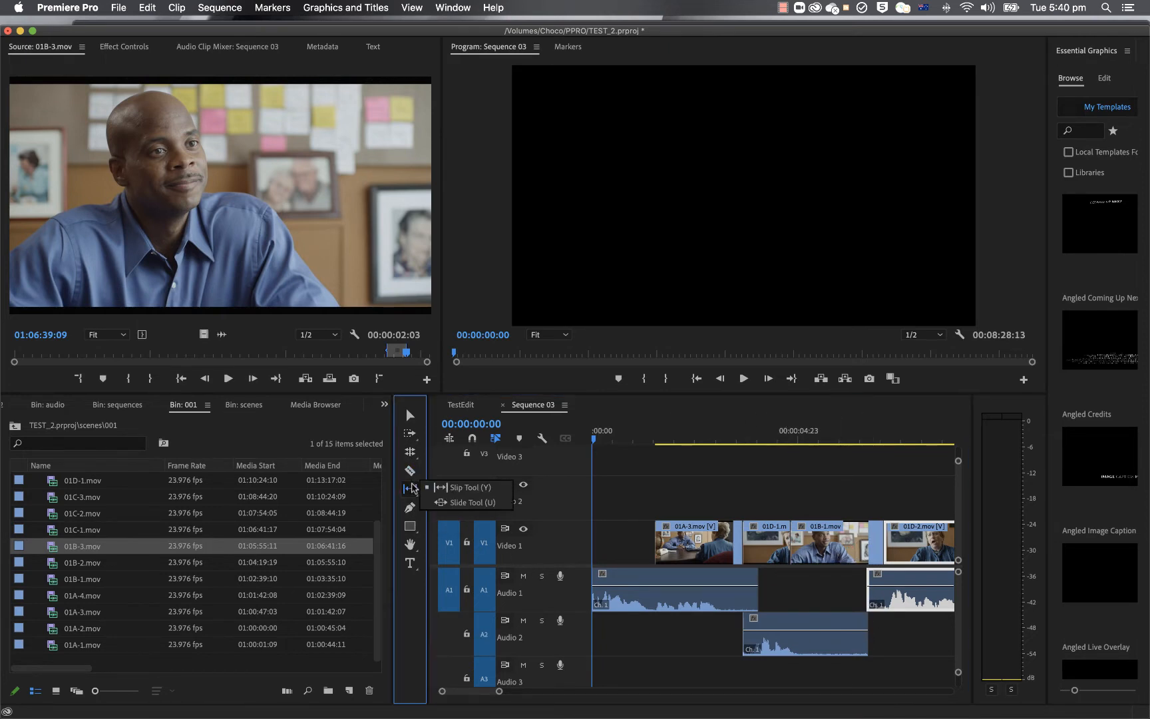
left_click(466, 502)
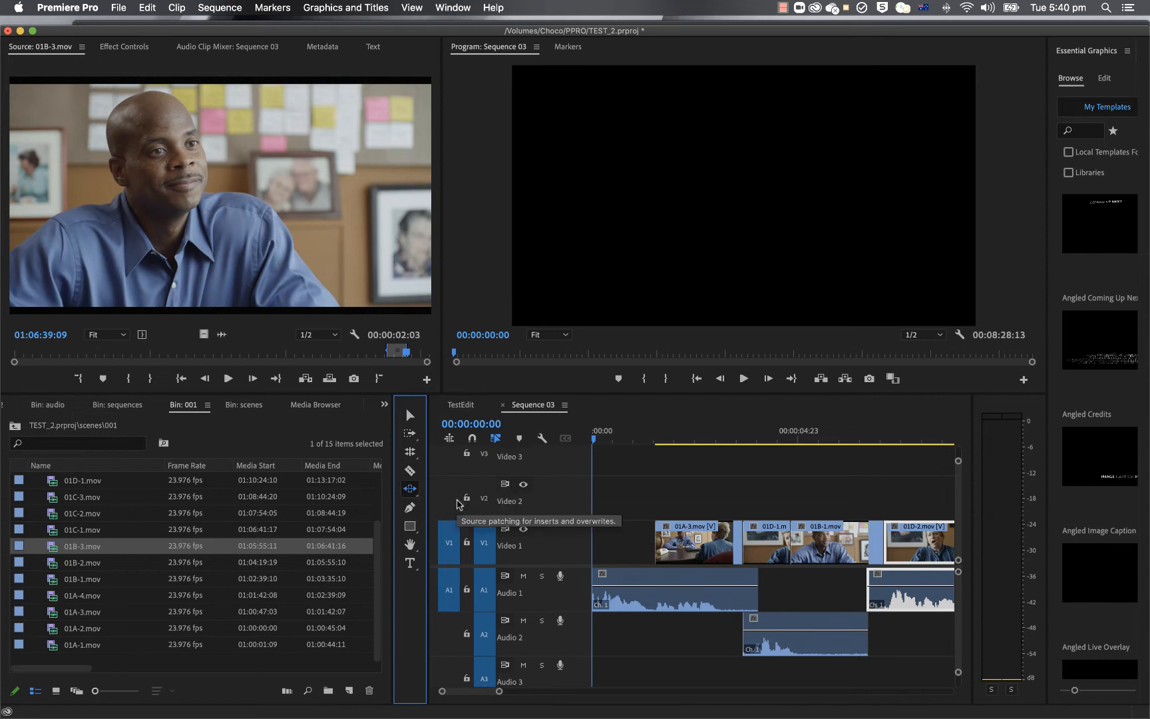
left_click(903, 563)
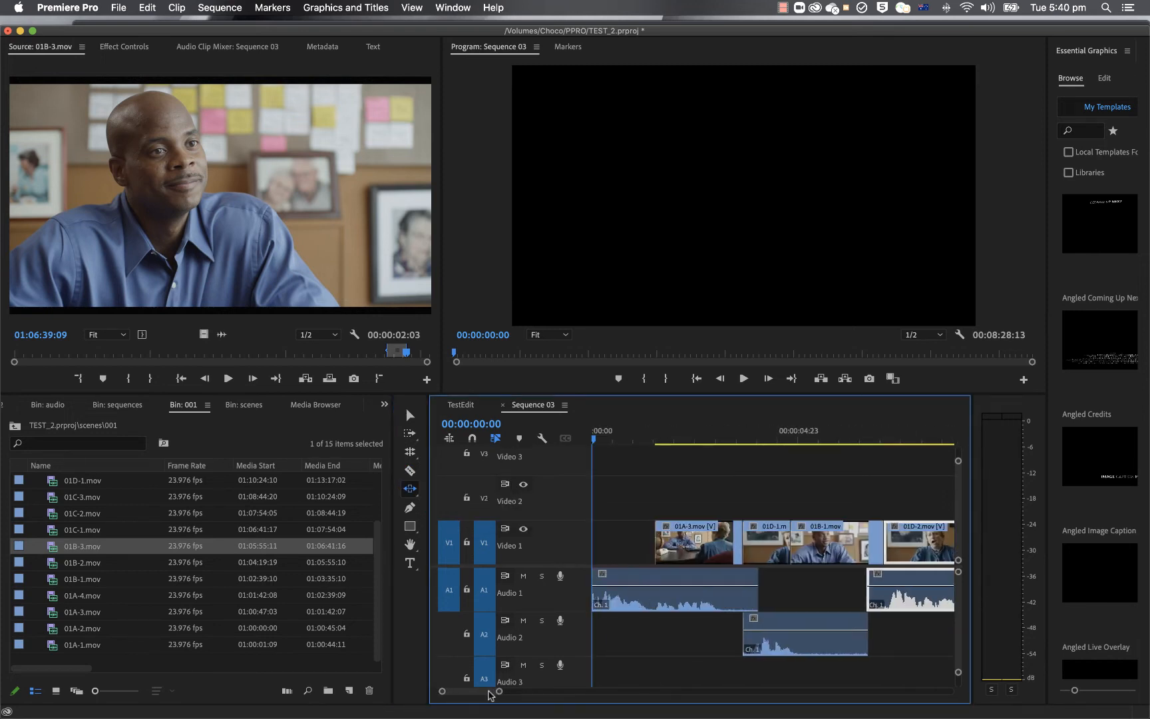
scroll(488, 692, "right", 5)
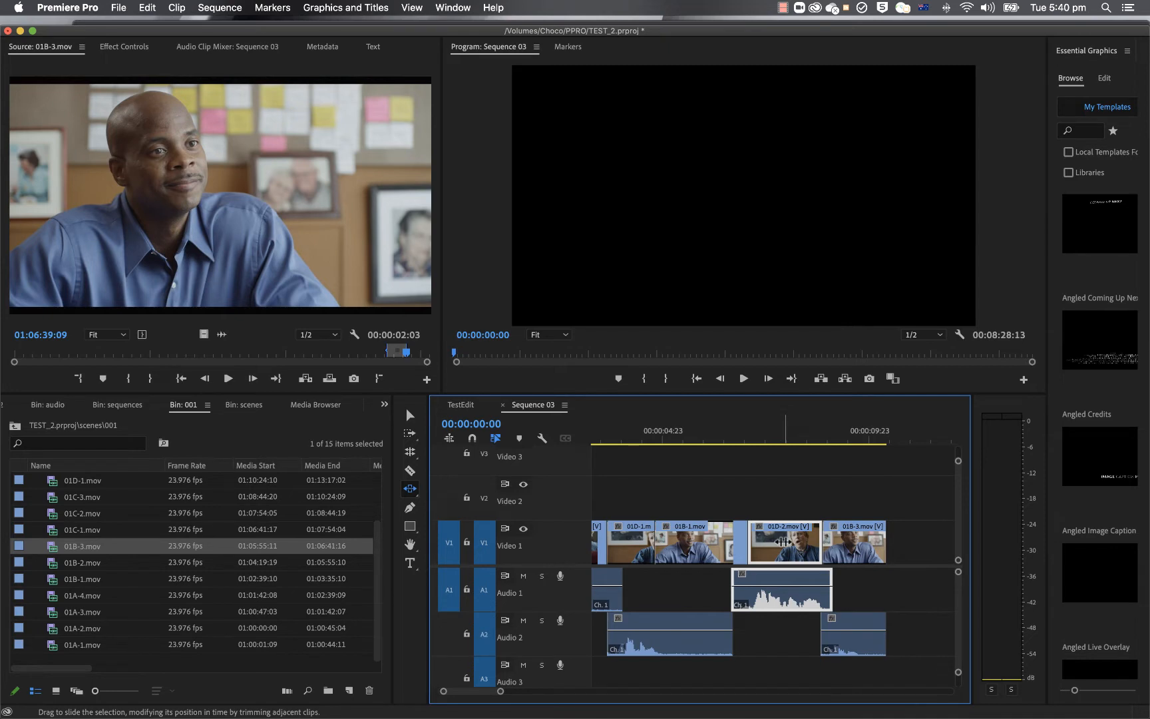
left_click_drag(769, 542, 766, 542)
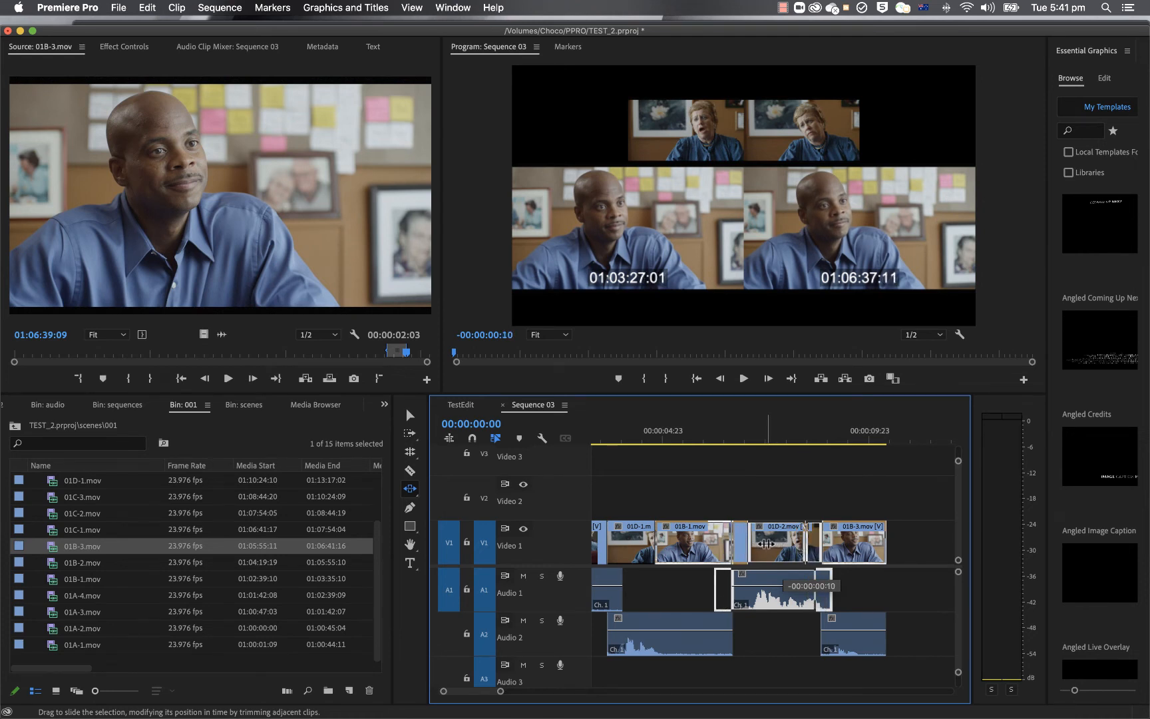
left_click_drag(766, 542, 766, 542)
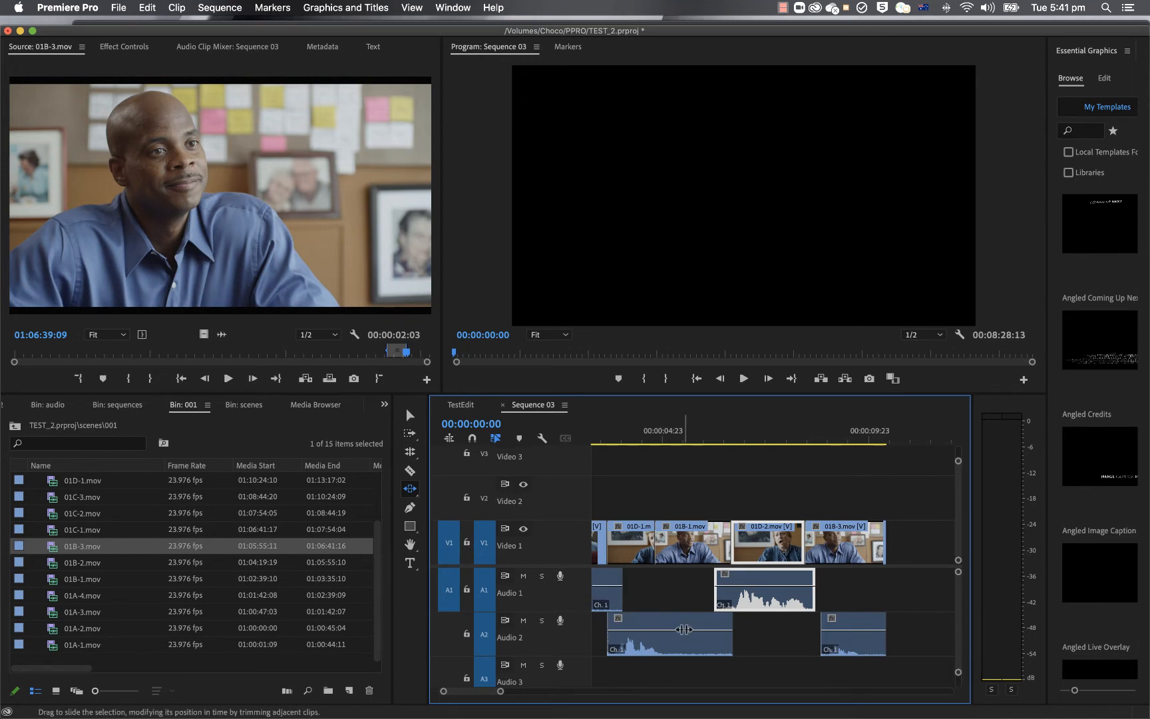
Step: Activate the Razor tool, switch to the TestEdit sequence and place the playhead at 00:00:14:15 in clip 01B-1
left_click(411, 492)
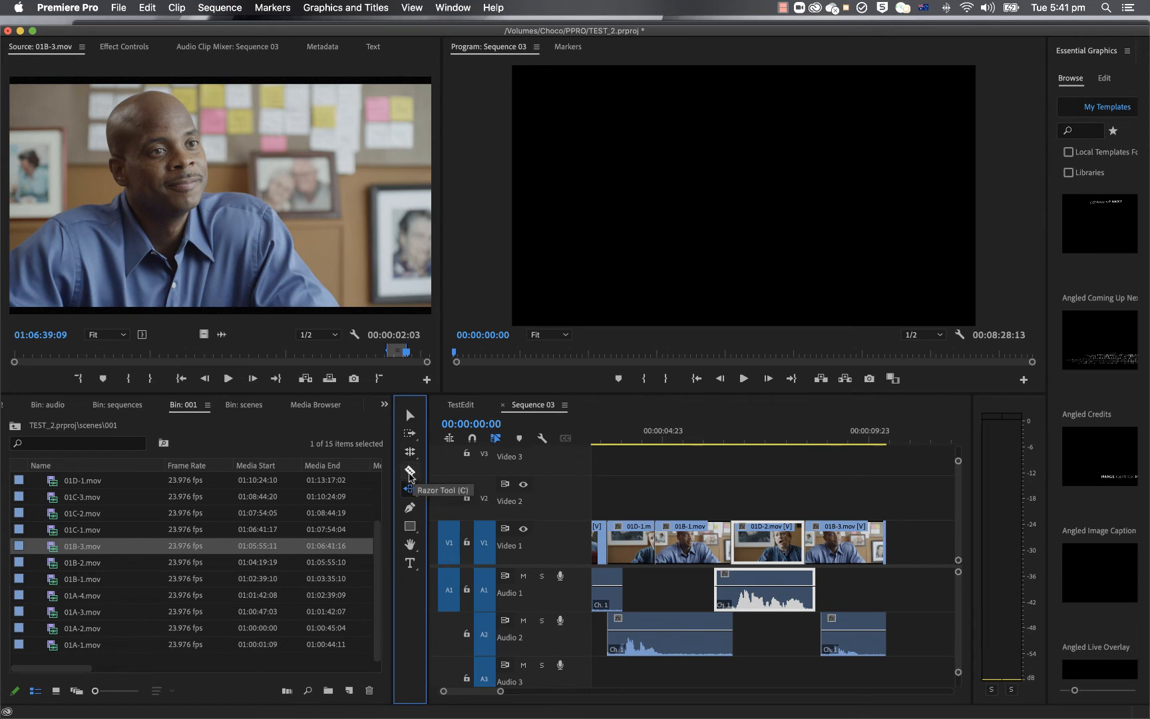
left_click(409, 474)
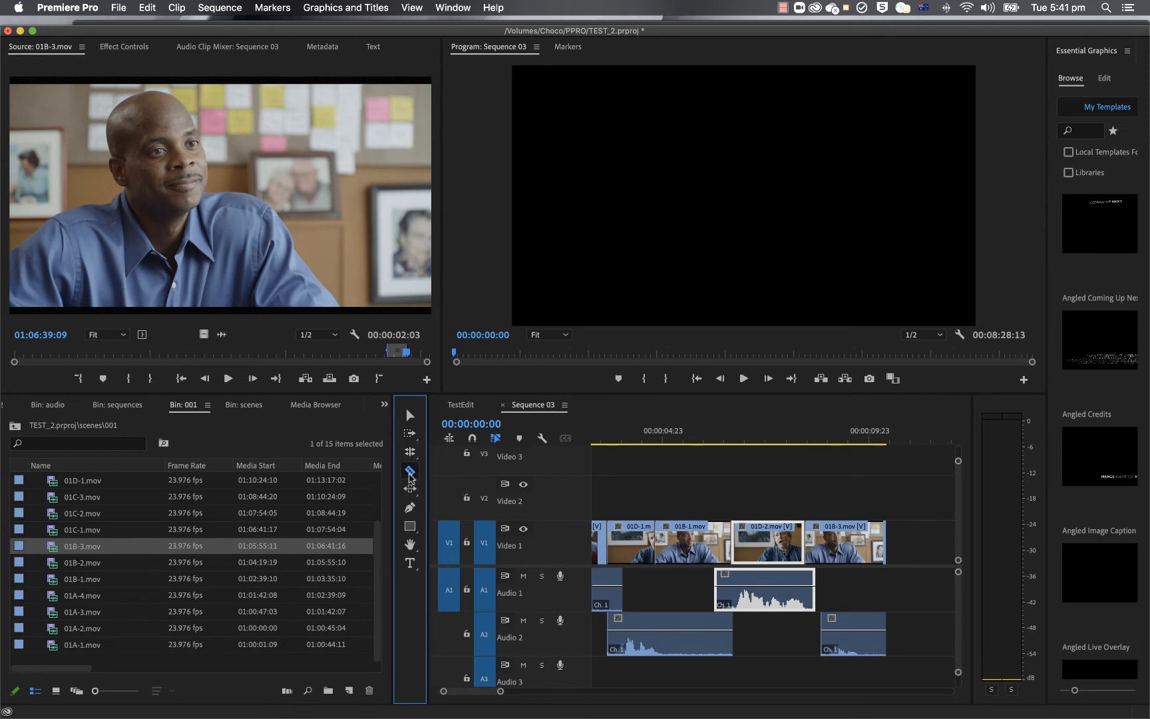
left_click_drag(502, 691, 516, 691)
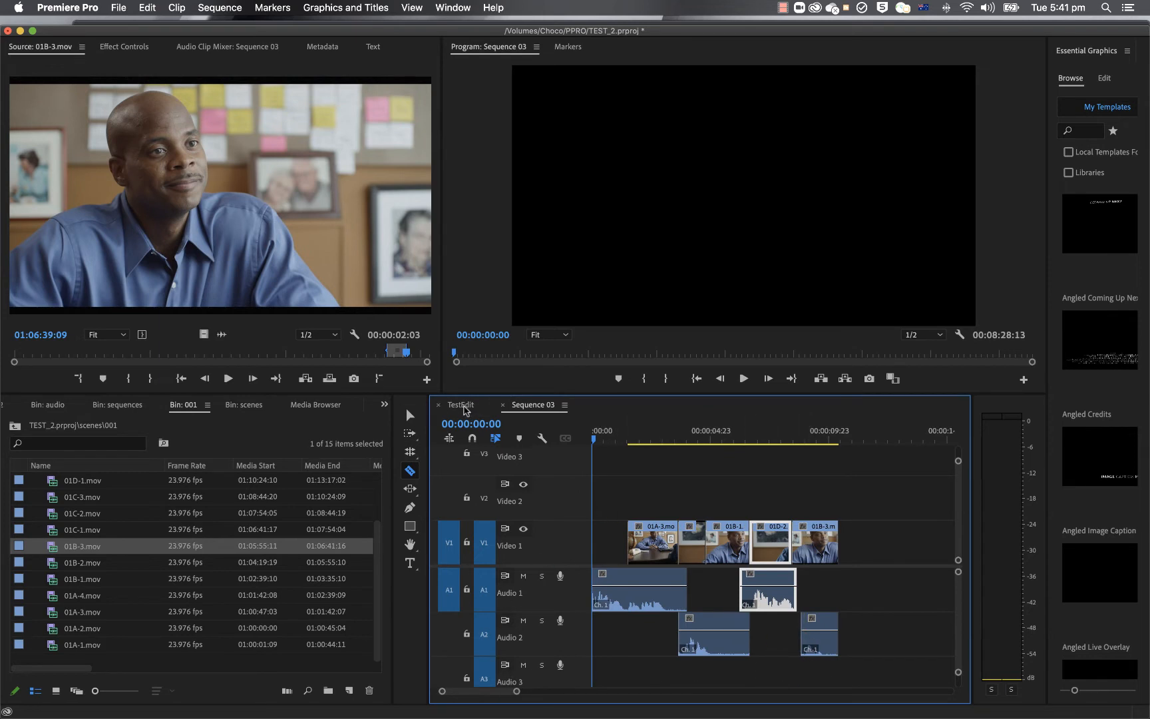
left_click(450, 408)
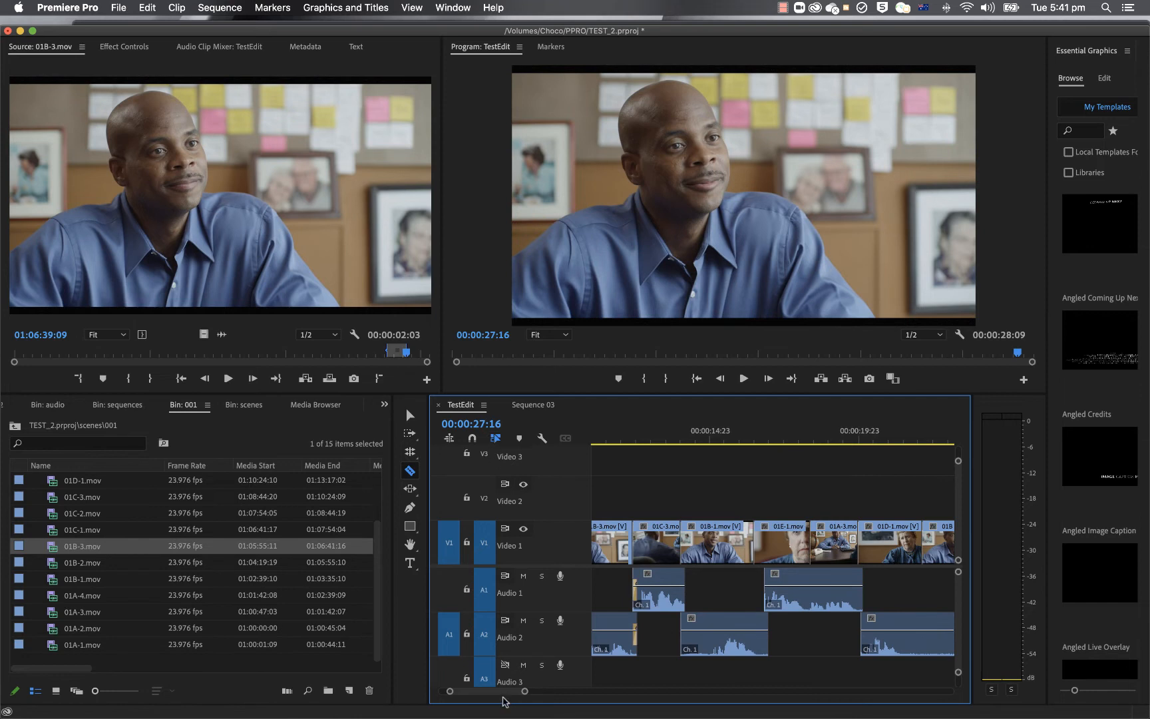
left_click_drag(524, 691, 472, 692)
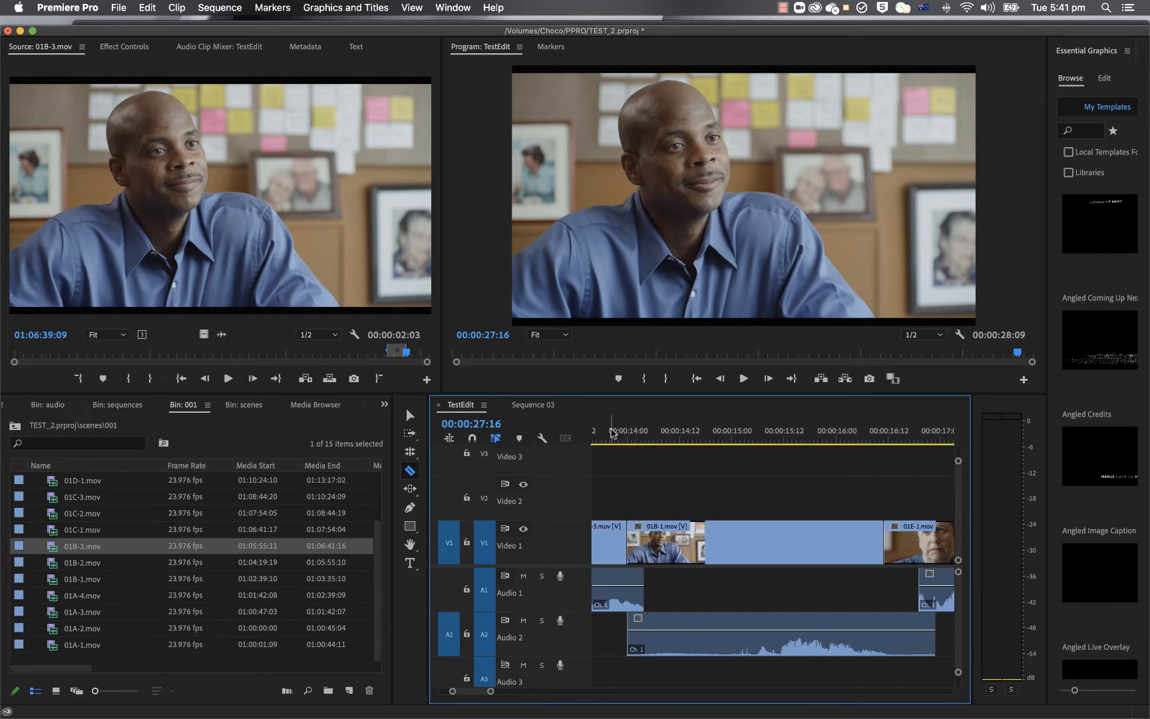
left_click_drag(613, 422, 696, 448)
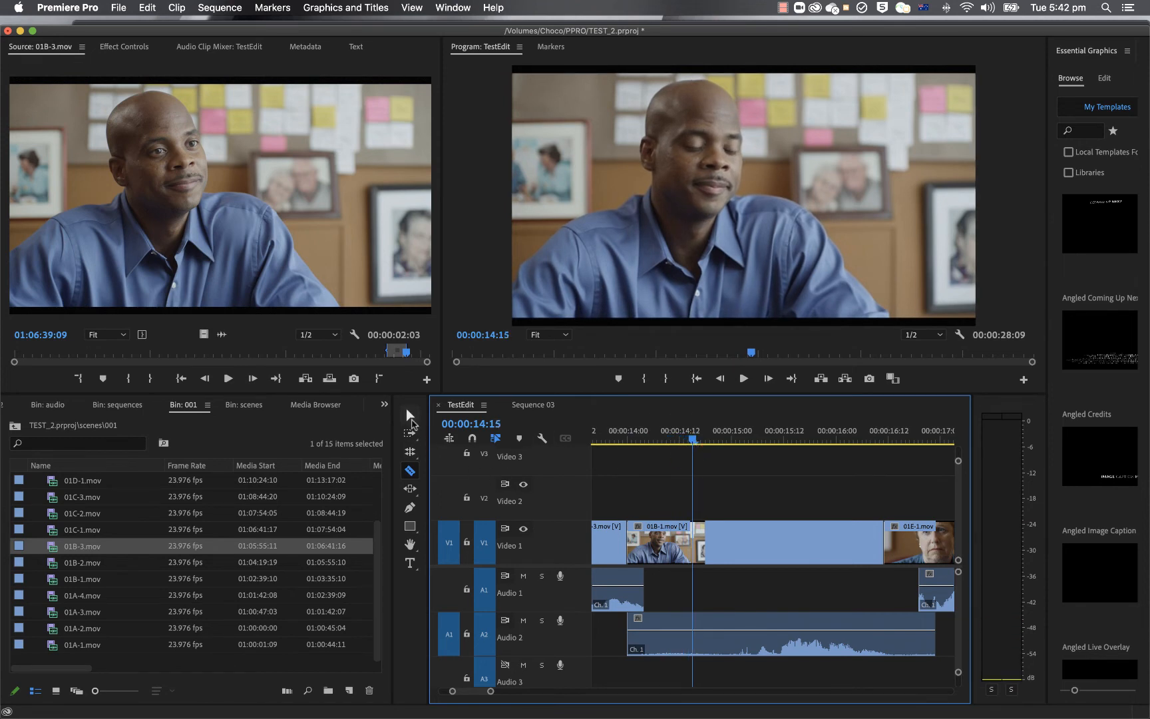
Step: Examine clip 01B-1 and the following shots 01E-1 and 01A-3 at 00:00:16:17 and 00:00:18:14 in TestEdit
left_click(410, 416)
left_click(666, 538)
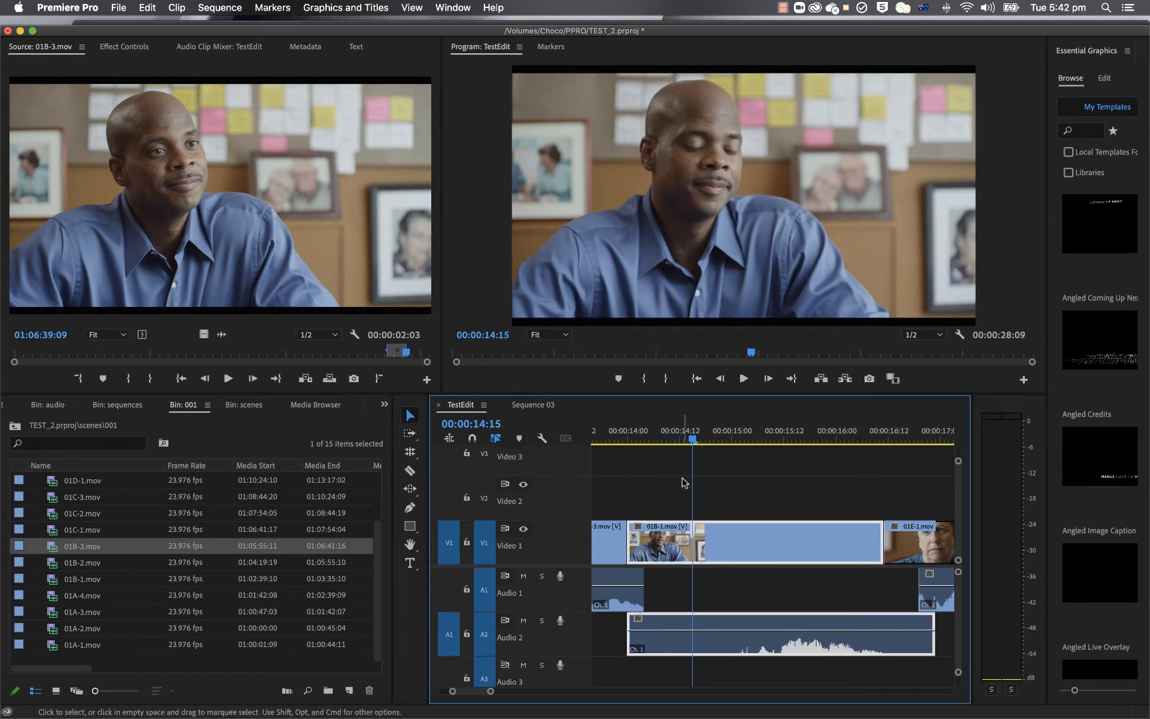
left_click(688, 448)
left_click_drag(691, 444, 909, 463)
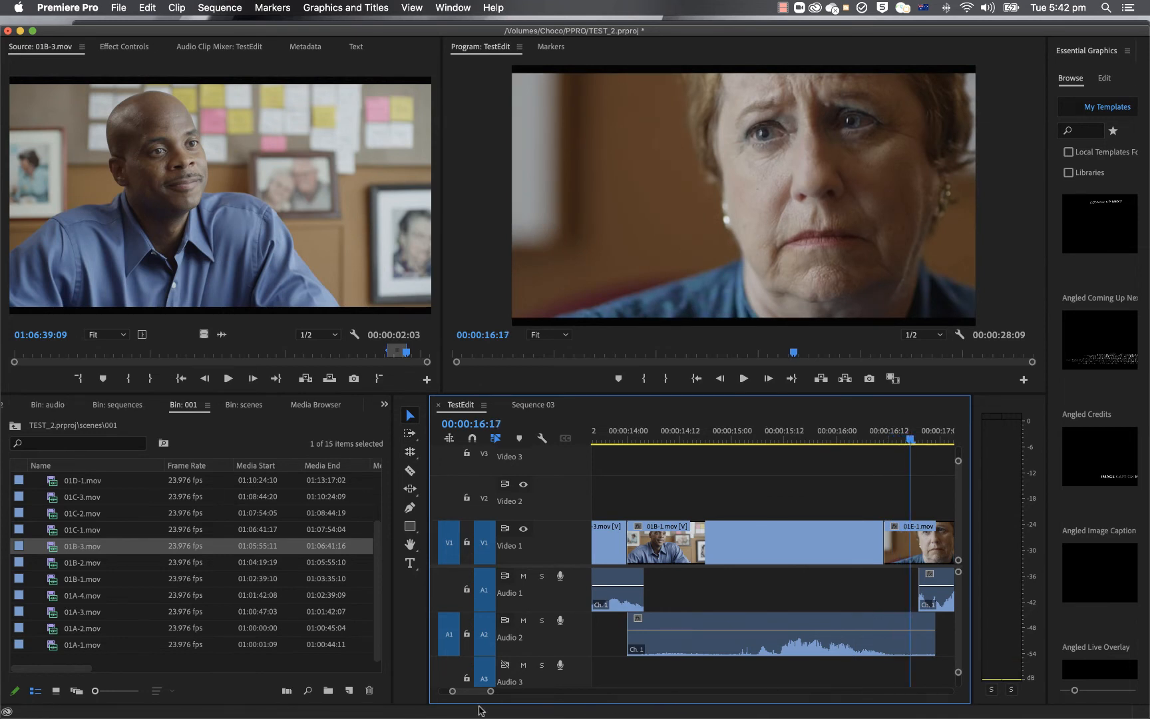
scroll(479, 695, "right", 5)
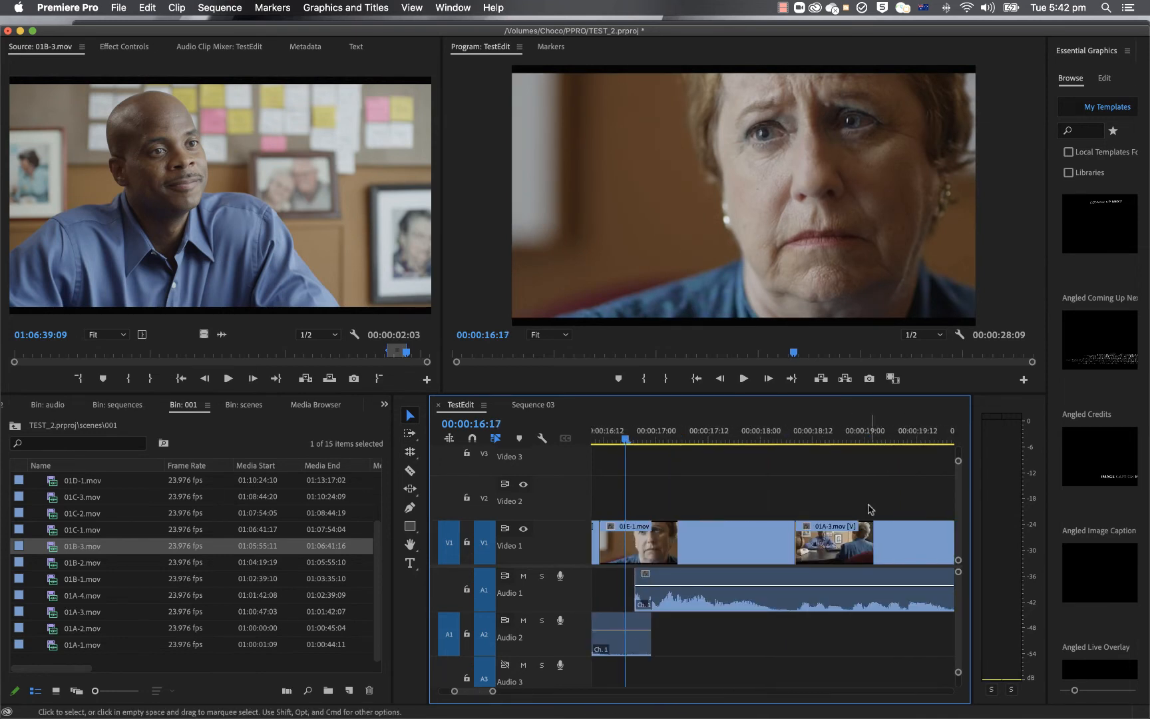
left_click(823, 432)
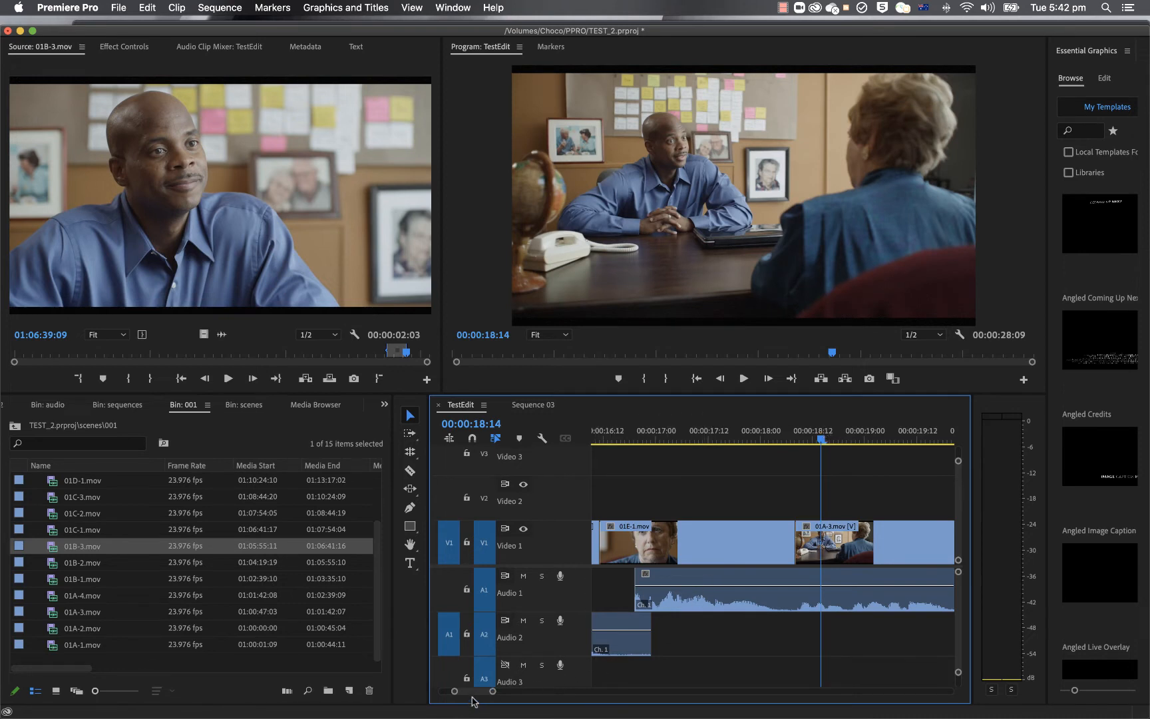
scroll(472, 696, "left", 6)
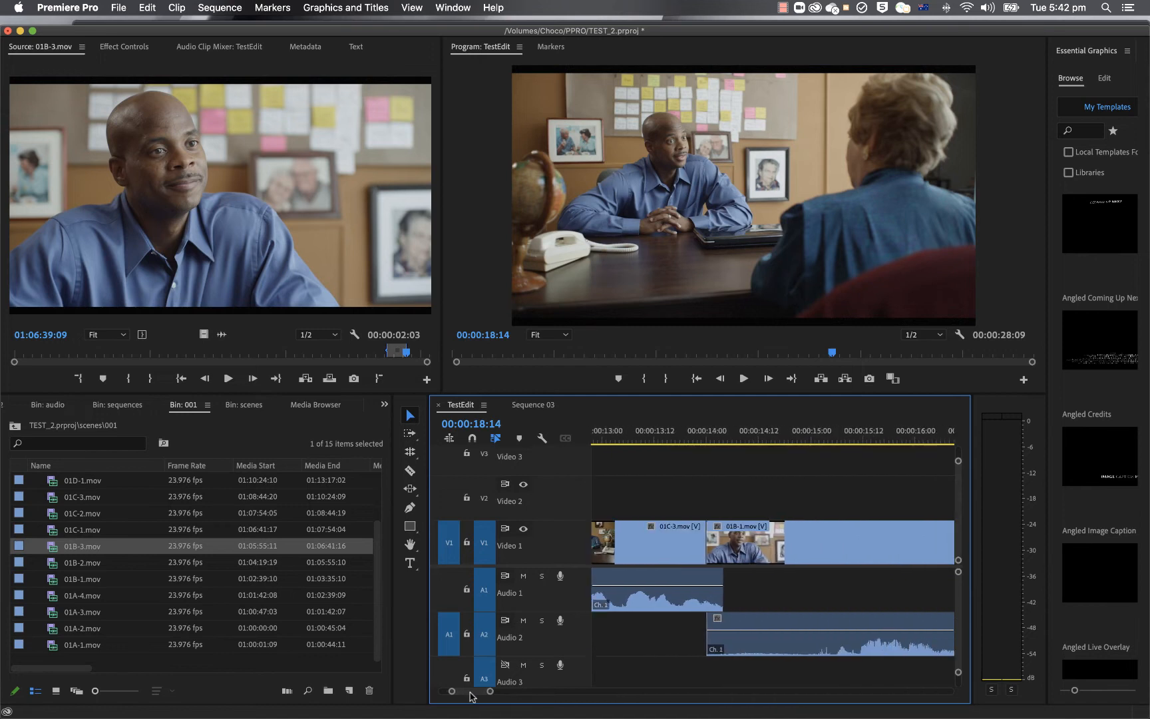
scroll(472, 696, "right", 2)
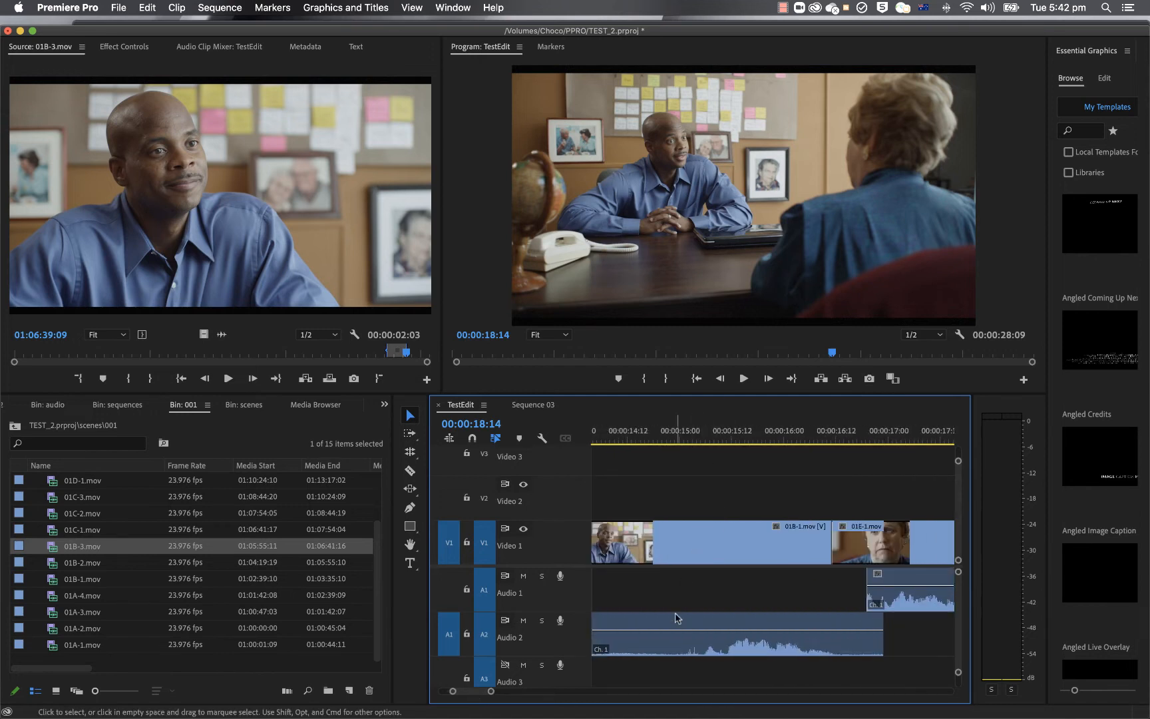
Step: Load clip 01B-1 from the TestEdit sequence into the Source Monitor and play its footage
double_click(677, 561)
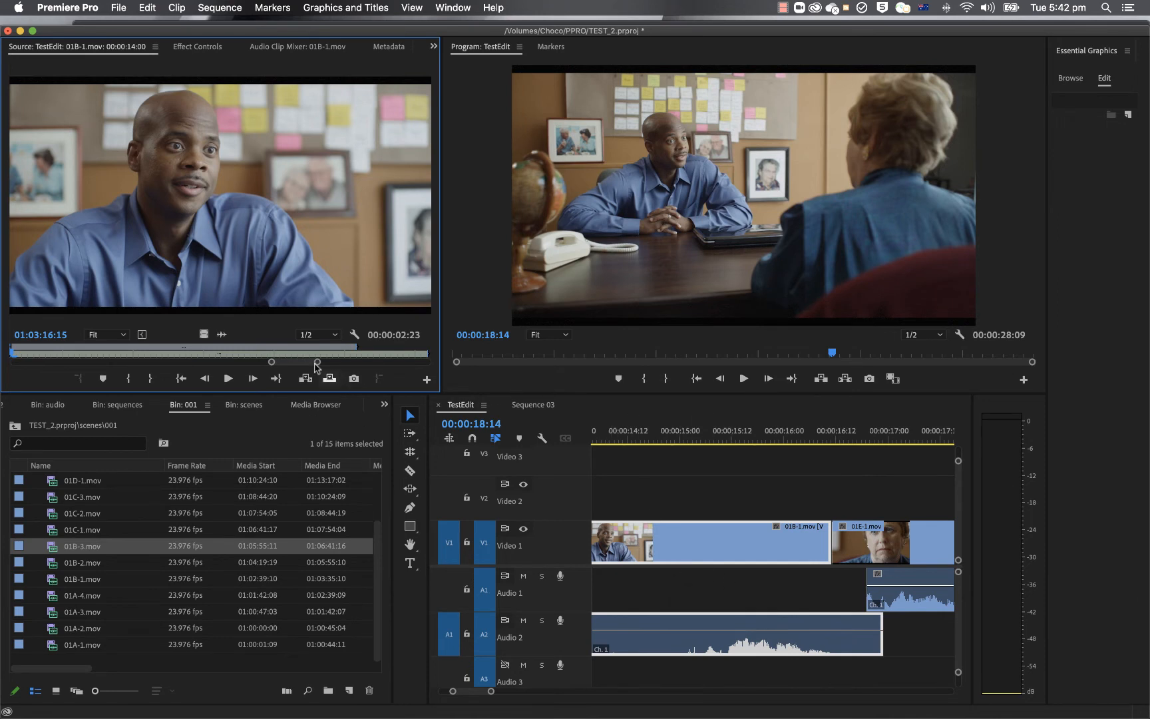
left_click(228, 378)
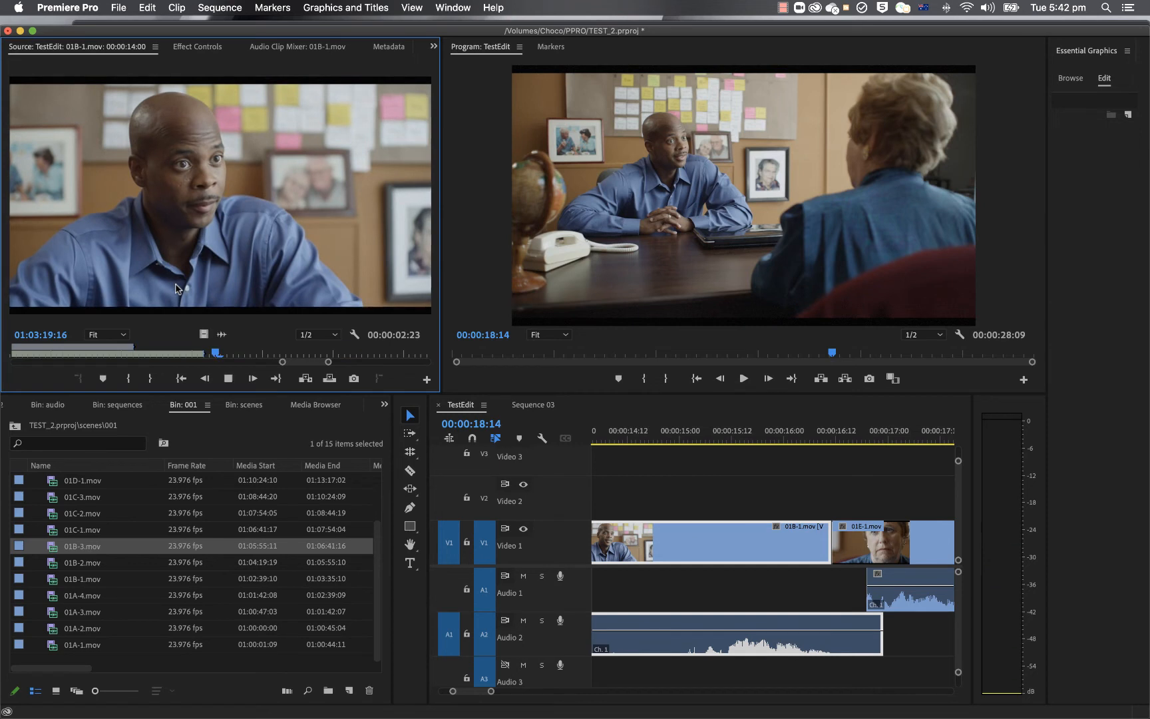
key("space")
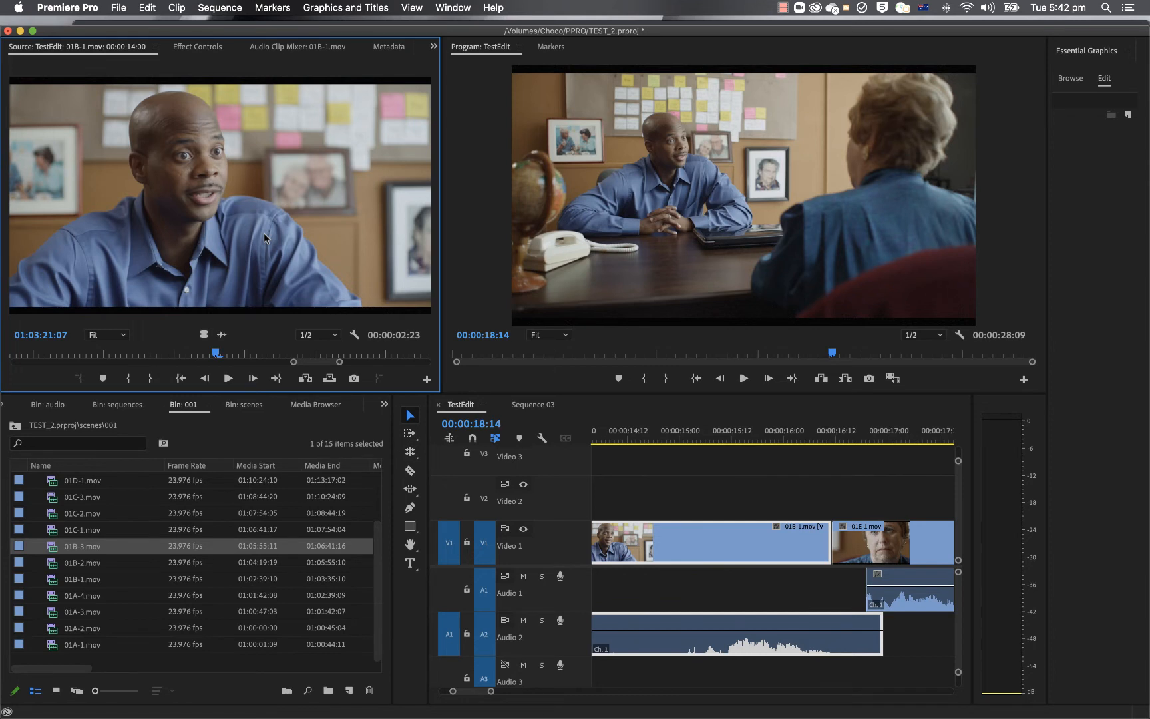
Step: Examine the 01E-1 reaction shot and the 01A-3 audio overlapping it, and place the playhead at 00:00:14:09
left_click(870, 551)
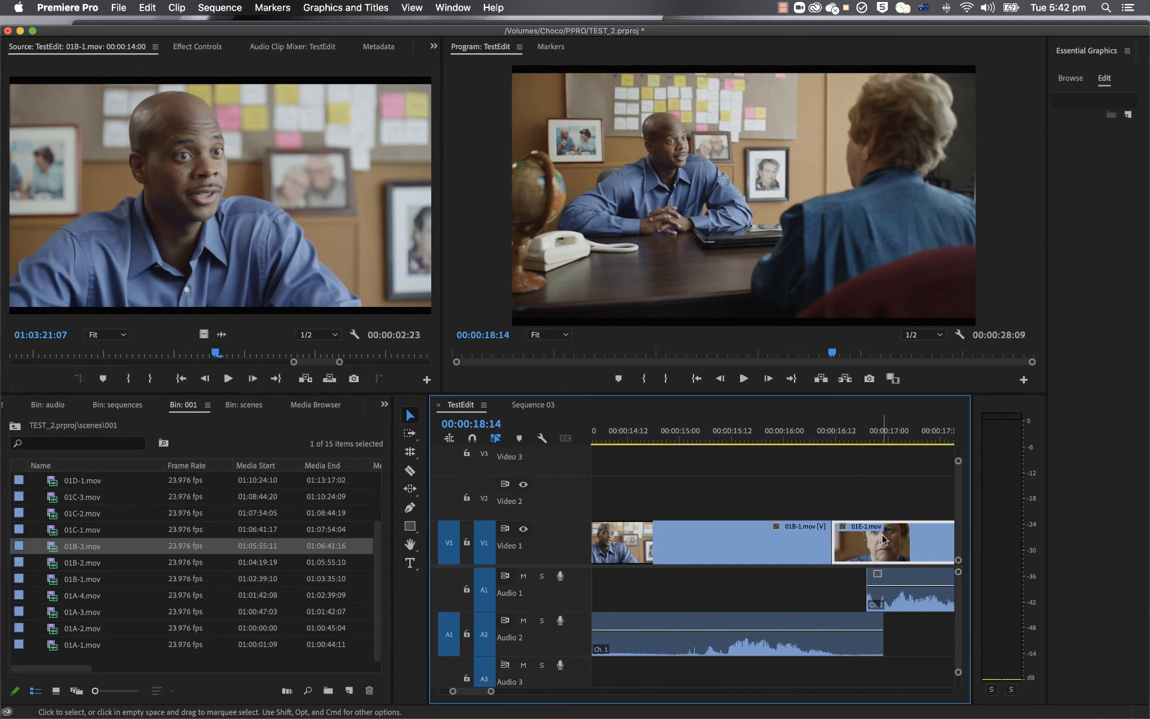
left_click(911, 591)
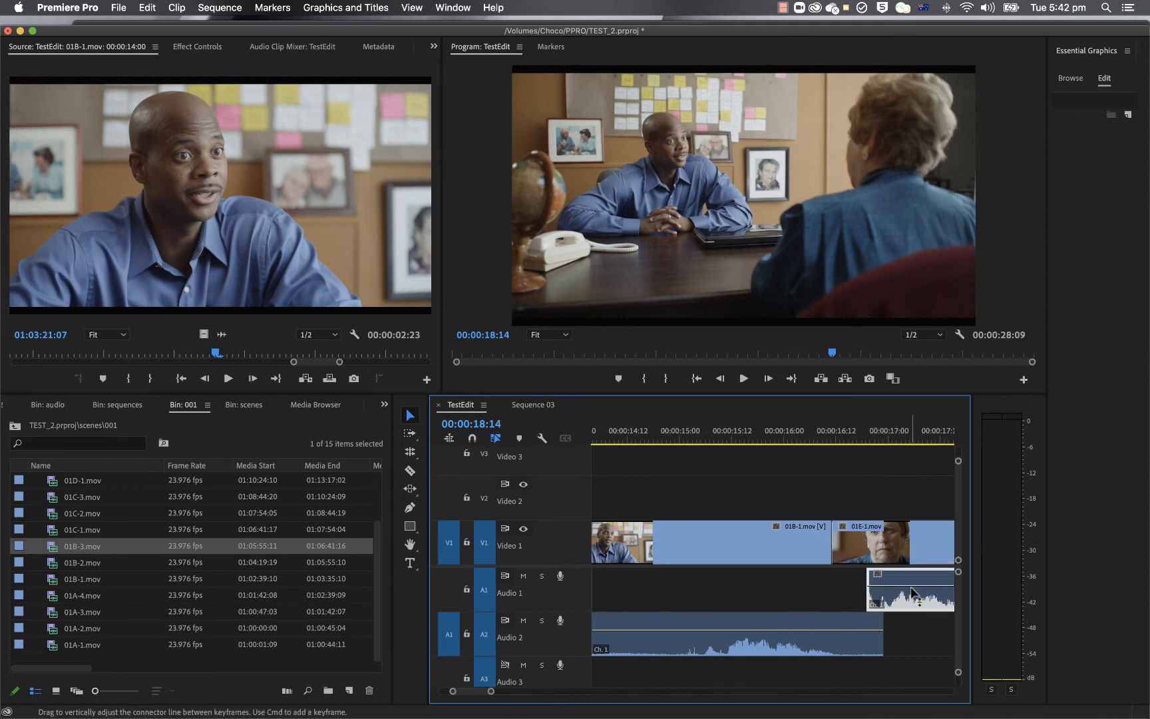
left_click(613, 432)
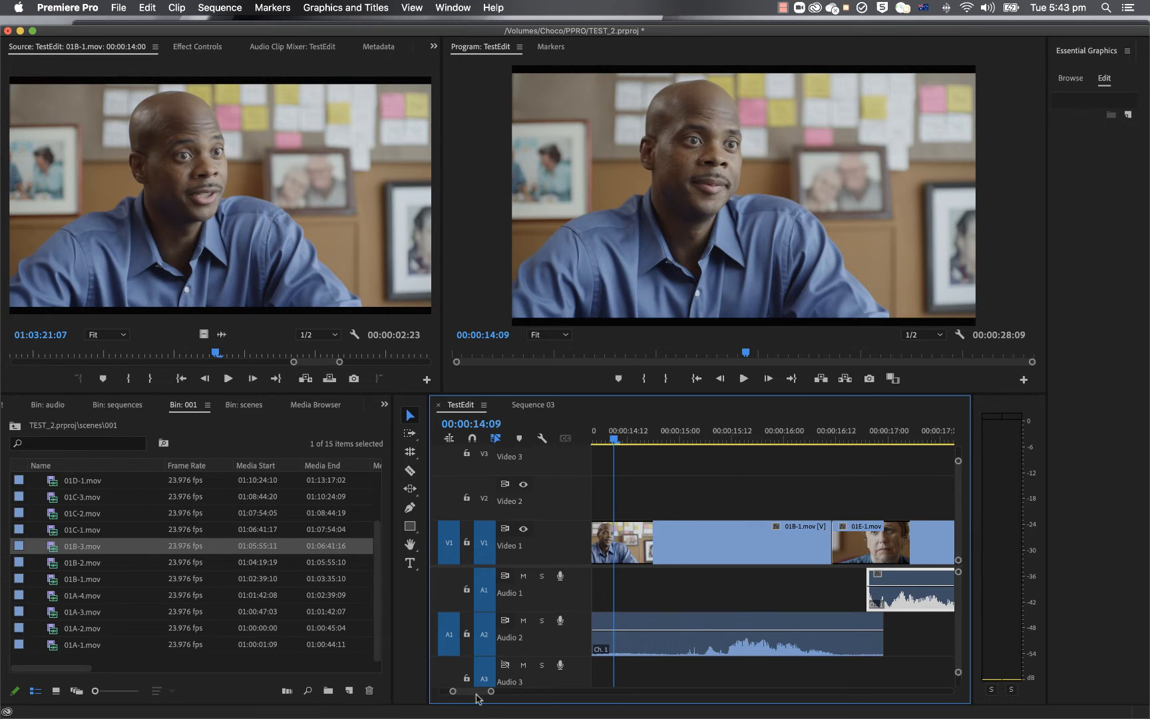
scroll(478, 697, "right", 5)
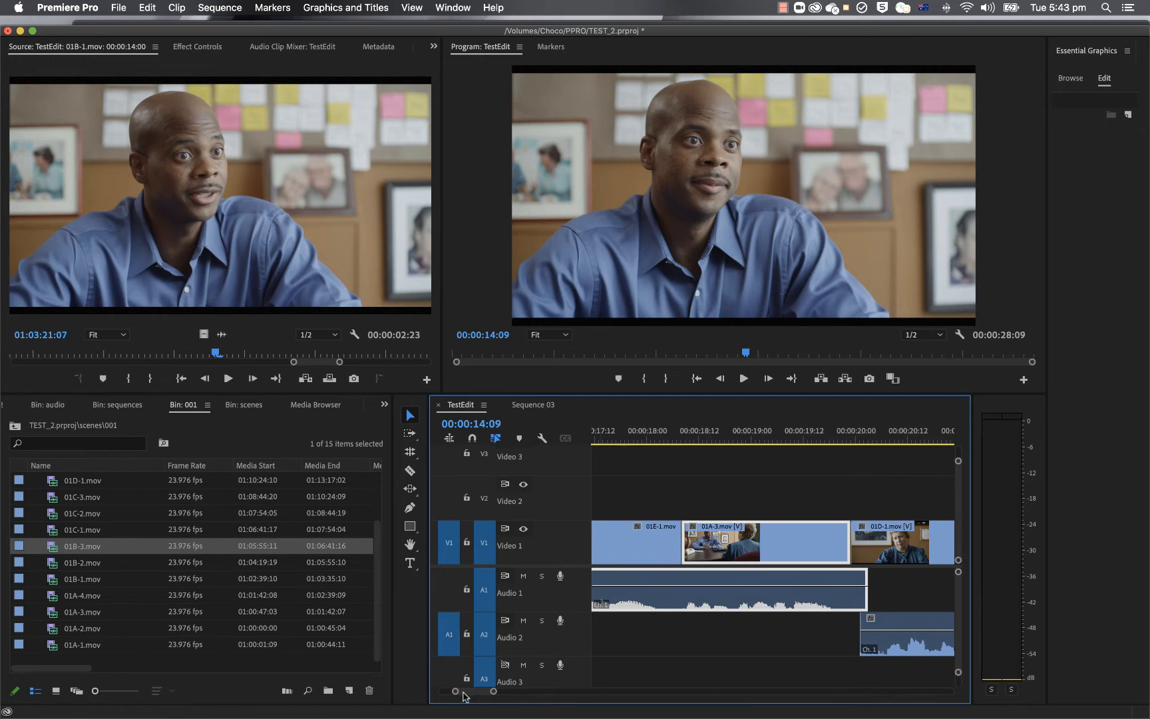
mouse_move(462, 692)
left_mouse_down()
mouse_move(452, 692)
mouse_move(468, 693)
left_mouse_up()
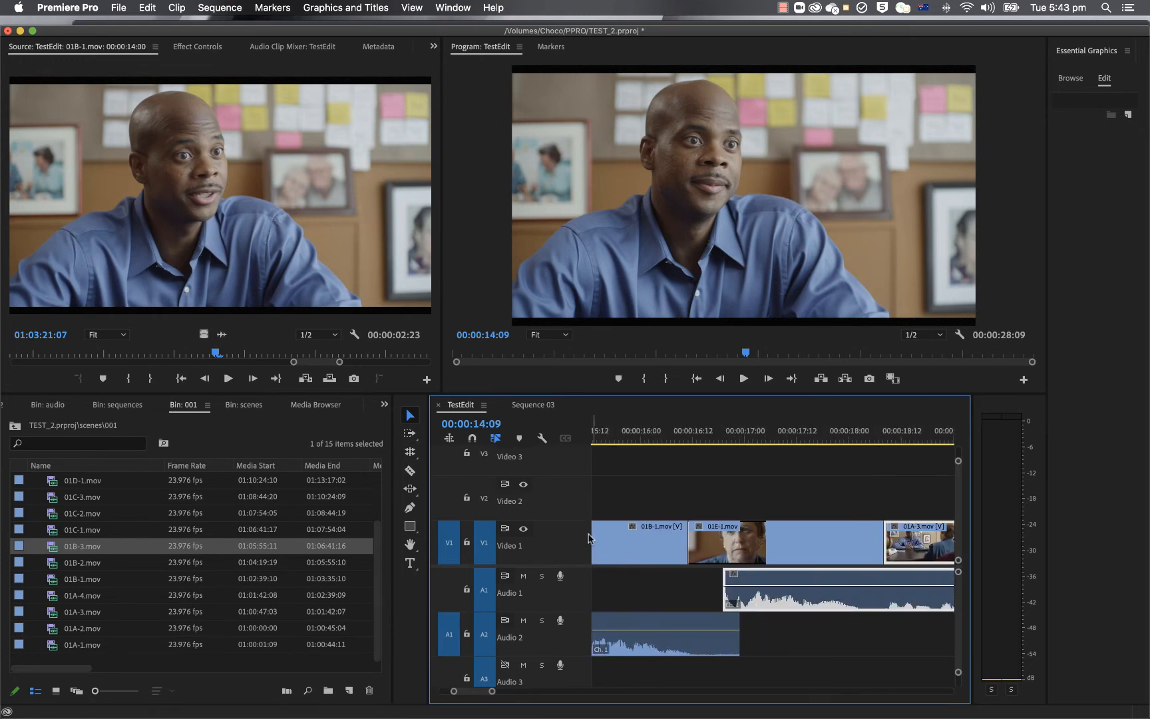
Step: Split the 01B-1 audio on A2 just before its end with the Razor tool and delete the short tail piece
left_click(410, 471)
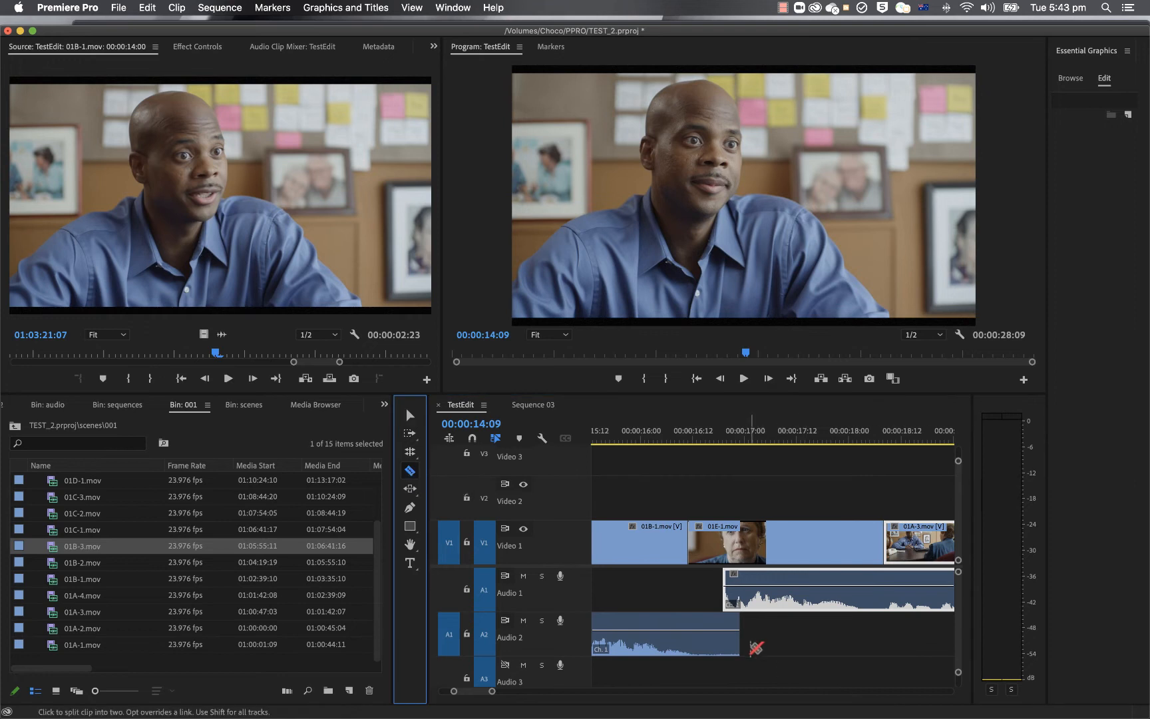
left_click(731, 645)
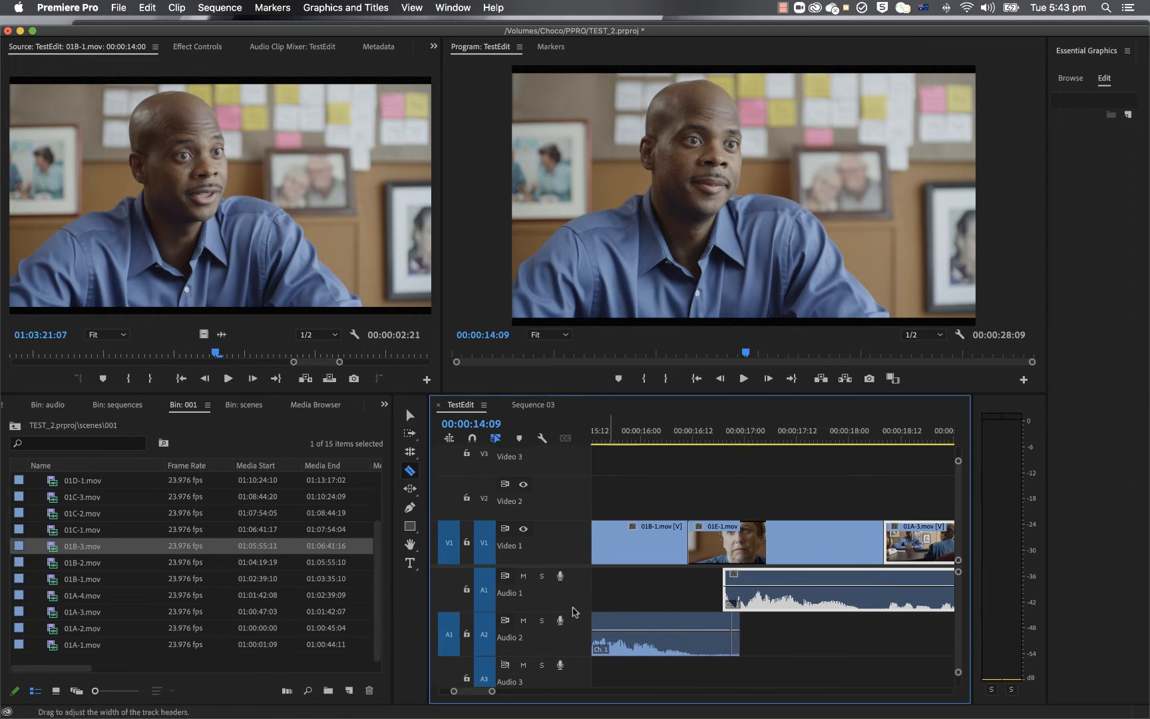
left_click(410, 414)
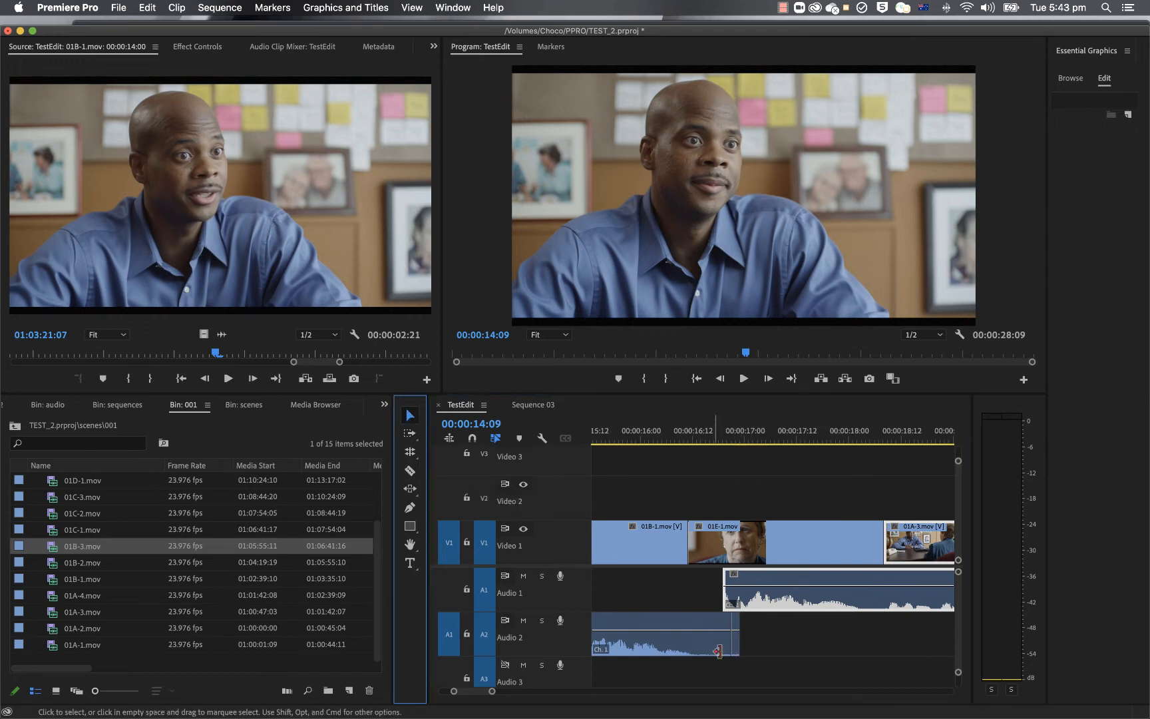
left_click(735, 649)
key("Delete")
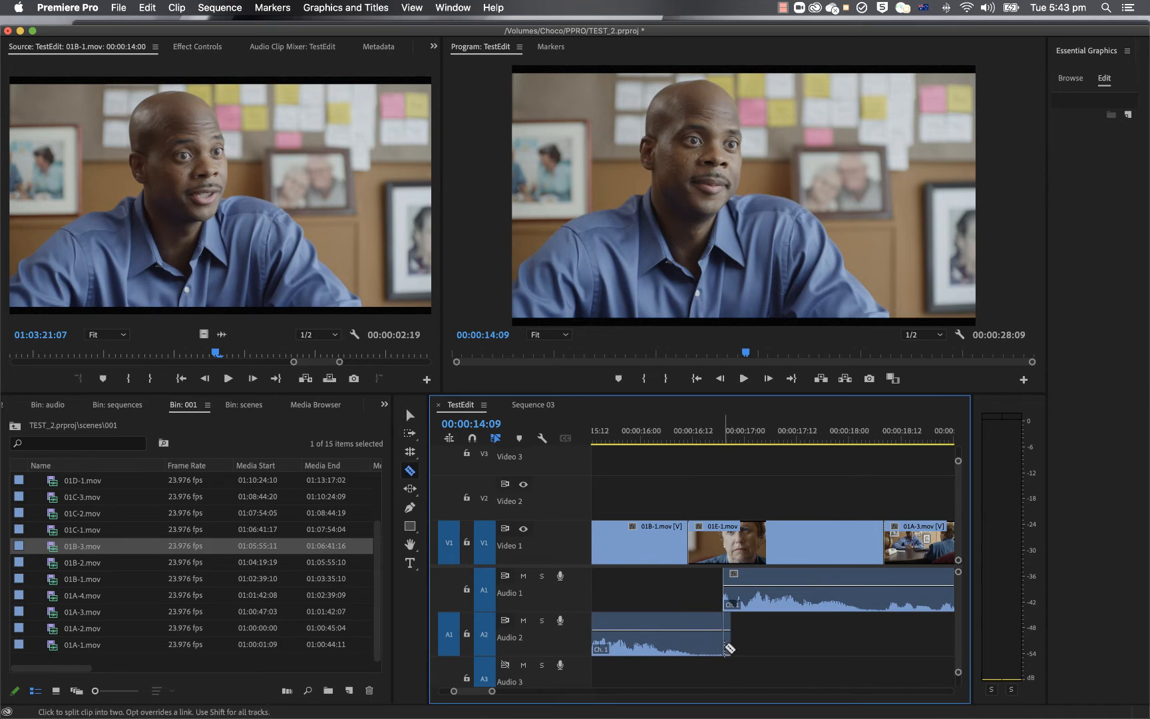
Step: Try to cut and delete another short piece from the end of the 01B-1 audio on A2
left_click(726, 645)
key("Delete")
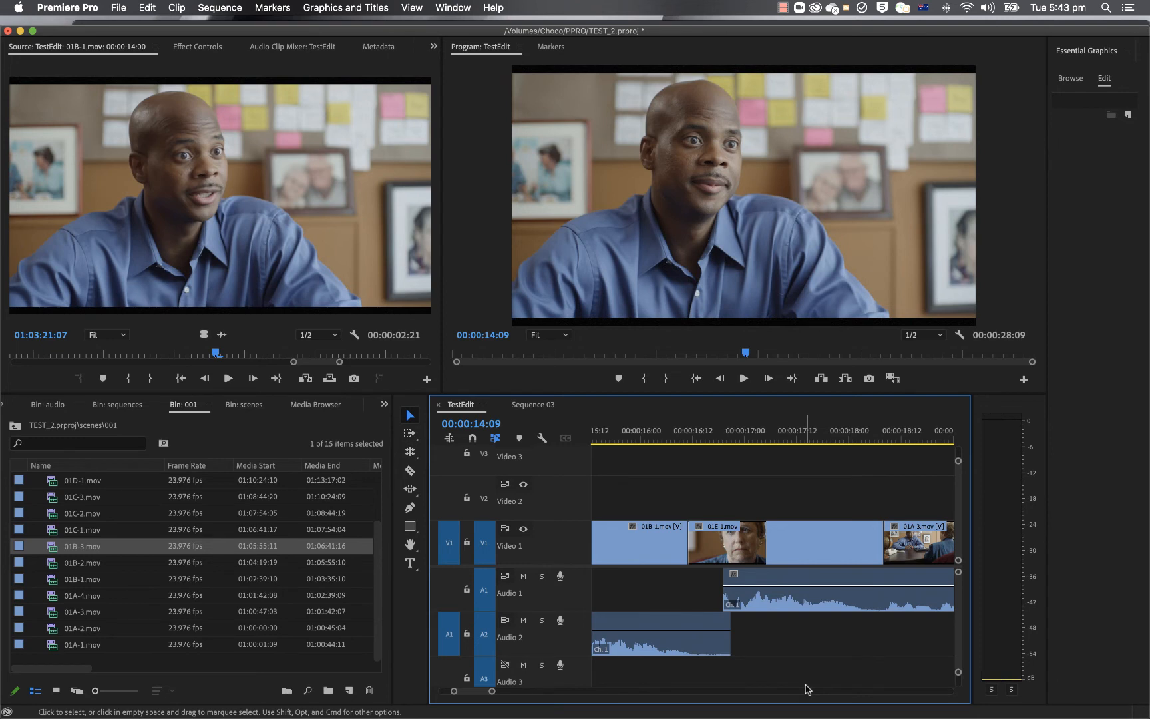
Step: Split the 01B-1 audio on A2 near its end with the playhead at 00:00:16:17, and try deleting the tail piece
left_click(410, 469)
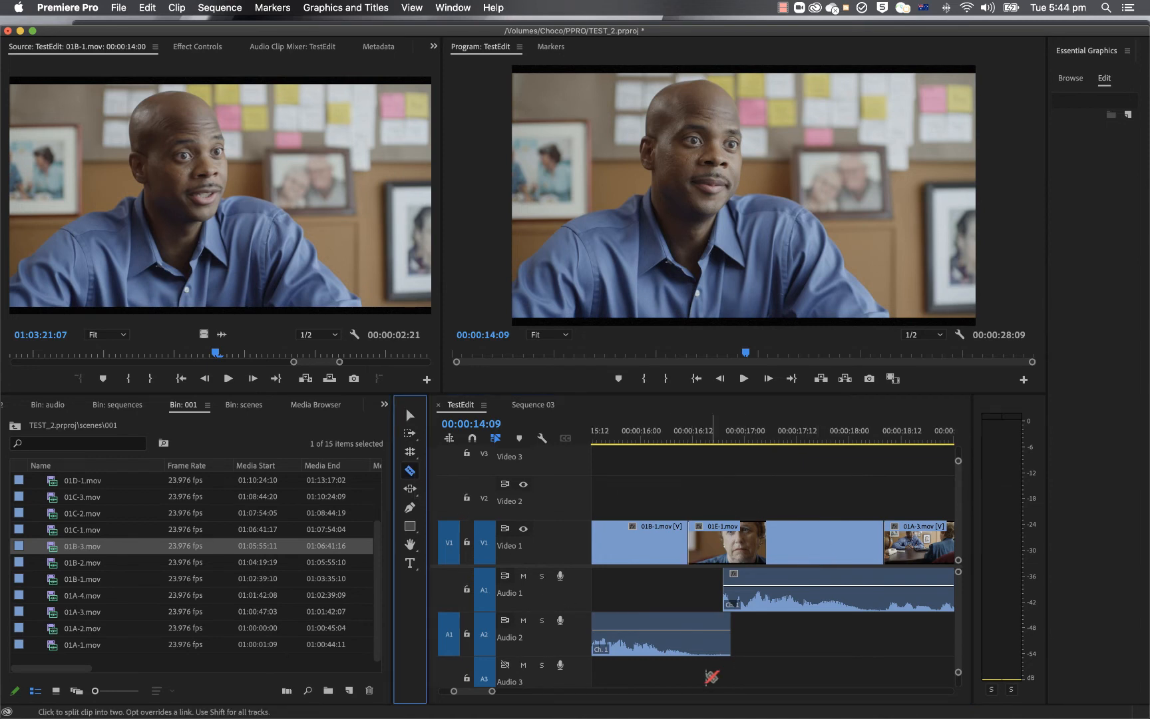
key("v")
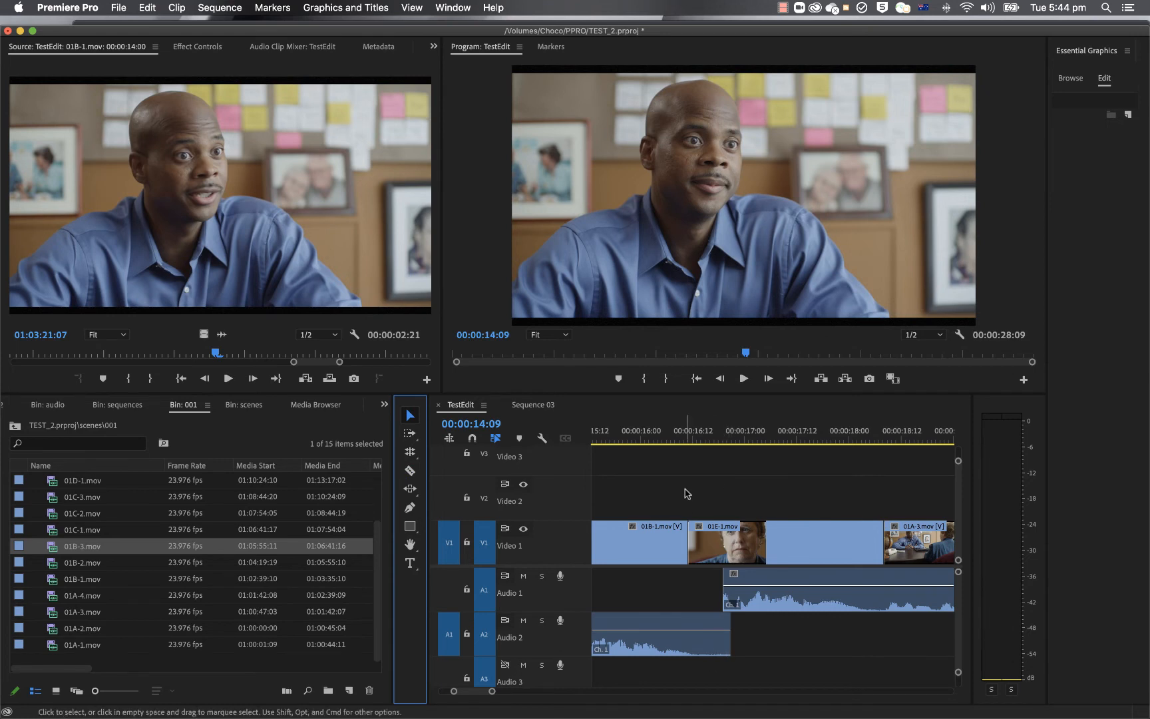
left_click(714, 439)
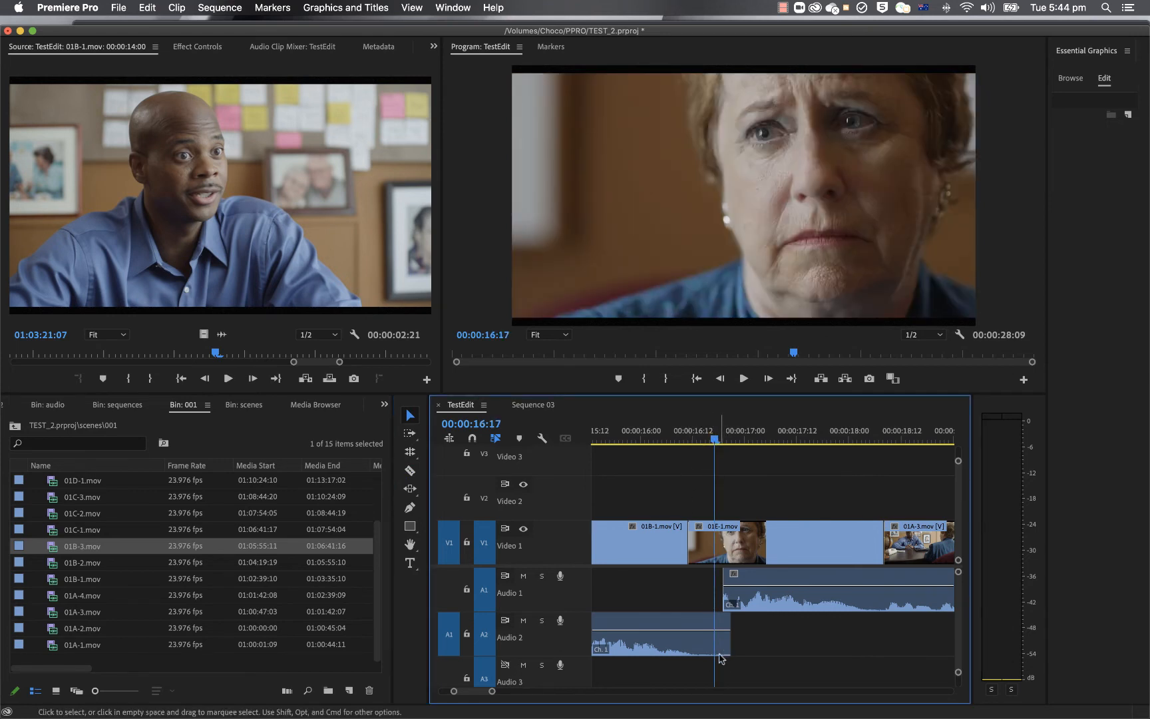
key("c")
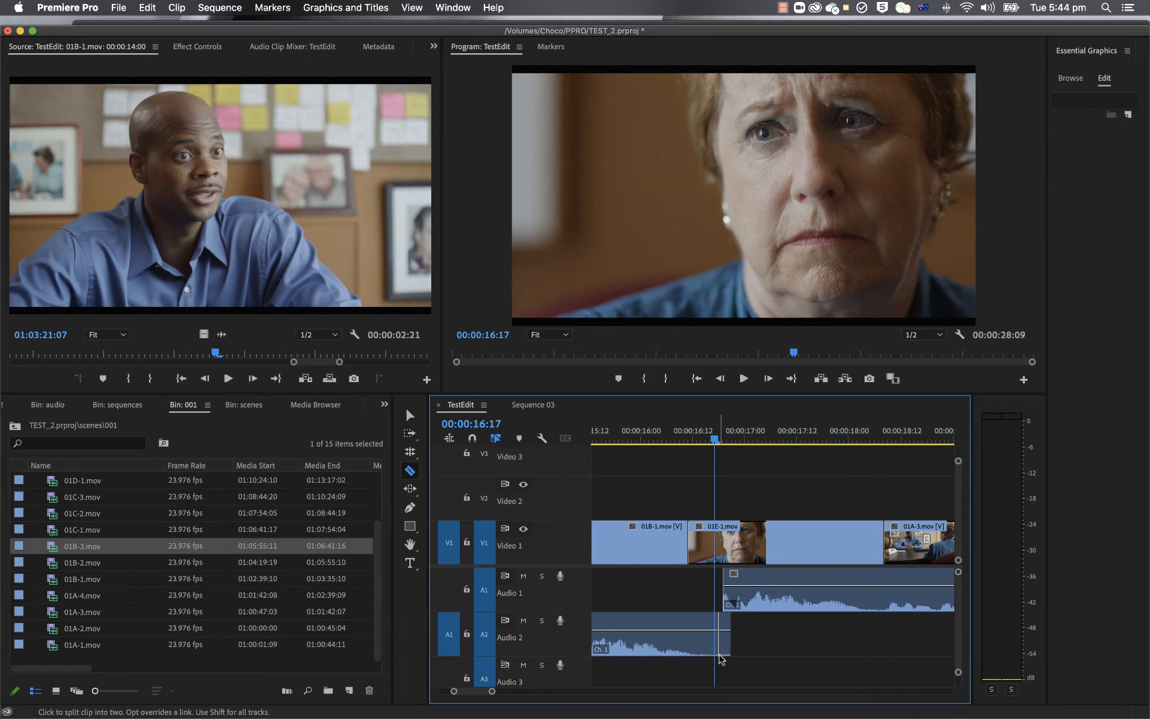
key("v")
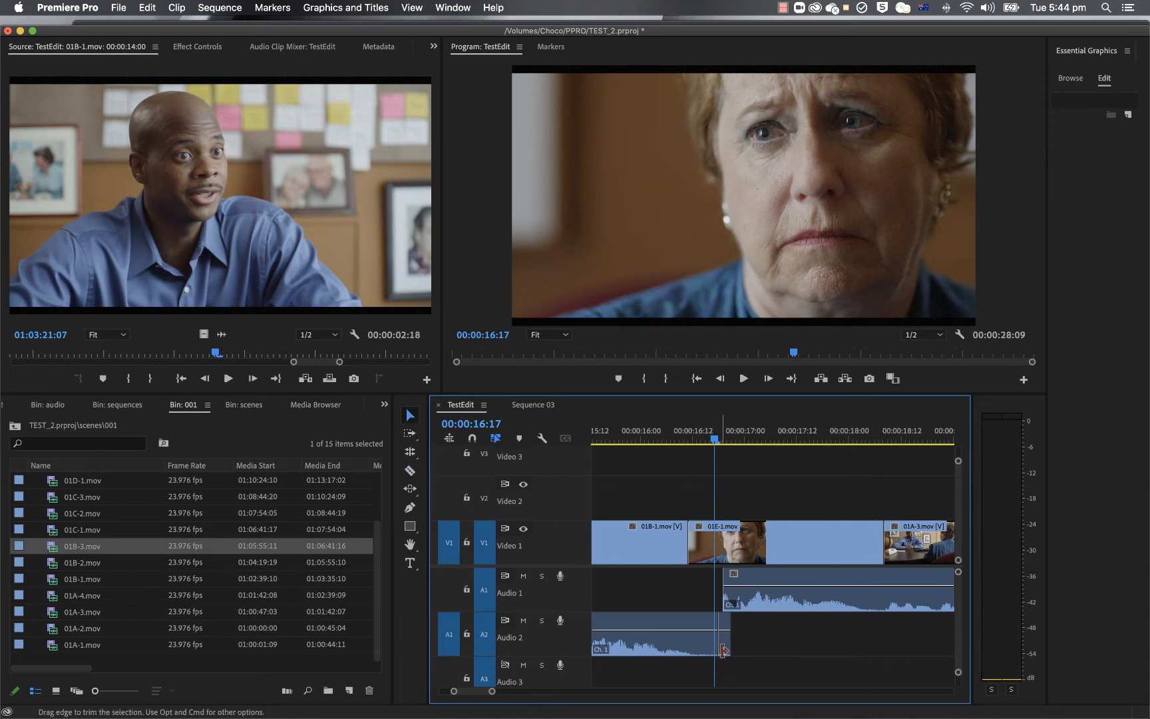
left_click(724, 651)
key("Delete")
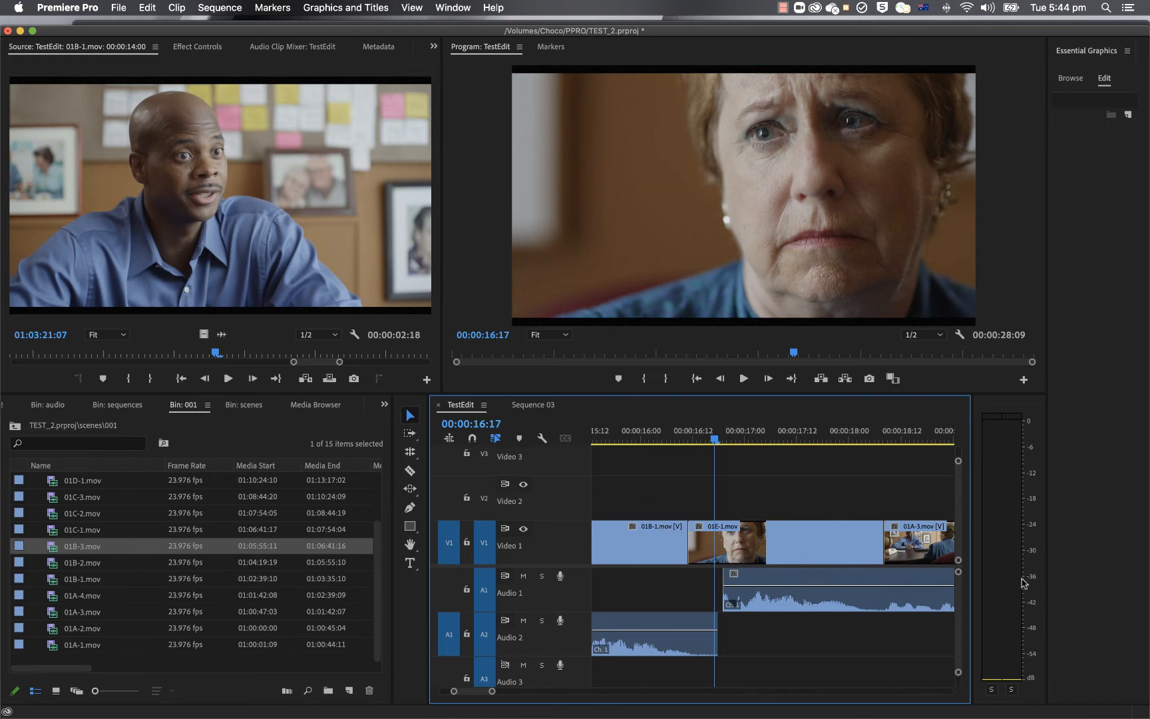
key("super+z")
Step: Move the playhead to 00:00:16:19 and apply Mark Clip, first with V1 targeted to mark 01E-1, and again with V1 untargeted
left_click_drag(716, 441, 725, 442)
key("x")
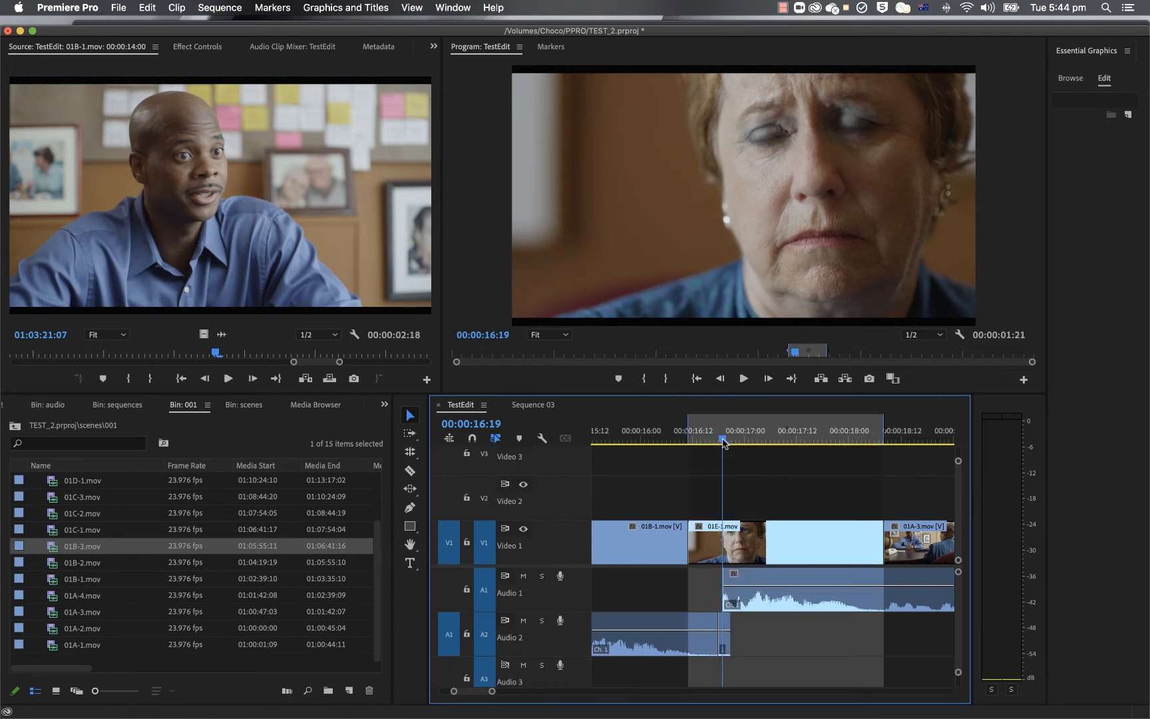
left_click(485, 547)
key("x")
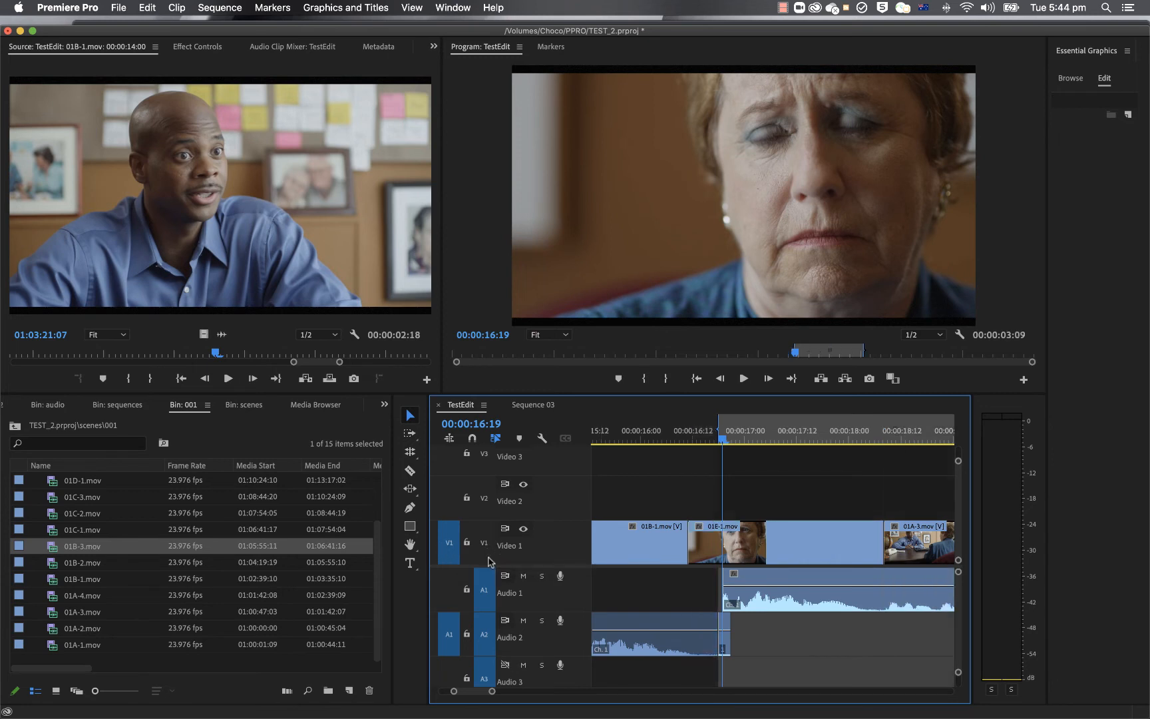
Step: Untarget A1 to mark the short 01B-1 tail piece on A2, and retarget A1 to mark the clip range again
left_click(490, 599)
key("o")
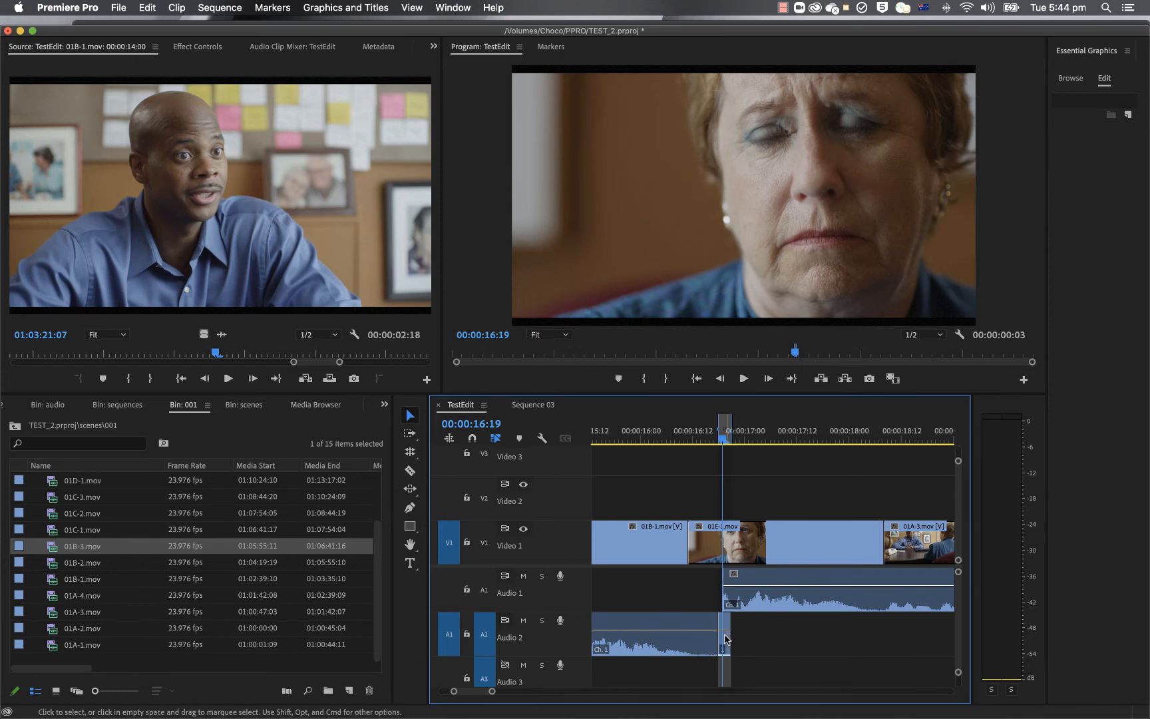
left_click(483, 589)
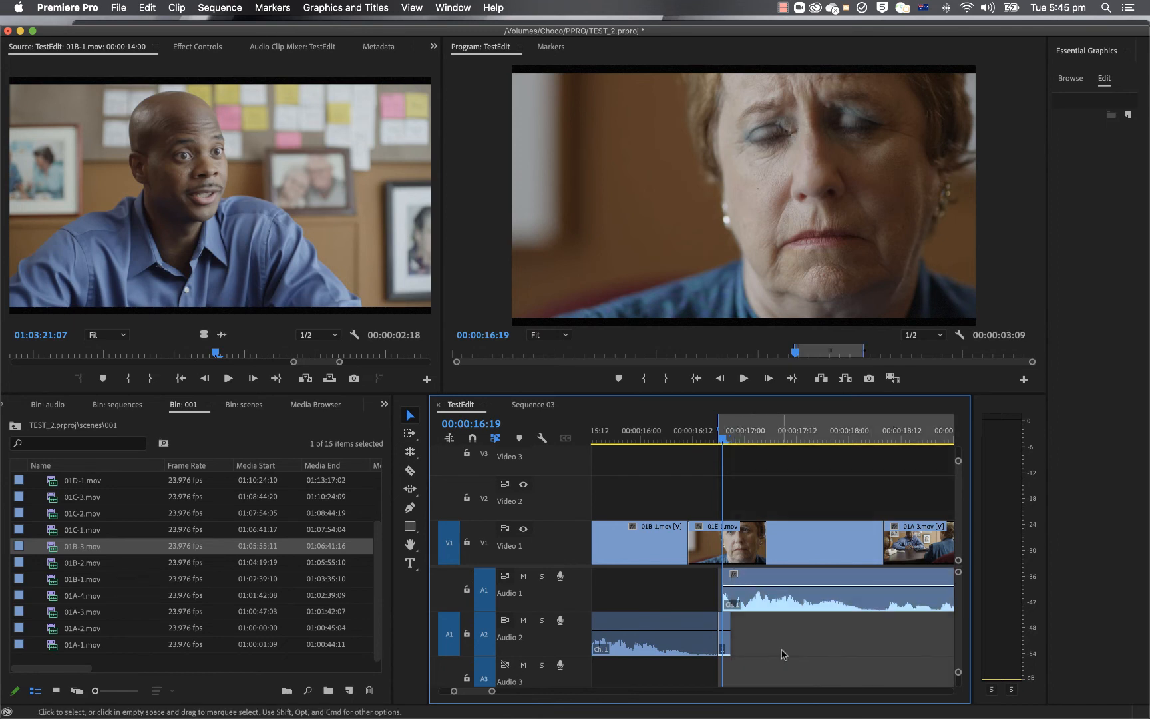
key("x")
left_click(736, 642)
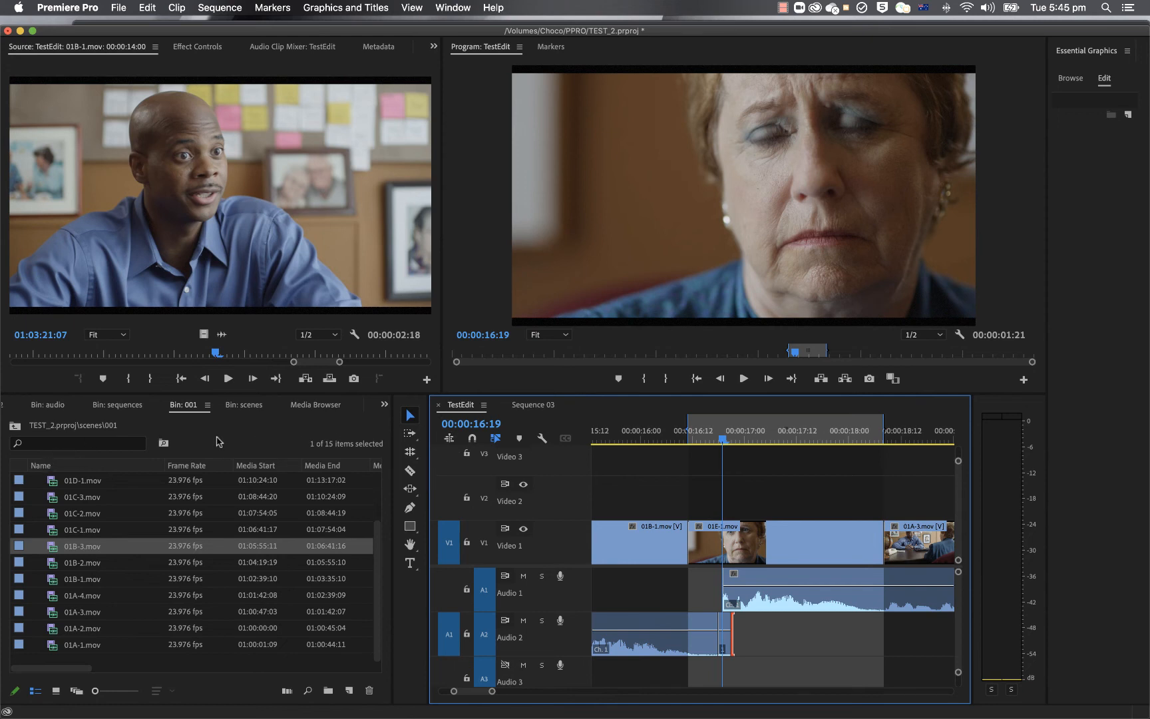
Step: Duplicate the TestEdit sequence in the sequences bin and open the copy in the timeline
left_click(117, 405)
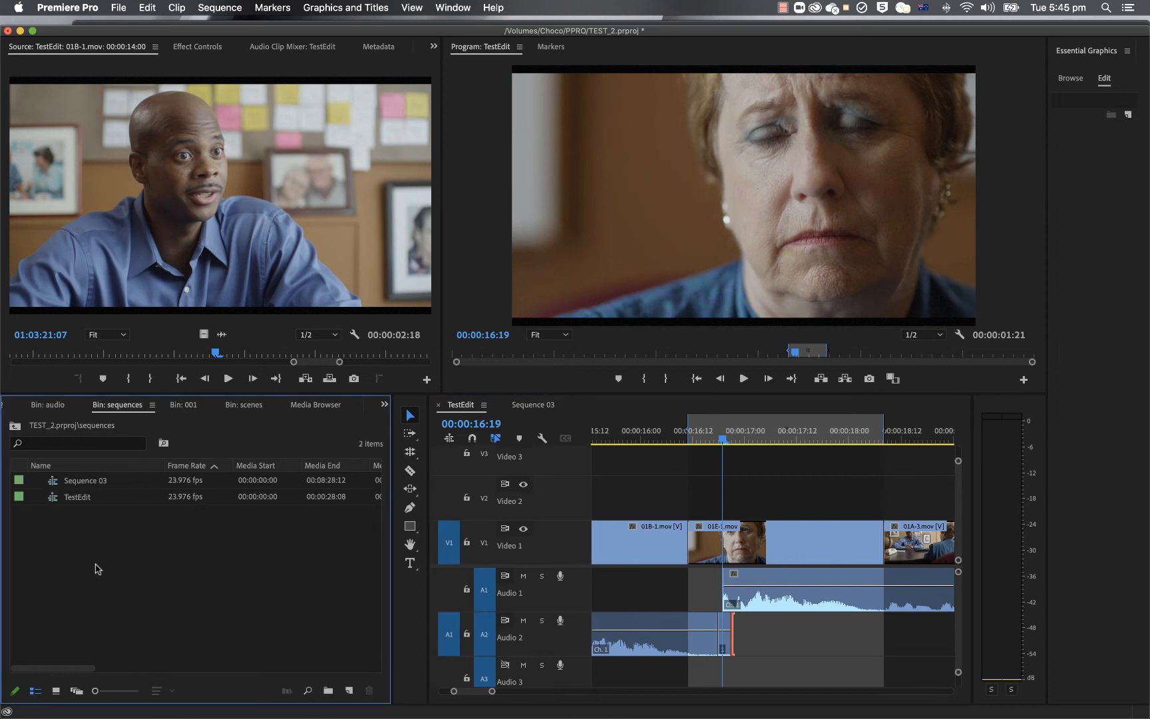
left_click(85, 498)
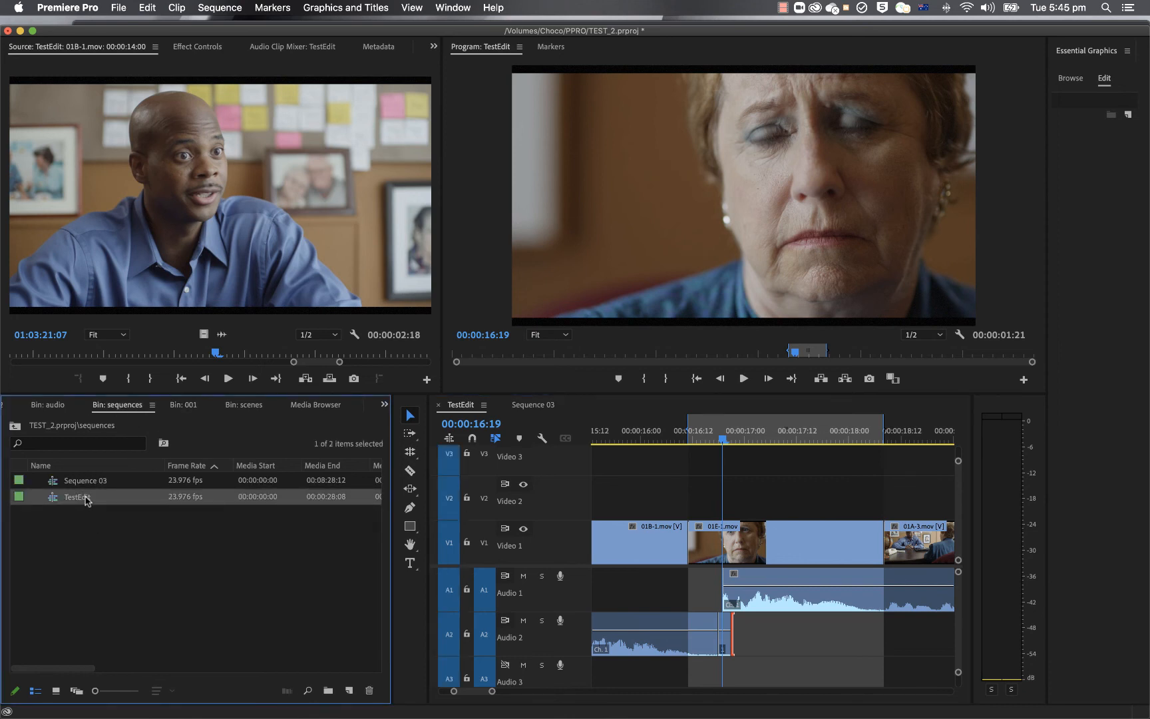
right_click(85, 497)
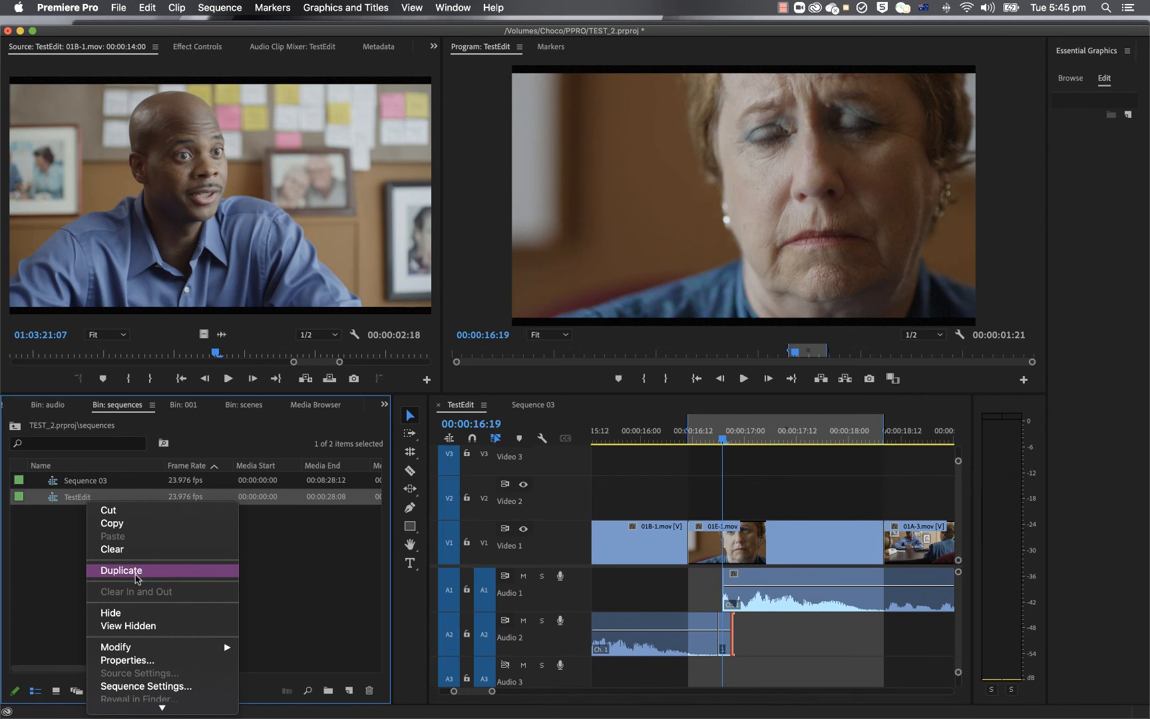
left_click(136, 573)
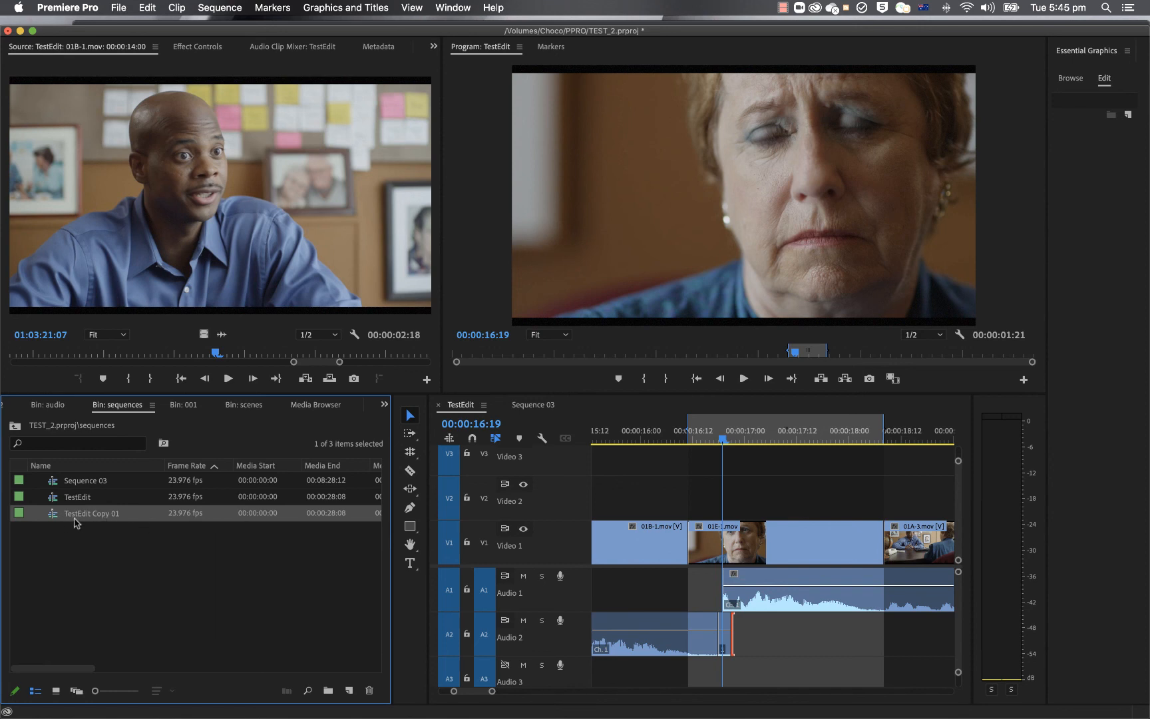
double_click(53, 519)
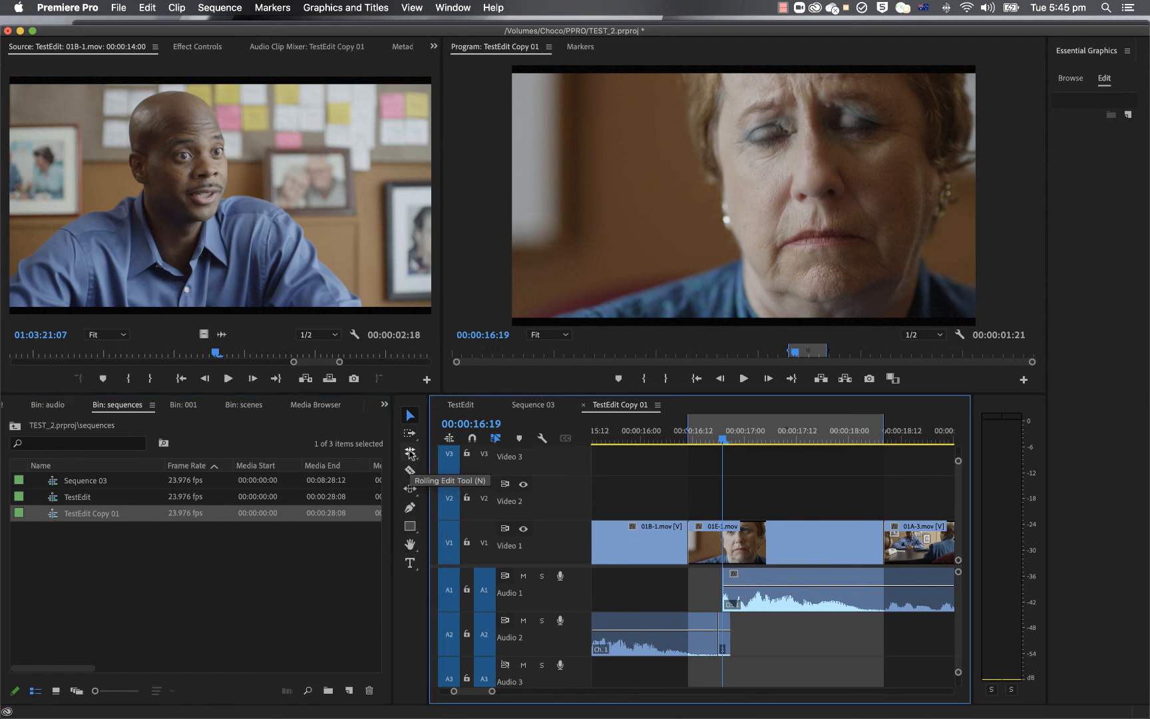
Step: Examine the Ripple and Rolling Edit tool group and the Slip and Slide tool group
left_click(410, 453)
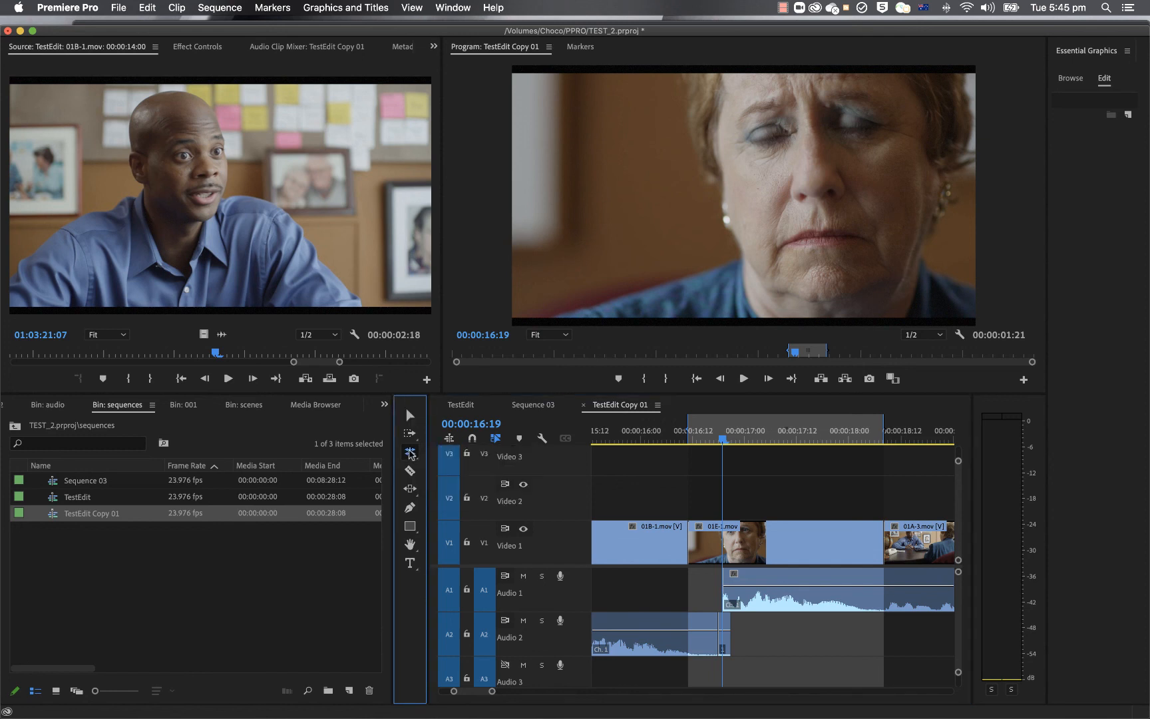
left_click(410, 453)
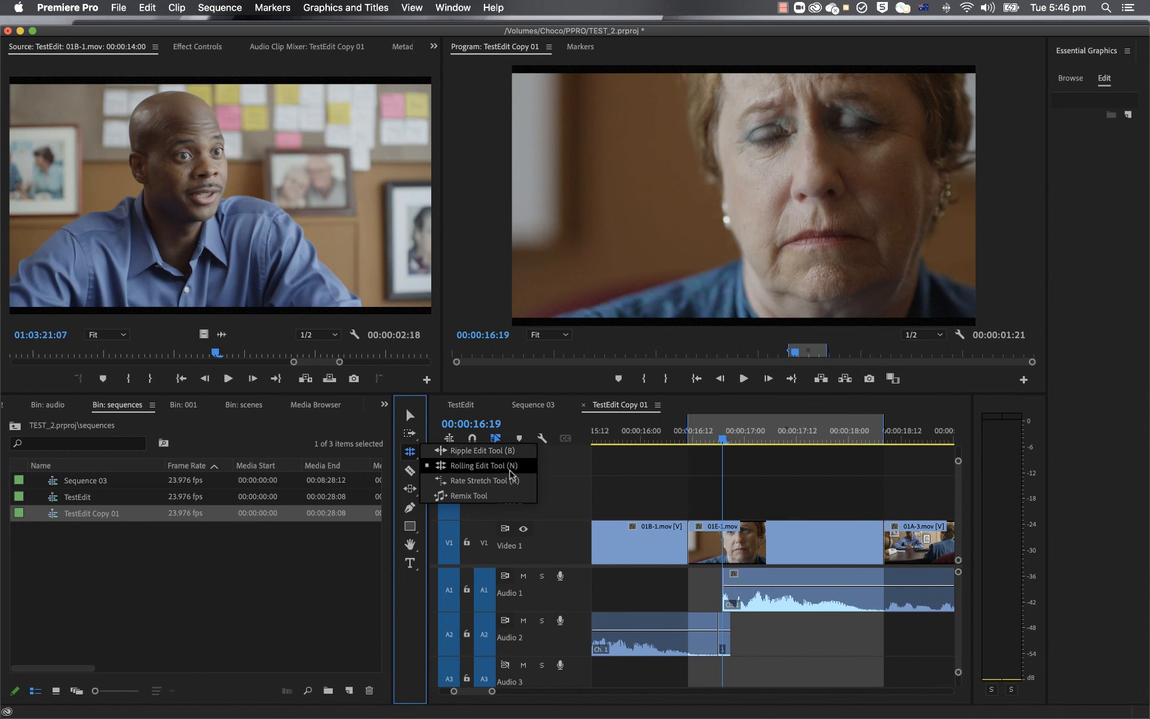
left_click(408, 489)
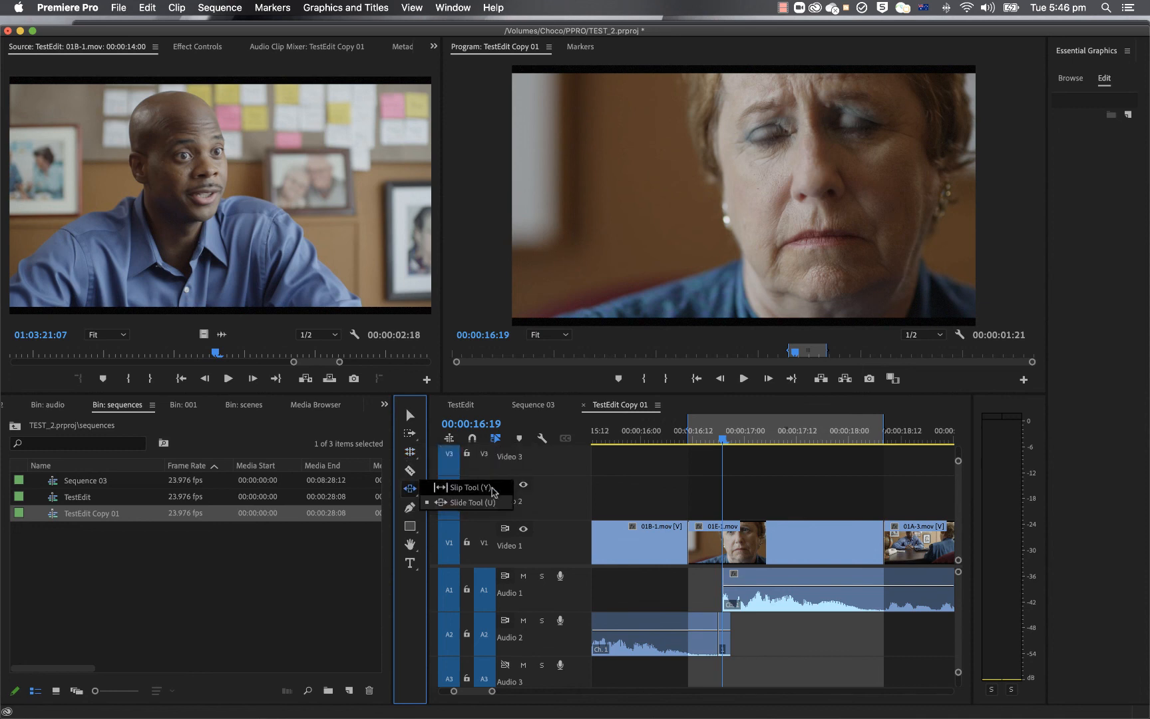
left_click(496, 504)
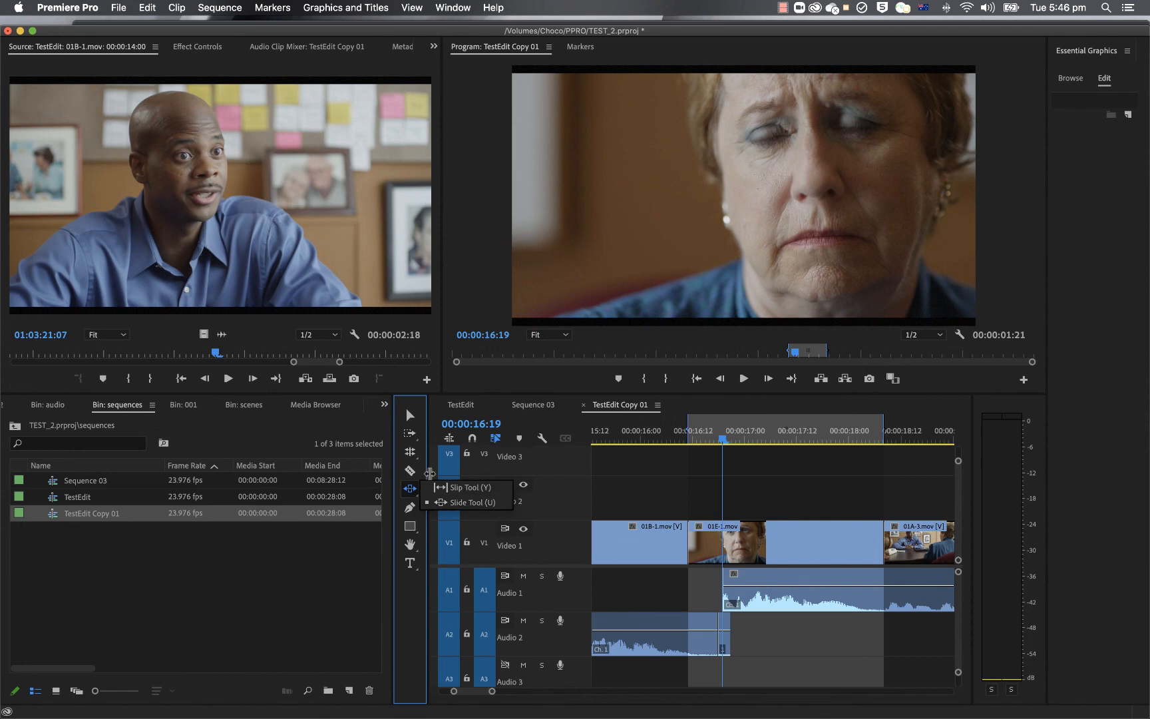
Step: In Sequence 03, select only the video part of 01D-2 and reselect it together with its linked audio
left_click(497, 407)
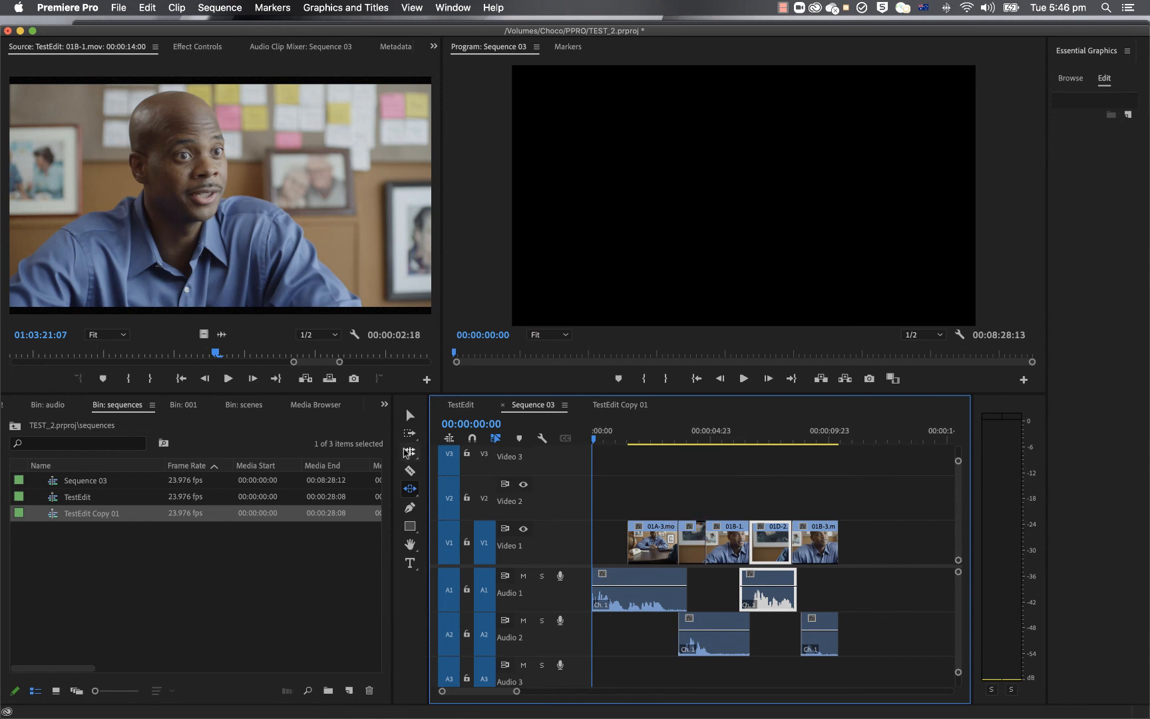
key("b")
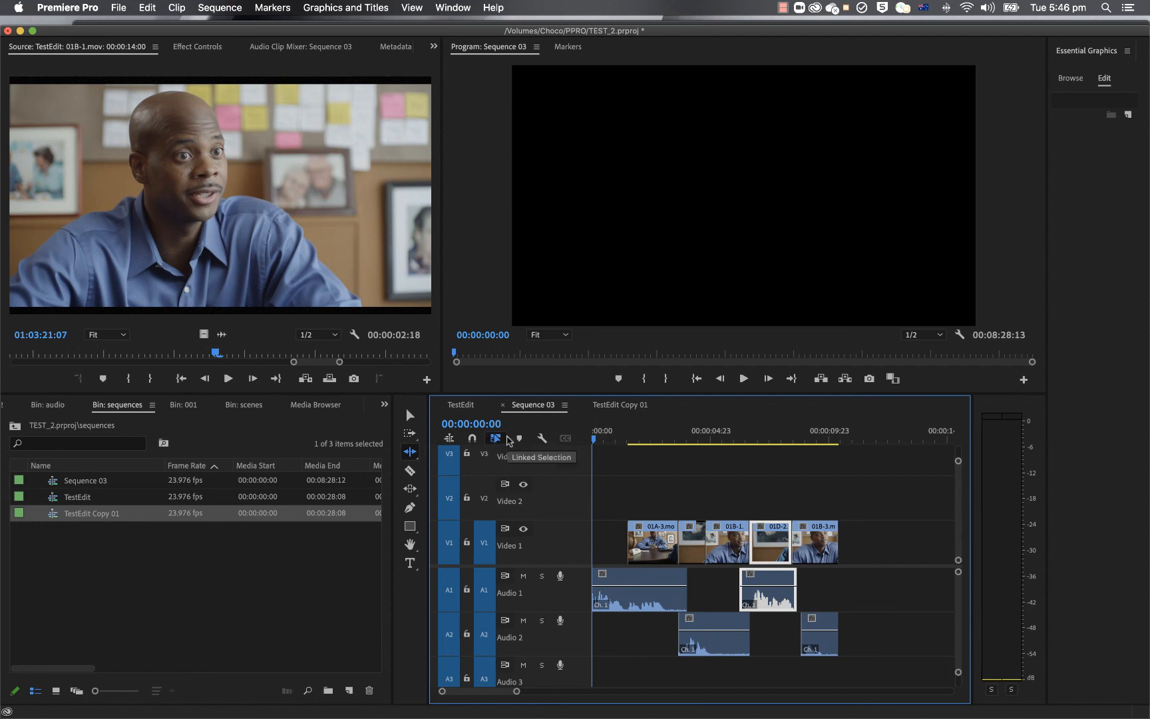
left_click(412, 418)
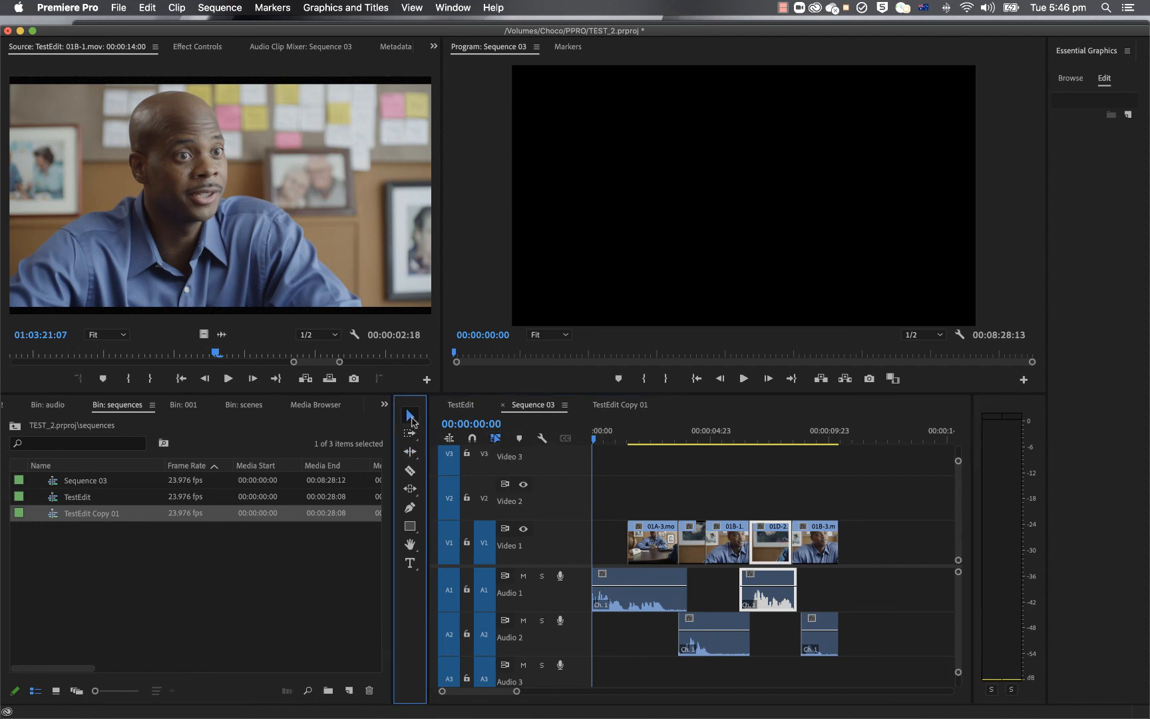
left_click(773, 559)
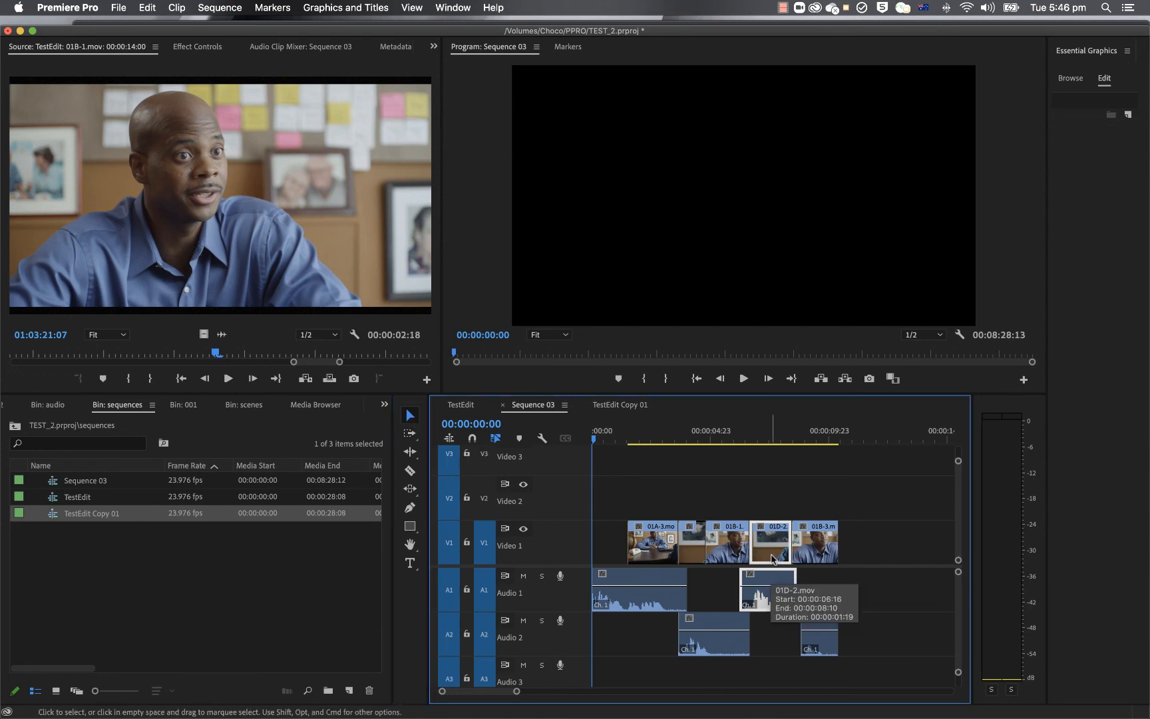
left_click(774, 559, "alt")
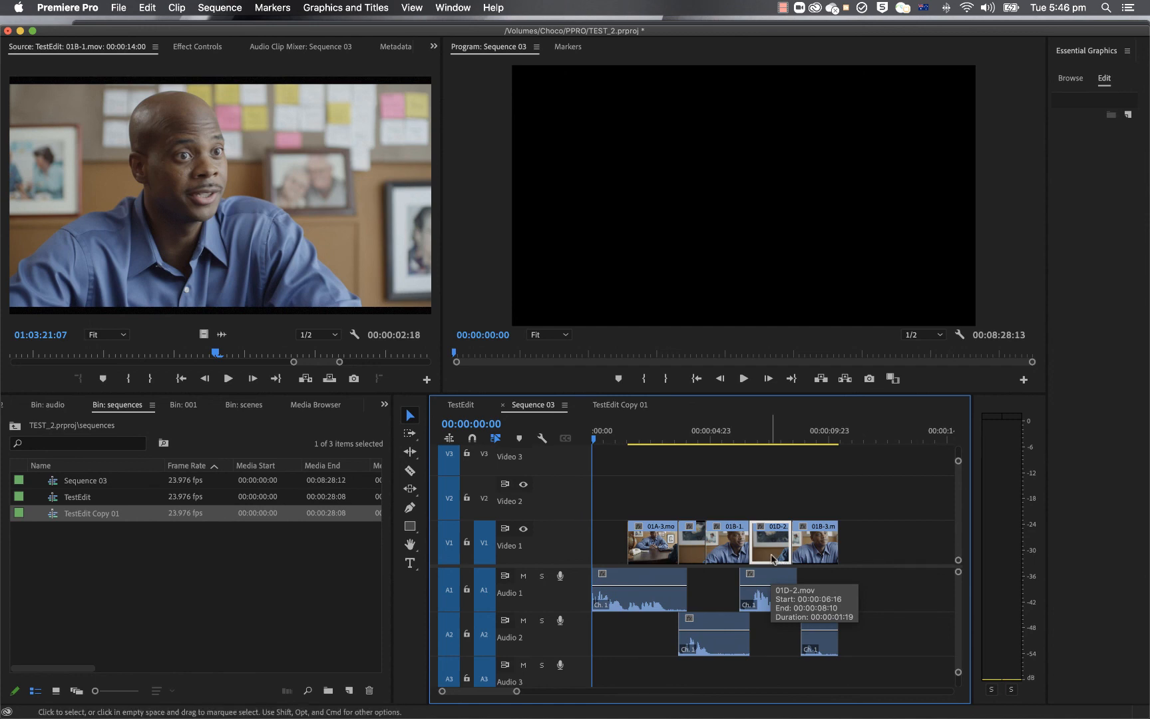
left_click(774, 574, "shift")
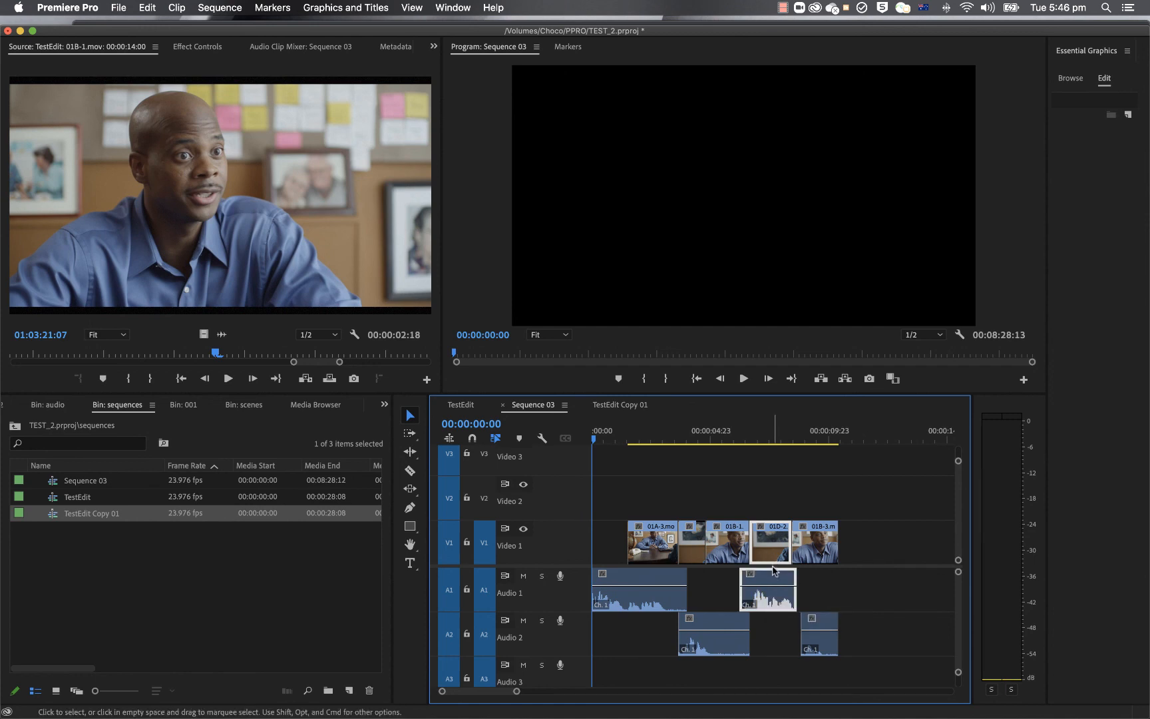